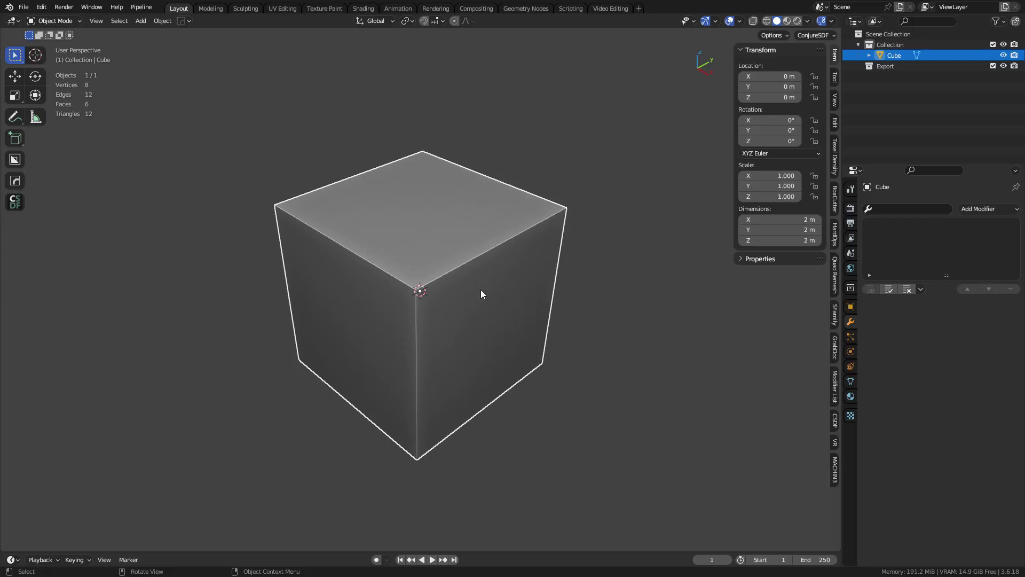
Delete the default cube and add a mesh plane in its place.
key("x")
left_click(484, 290)
key("shift+a")
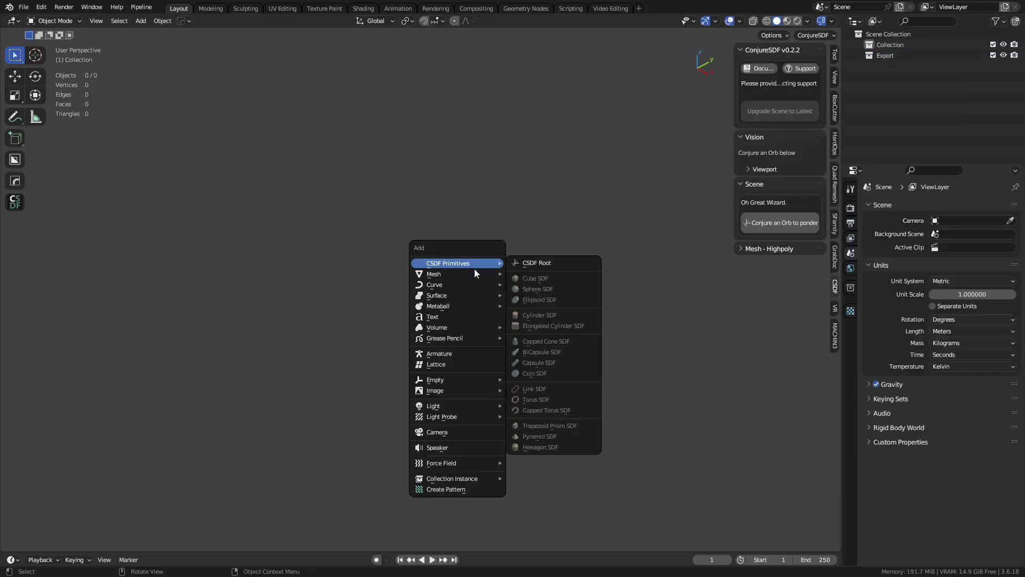
mouse_move(459, 274)
left_click(528, 283)
Extrude one side edge of the plane outward and downward to form a sloping side face.
key("Tab")
left_click(490, 326)
middle_click_drag(502, 381, 568, 315)
middle_click_drag(569, 315, 553, 265, "shift")
key("e")
left_click(638, 414)
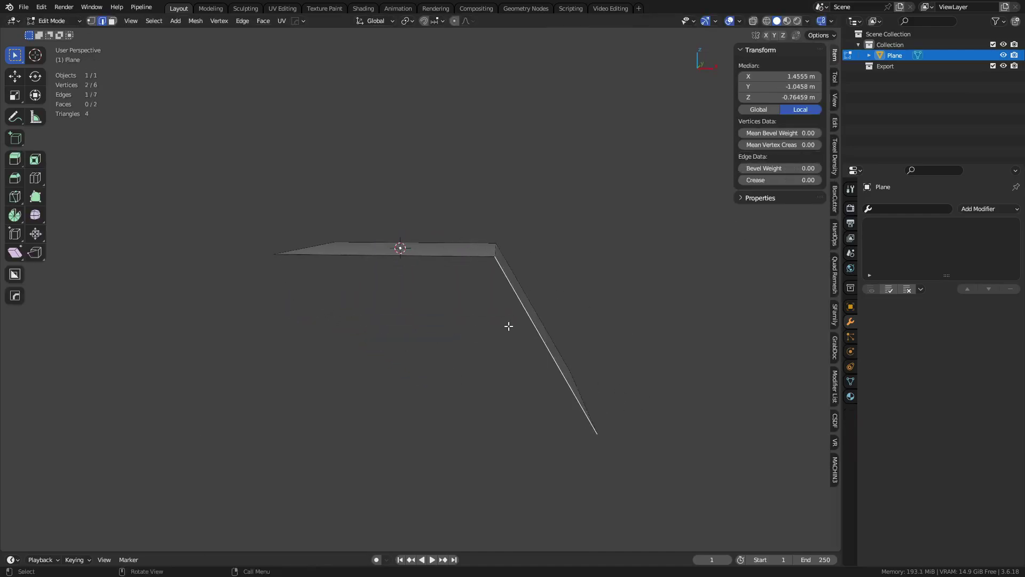
Extrude the two connected end edges about 2.6 m along negative Y and scale the new edges down.
middle_click_drag(444, 265, 670, 418)
key("e")
left_click(435, 418)
key("g")
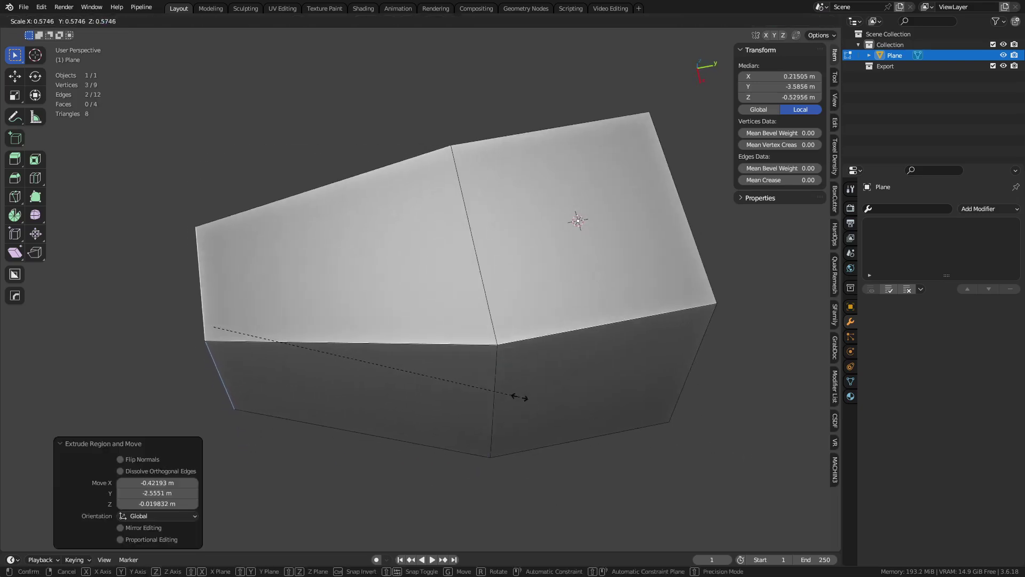
left_click(439, 407)
Move the edge loop between the two sections about 0.84 m along negative Y.
left_click(494, 398, "alt")
key("g")
left_click(483, 403)
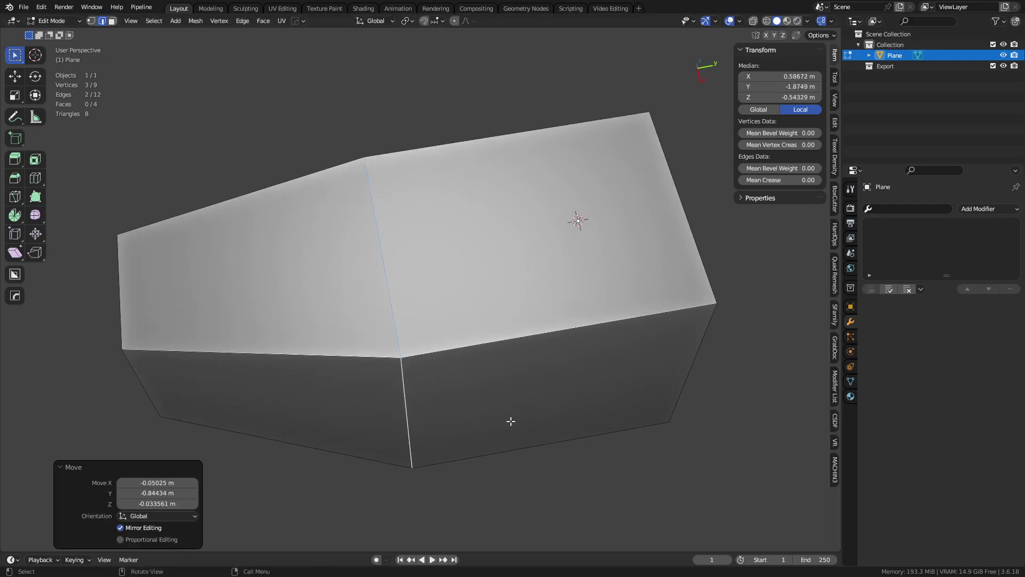
Knife-cut the side faces from the lower edge up to their shared edge and on to the far end edge.
middle_click_drag(511, 422, 481, 355)
key("k")
left_click(349, 369)
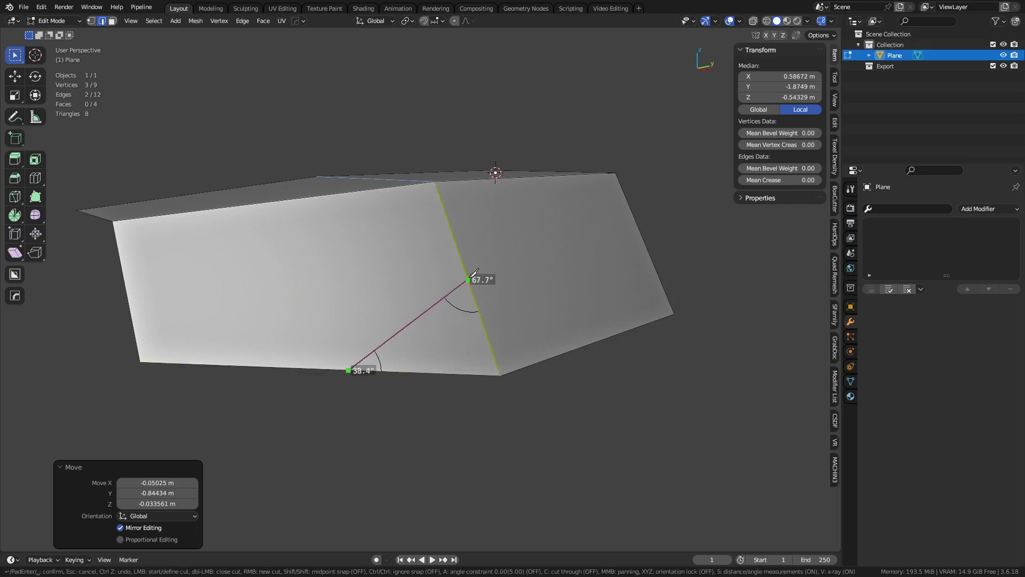
left_click(465, 273)
key("Return")
key("k")
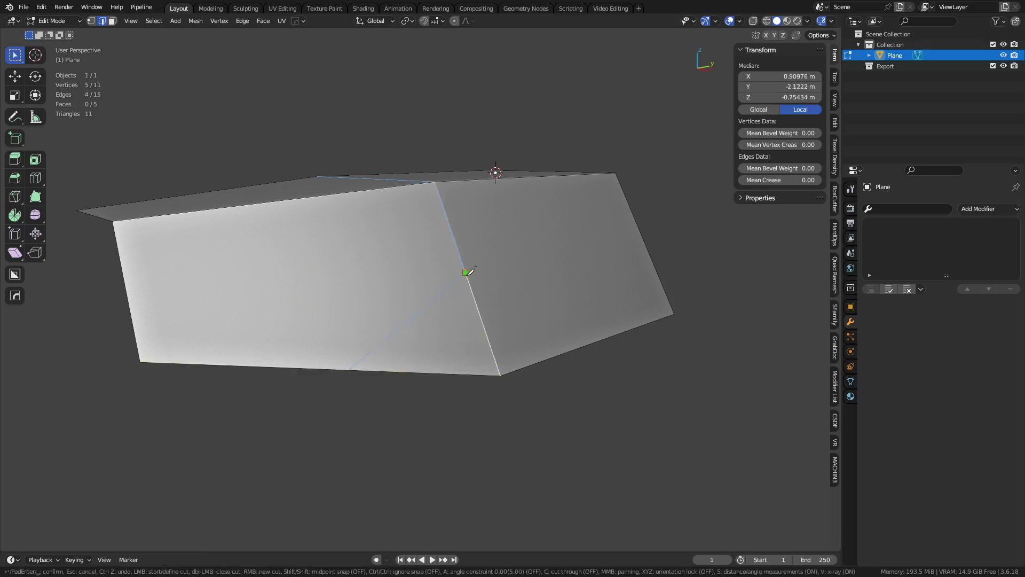
left_click(642, 236)
key("Return")
Delete the two side faces below the knife cuts and return to Object Mode.
key("3")
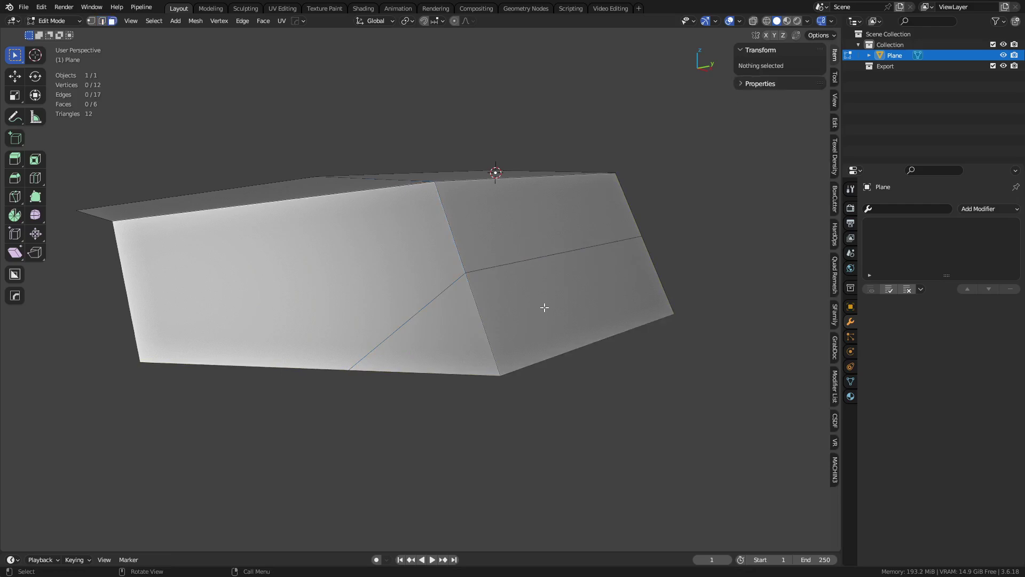
left_click(544, 306)
left_click(463, 337, "shift")
key("x")
left_click(605, 358)
key("Tab")
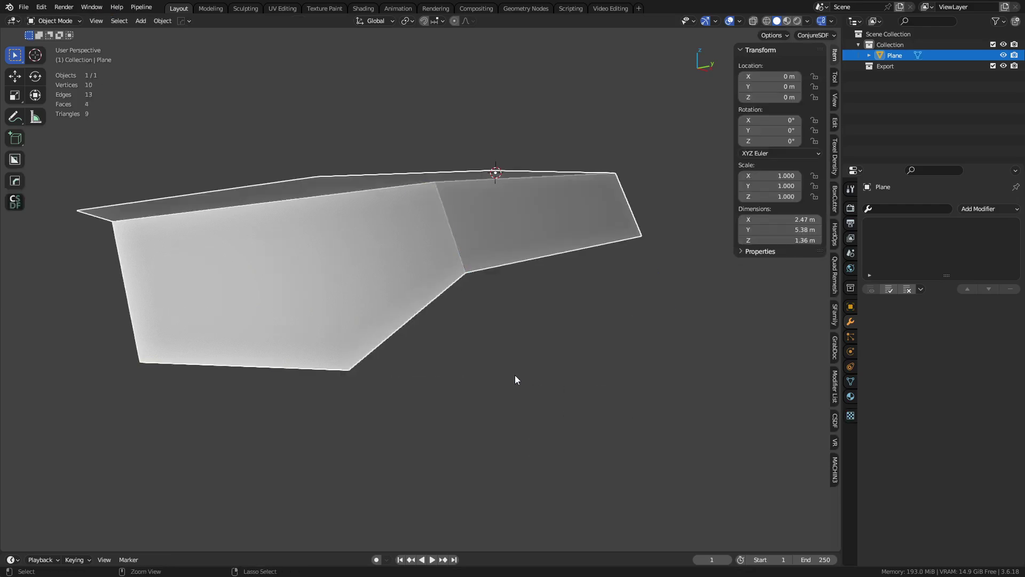
Add a level 1 Subdivision modifier with Boundary Smooth set to Keep Corners and apply it.
key("ctrl+1")
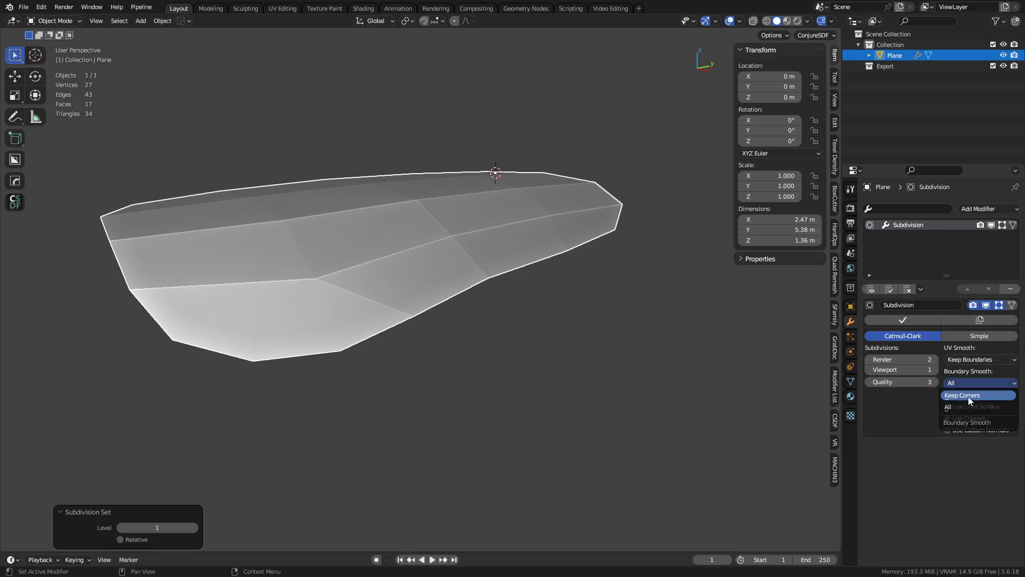
left_click(968, 395)
middle_click_drag(415, 241, 514, 302)
left_click(912, 316)
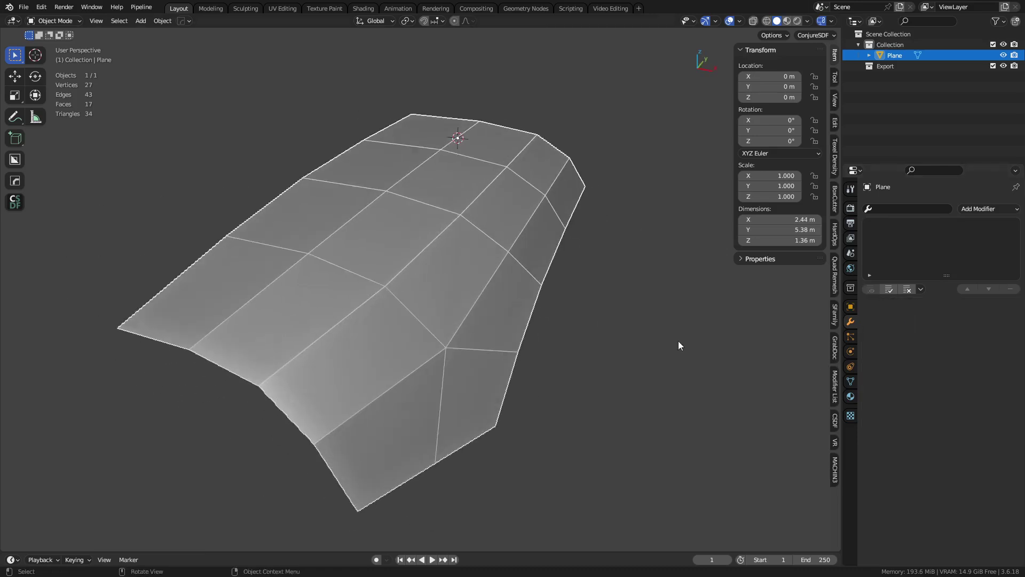
In Edit Mode, extrude the six boundary edges along the curved side and adjoining end straight down along Z.
middle_click_drag(678, 341, 417, 306)
key("ctrl+Tab")
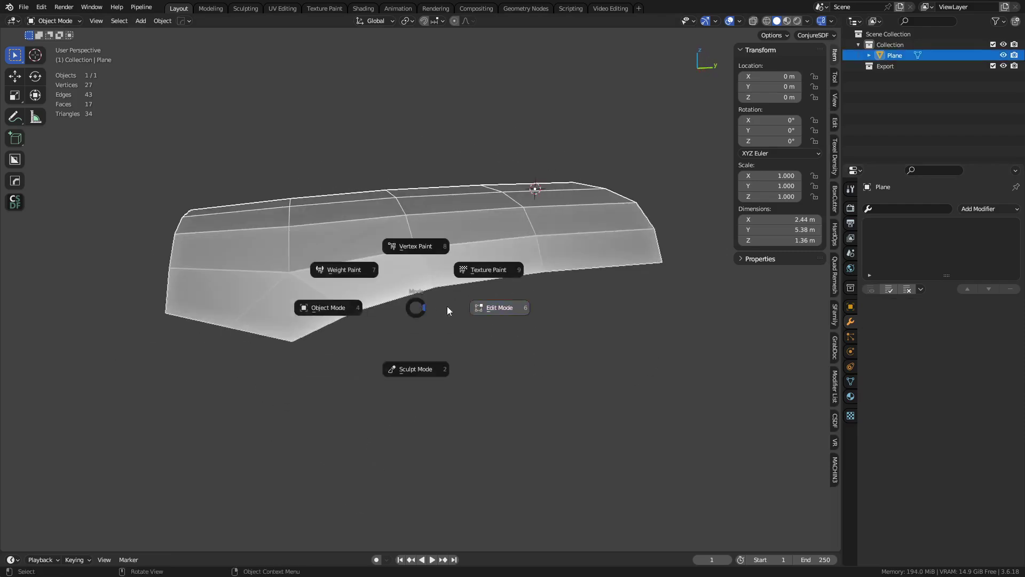
left_click(449, 306)
left_click(315, 335)
left_click(609, 267, "ctrl")
middle_click_drag(608, 267, 523, 314)
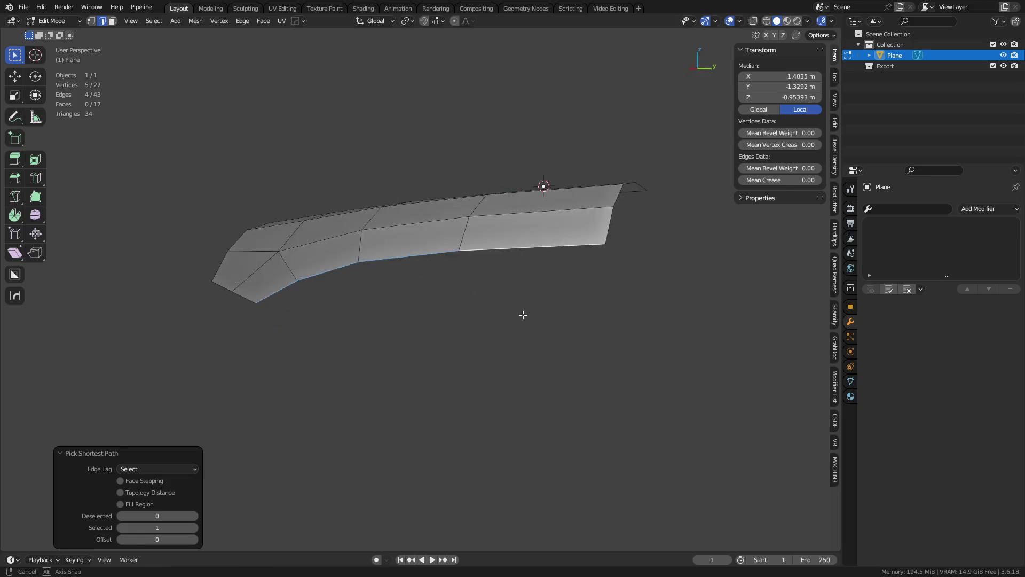
left_click(241, 299, "shift")
left_click(222, 289, "shift")
middle_click_drag(463, 350, 493, 355)
key("e")
key("z")
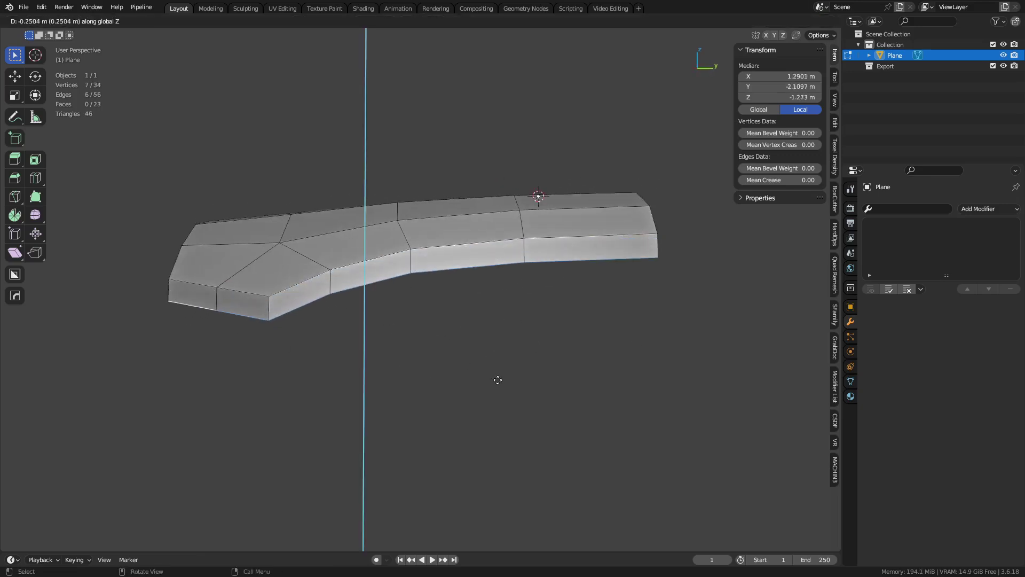
left_click(537, 445)
Inset the four curved side faces by about 0.026 m with -0.67 m depth, and inset them again by about 0.07 m.
key("3")
left_click(310, 341)
left_click(593, 296, "ctrl")
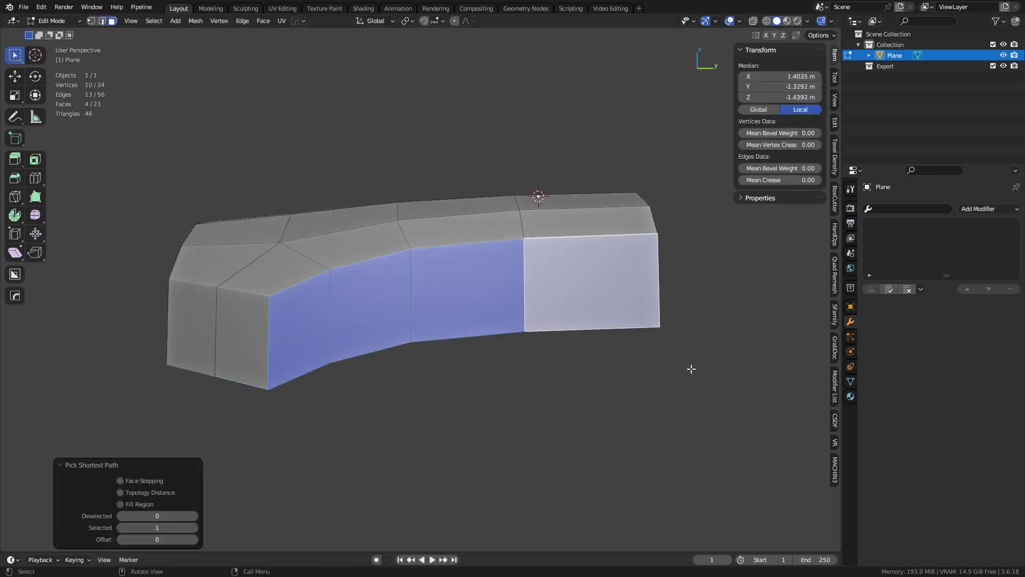
key("i")
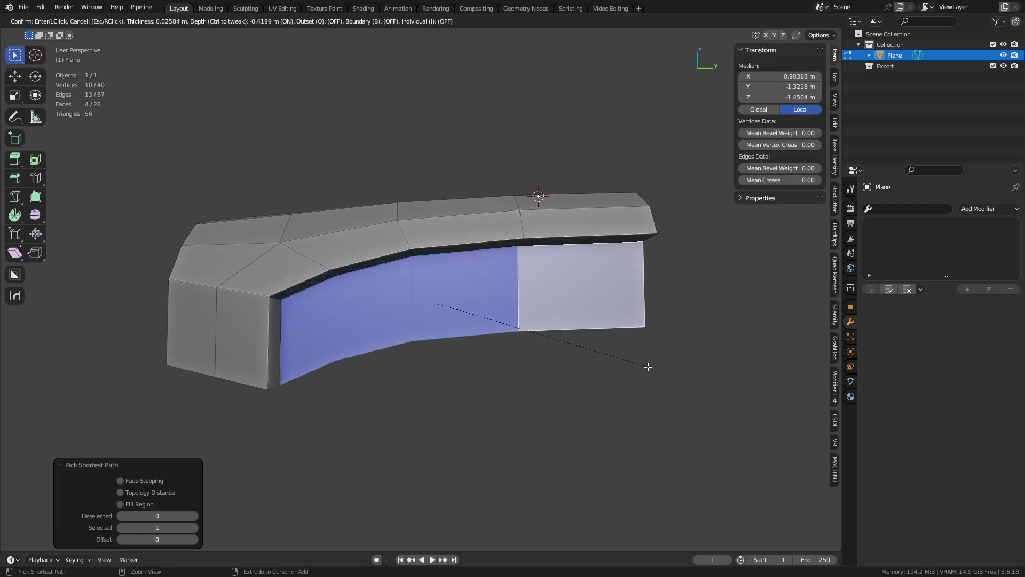
left_click(623, 367)
key("i")
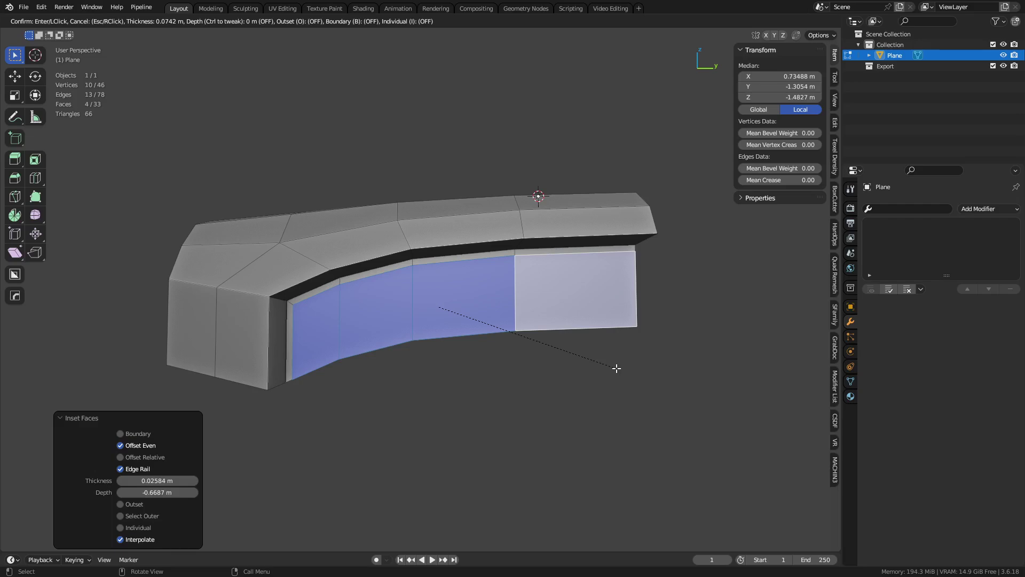
left_click(617, 368)
In Object Mode, add a level 1 Subdivision modifier to the body and apply it.
key("ctrl+Tab")
left_click(527, 368)
key("ctrl+1")
middle_click_drag(437, 357, 527, 383)
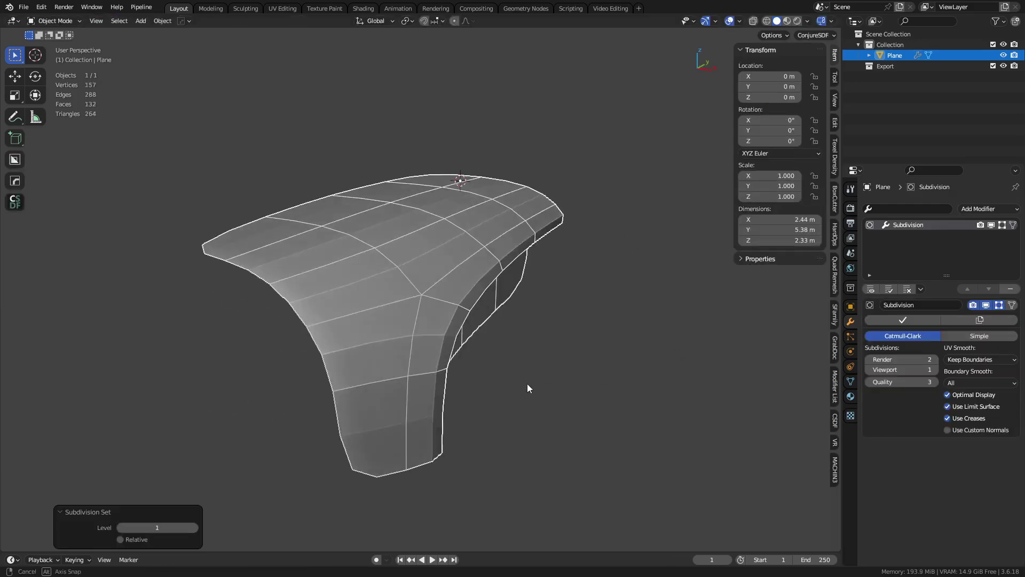
left_click(912, 322)
Shade the body smooth and deselect it.
middle_click_drag(556, 360, 449, 294)
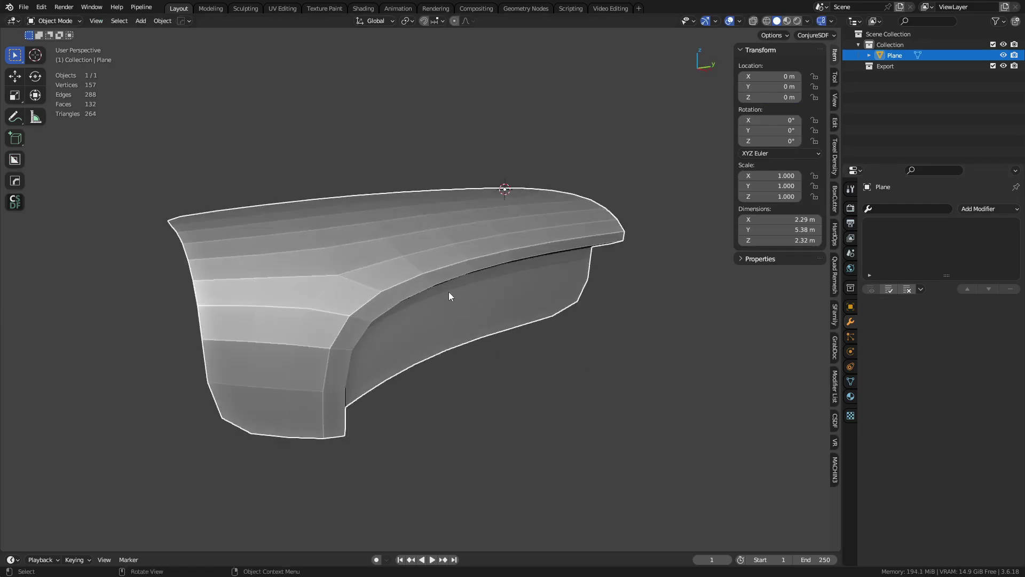
right_click(449, 292)
left_click(434, 325)
left_click(585, 388)
Select the region of faces covering the body's top surface in Edit Mode, and go back to Object Mode.
middle_click_drag(584, 385, 401, 309)
left_click(391, 306)
key("ctrl+Tab")
left_click(470, 309)
left_click(300, 314)
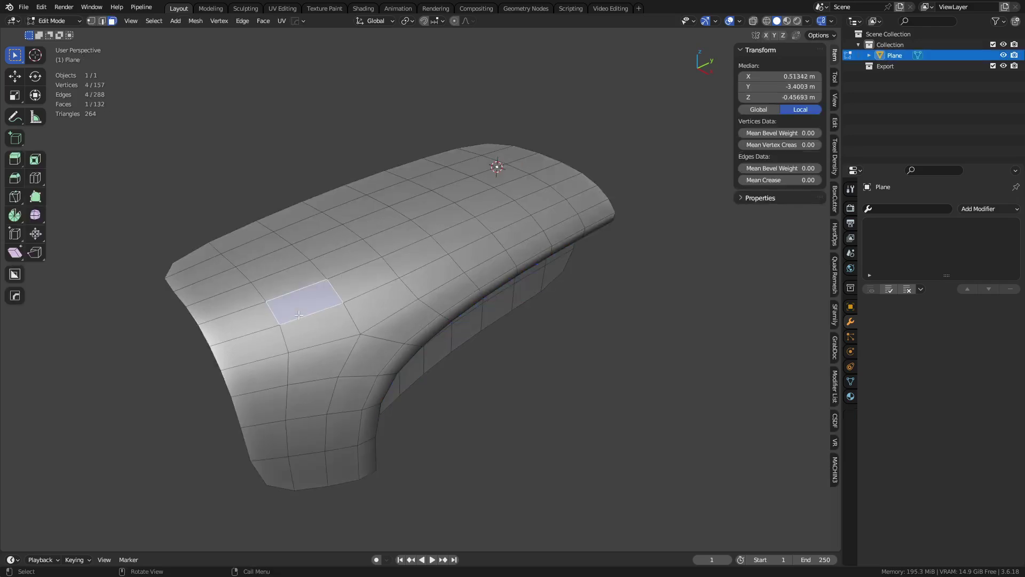
left_click(479, 150, "ctrl+shift")
middle_click_drag(480, 149, 451, 275)
key("Tab")
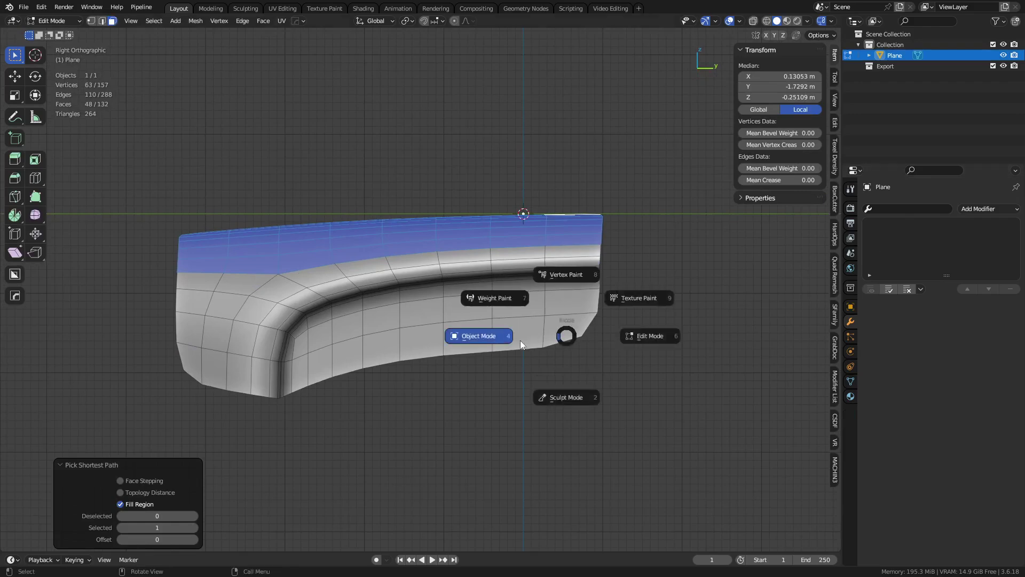
Add a second mesh plane and move it about -4.13 m along Y and 0.35 m along Z.
key("shift+a")
key("Escape")
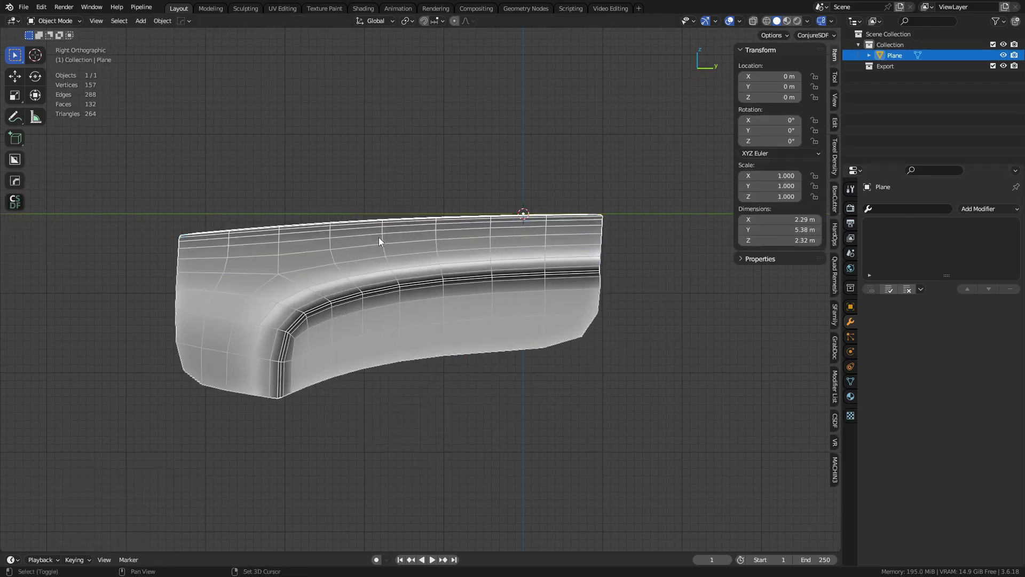
key("shift+a")
left_click(380, 239)
key("g")
left_click(138, 345)
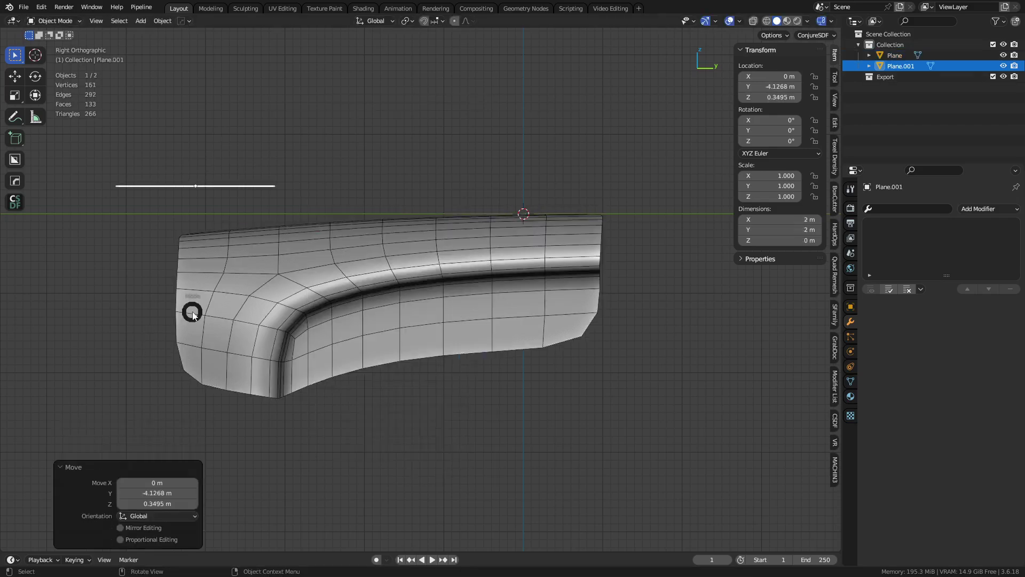
In Edit Mode, move the new plane's inner end edge about 4.5 m along Y to span the body's length.
key("Tab")
scroll(329, 348, "down", 3)
middle_click_drag(357, 267, 349, 339)
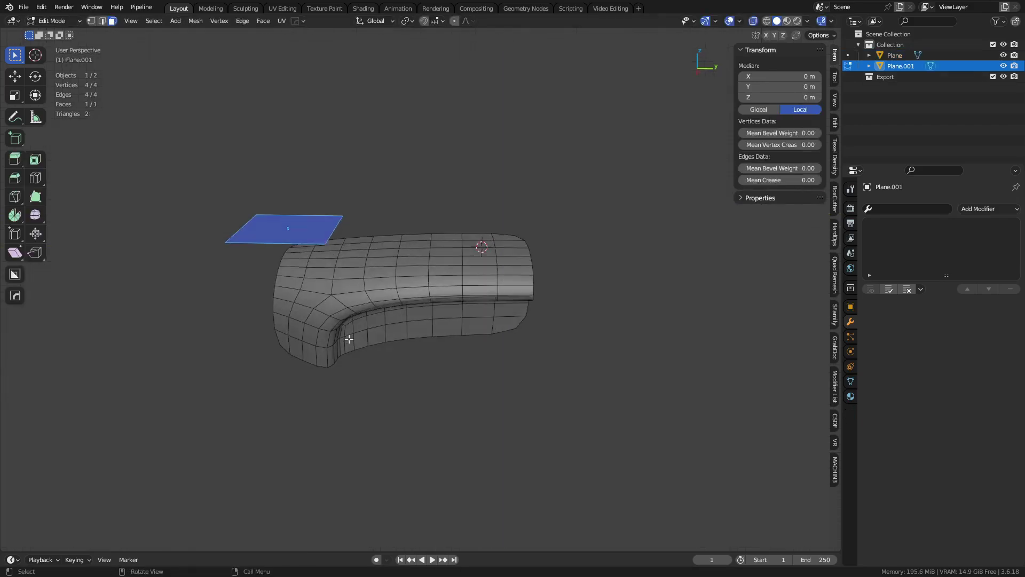
left_click(330, 228)
middle_click_drag(353, 267, 392, 424)
key("g")
left_click(572, 362)
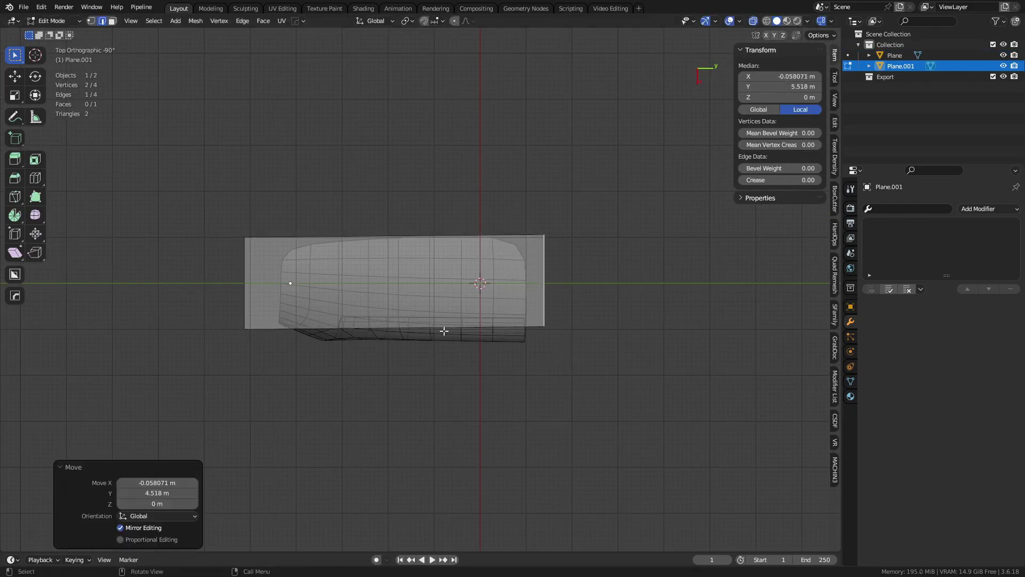
Move the new plane's long side edge about 0.85 m along X, past the body's curved side.
left_click(444, 331)
middle_click_drag(444, 331, 611, 427)
key("g")
left_click(485, 375)
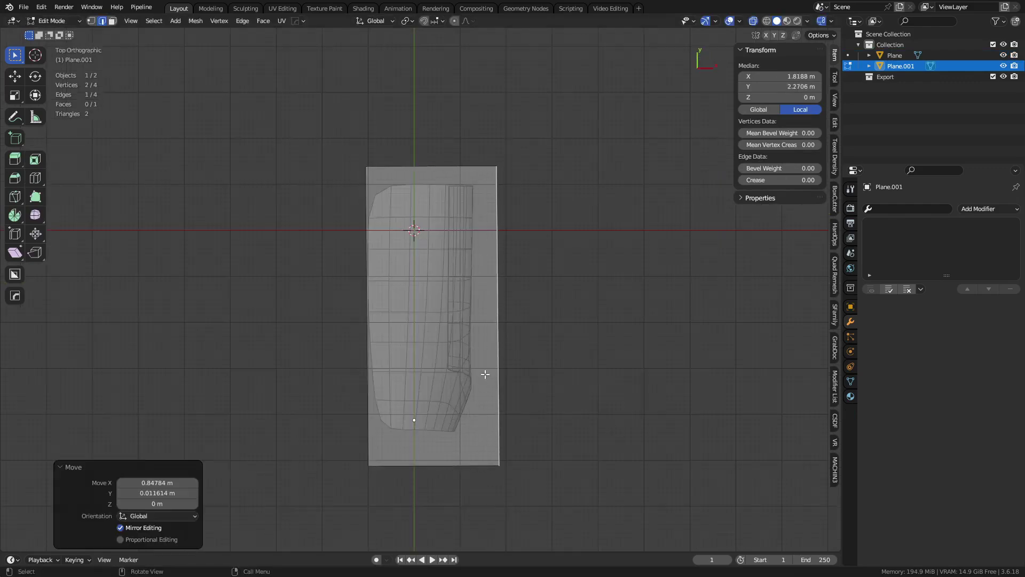
Lower both end edges of the plane so that it slopes along the body's top surface.
middle_click_drag(484, 374, 288, 235)
key("g")
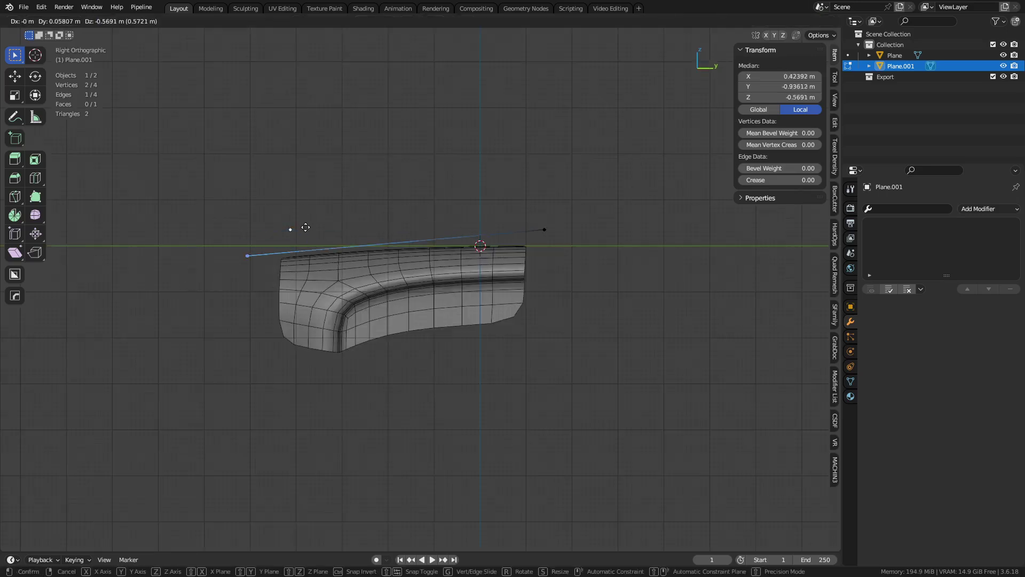
left_click(310, 233)
left_click_drag(502, 275, 632, 199)
key("g")
left_click(636, 210)
Add three evenly spaced crosswise loop cuts and one centred lengthwise loop cut to the plane.
middle_click_drag(364, 284, 421, 390)
key("ctrl+r")
left_click(421, 389)
right_click(421, 389)
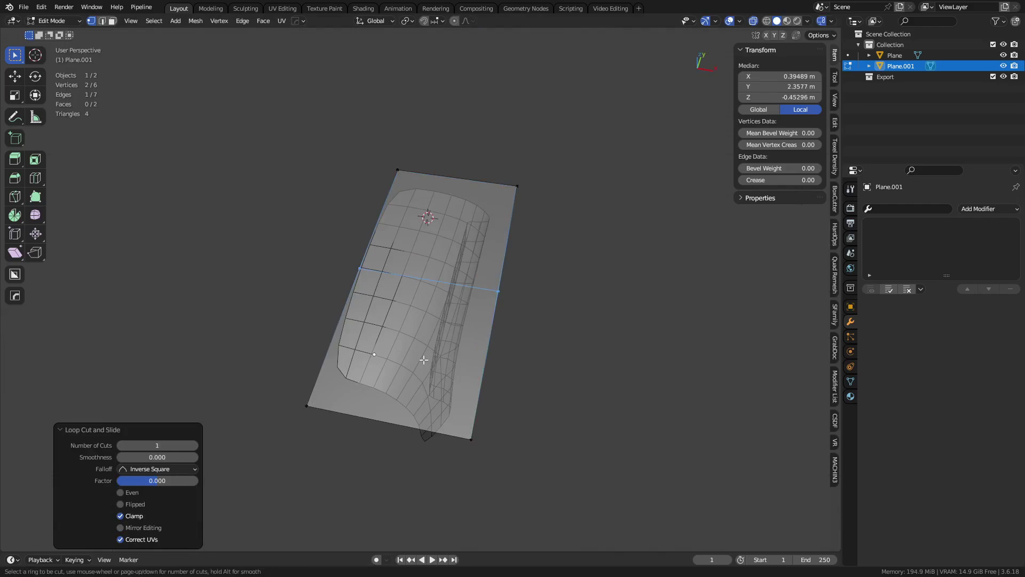
left_click(470, 347)
right_click(469, 347)
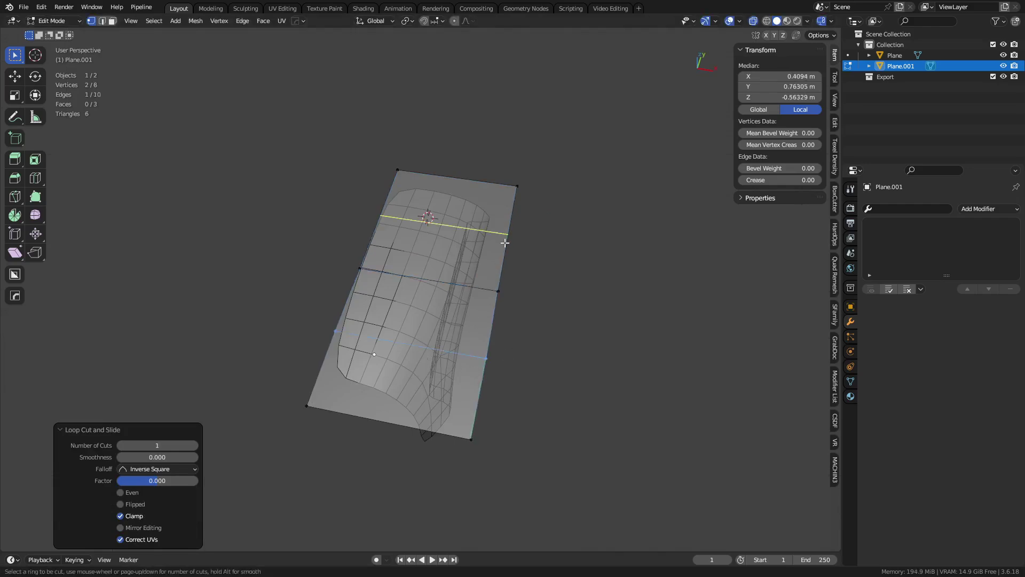
left_click(429, 295)
right_click(428, 295)
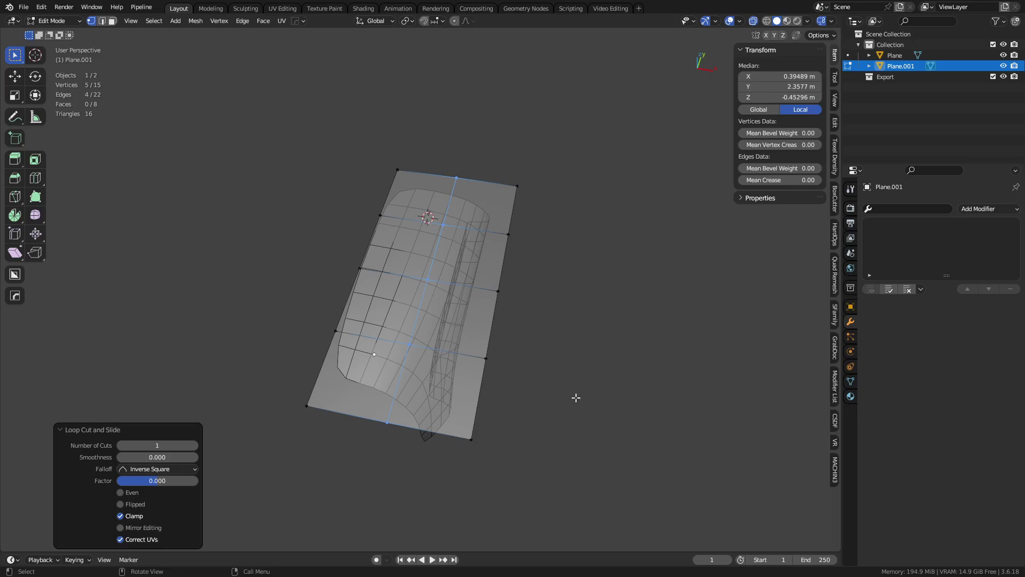
Return to Object Mode and raise the plane about 0.15 m along Z.
middle_click_drag(575, 397, 377, 270)
key("ctrl+Tab")
left_click(441, 351)
key("g")
left_click(398, 279)
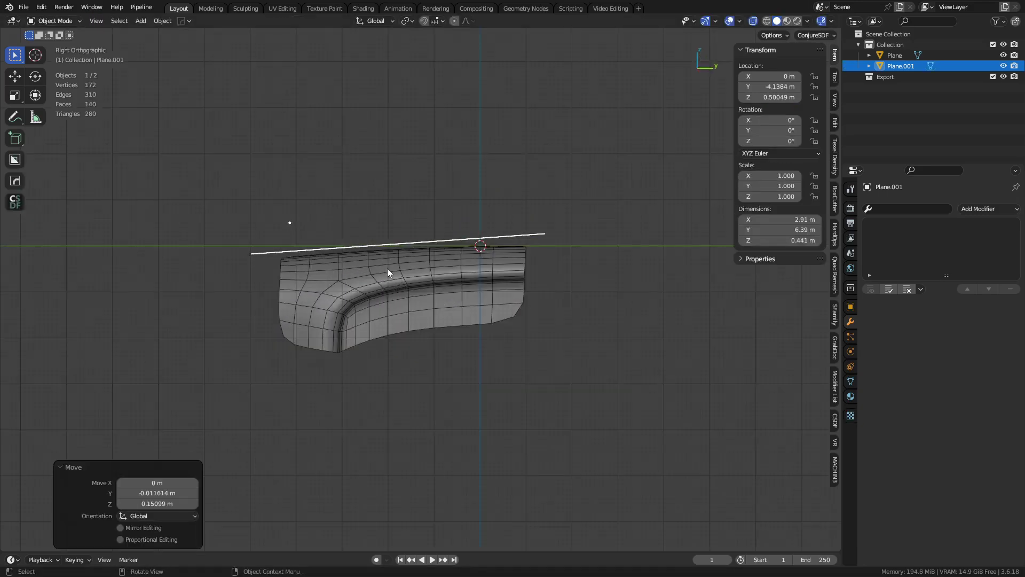
left_click(372, 278)
left_click(265, 250)
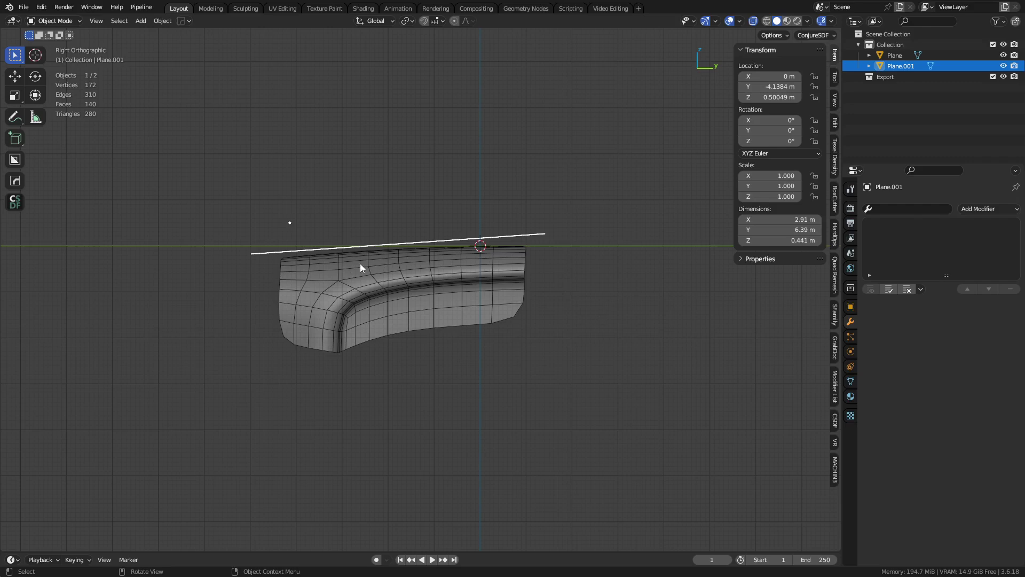
Set the plane's viewport display to Wire and go back to its modifier properties.
middle_click_drag(607, 294, 646, 355)
left_click(851, 308)
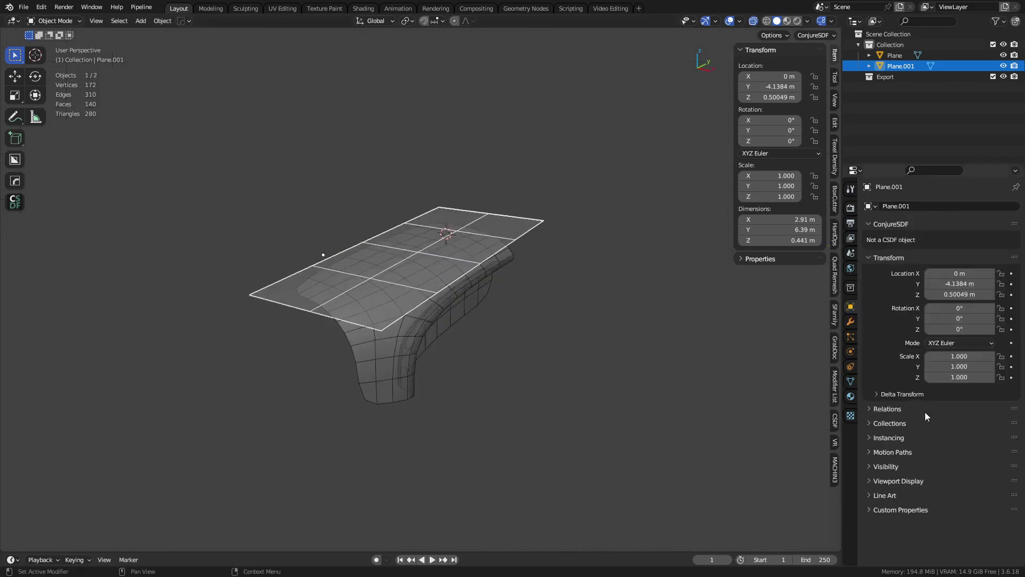
left_click(902, 480)
scroll(919, 492, "down", 4)
left_click(948, 512)
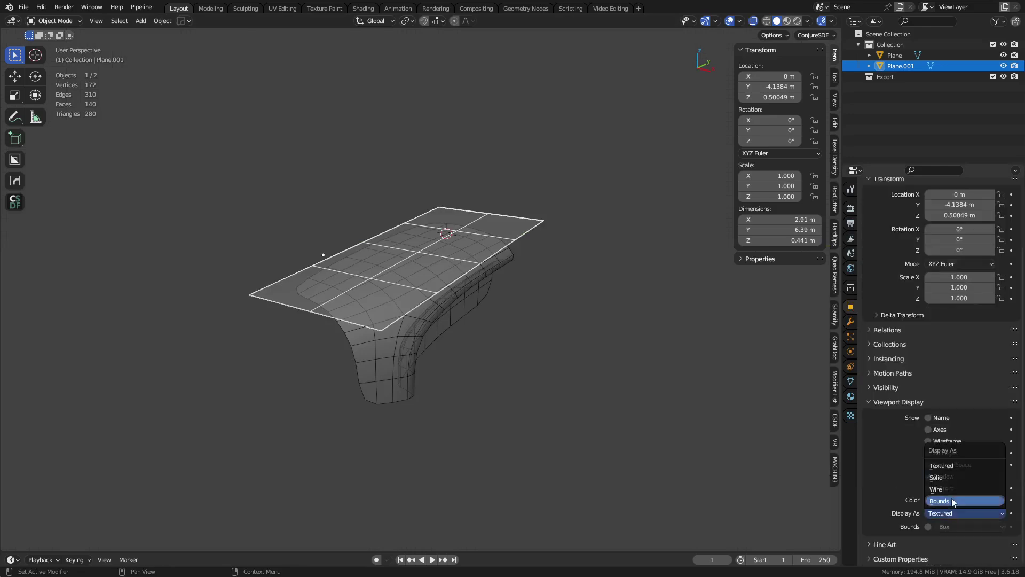
left_click(951, 489)
scroll(501, 299, "up", 2)
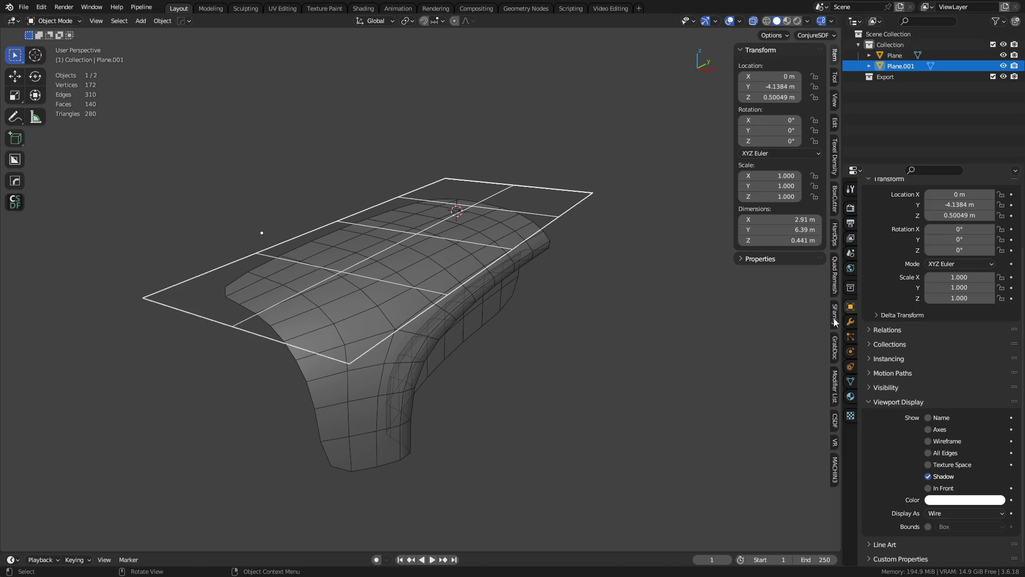
left_click(850, 322)
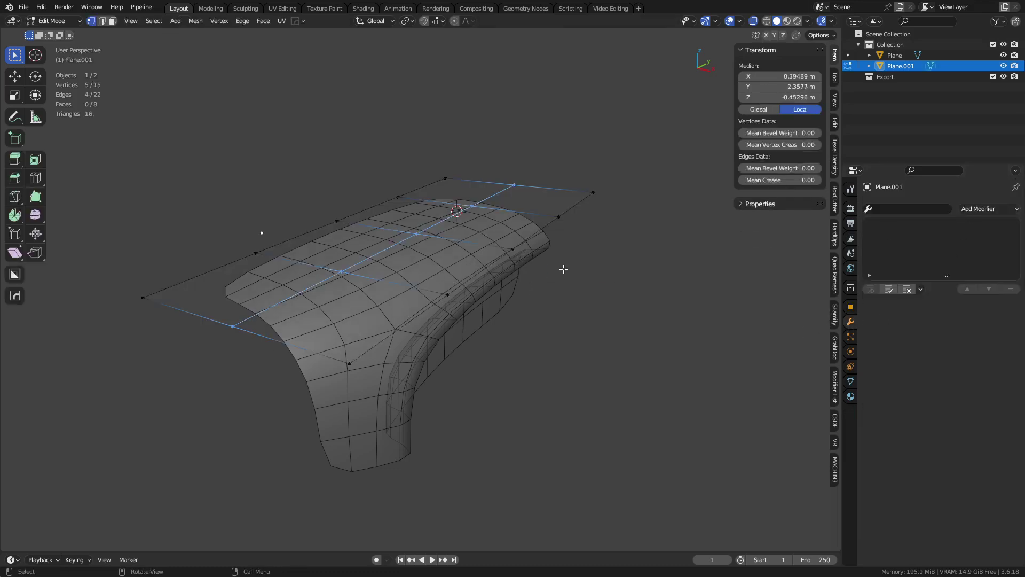
Add a level 2 Subdivision modifier to the plane with Boundary Smooth set to Keep Corners, displaying its result on the edit cage.
key("Tab")
key("ctrl+2")
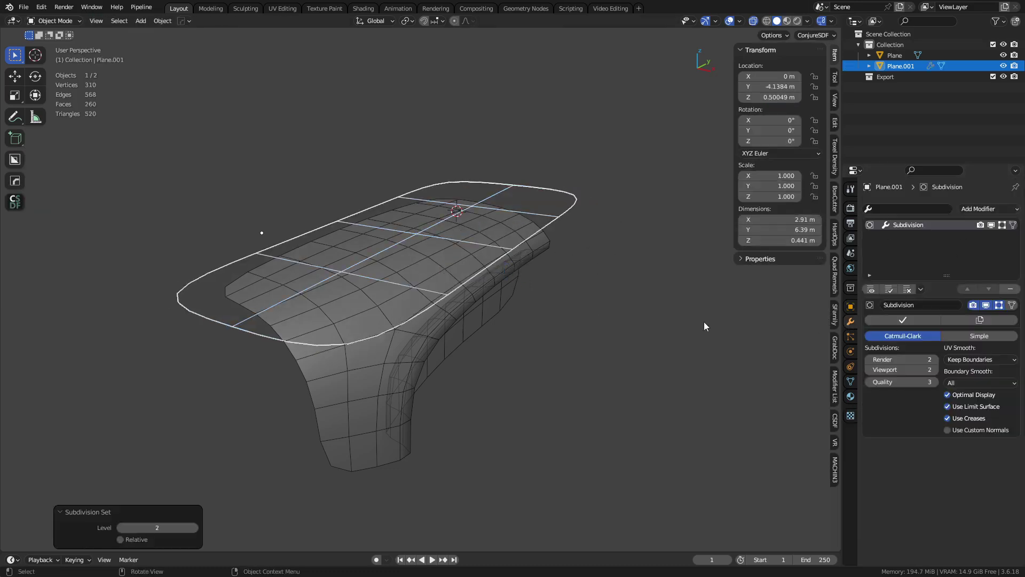
left_click(970, 384)
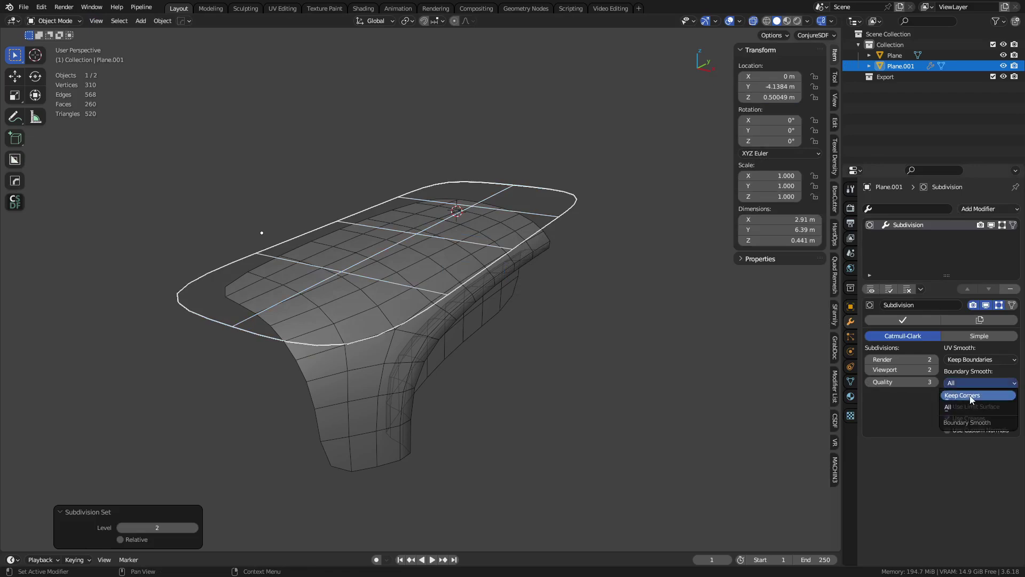
left_click(971, 396)
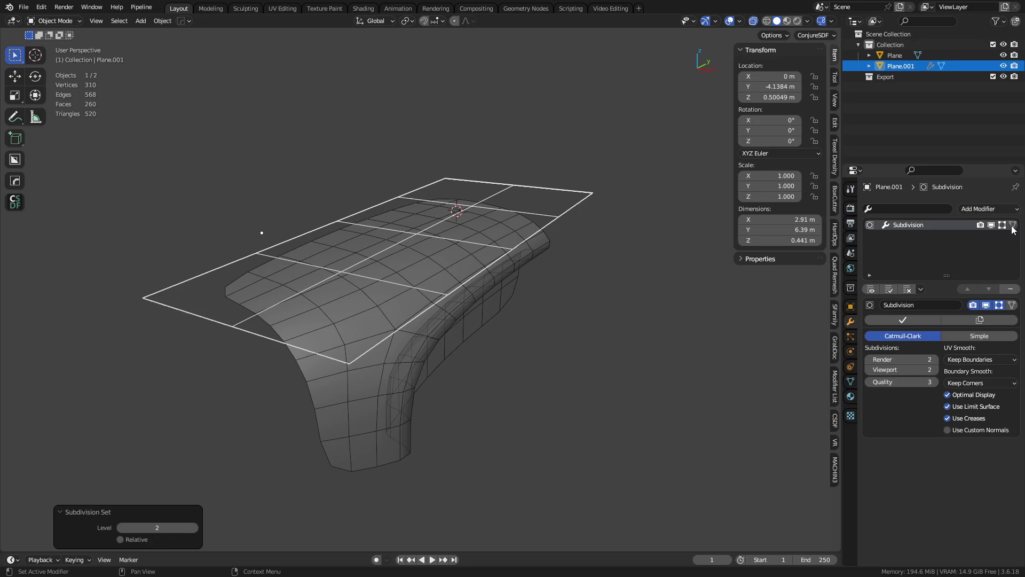
key("Tab")
left_click(491, 263)
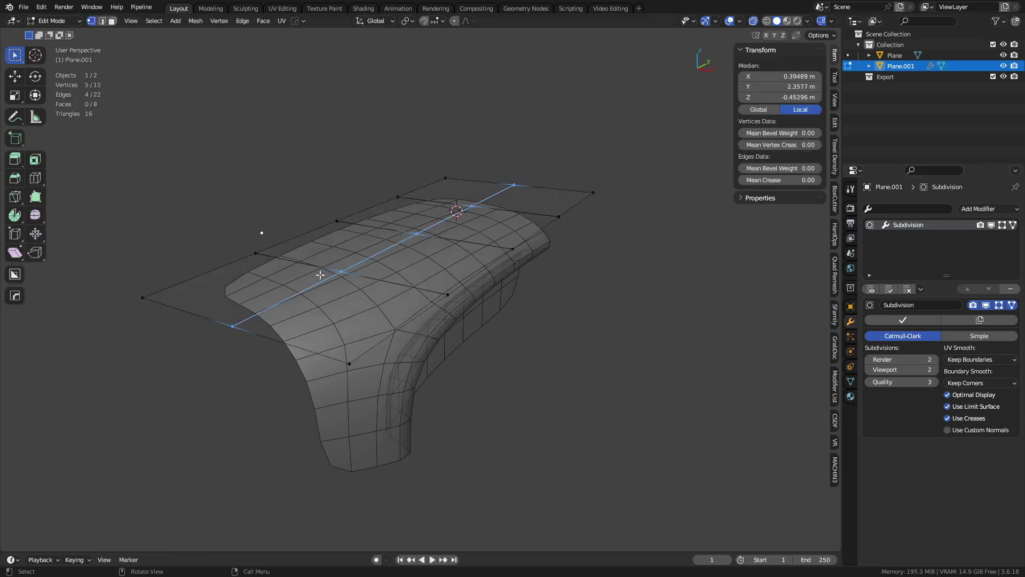
left_click(350, 267)
key("g")
right_click(374, 235)
left_click(257, 251)
key("g")
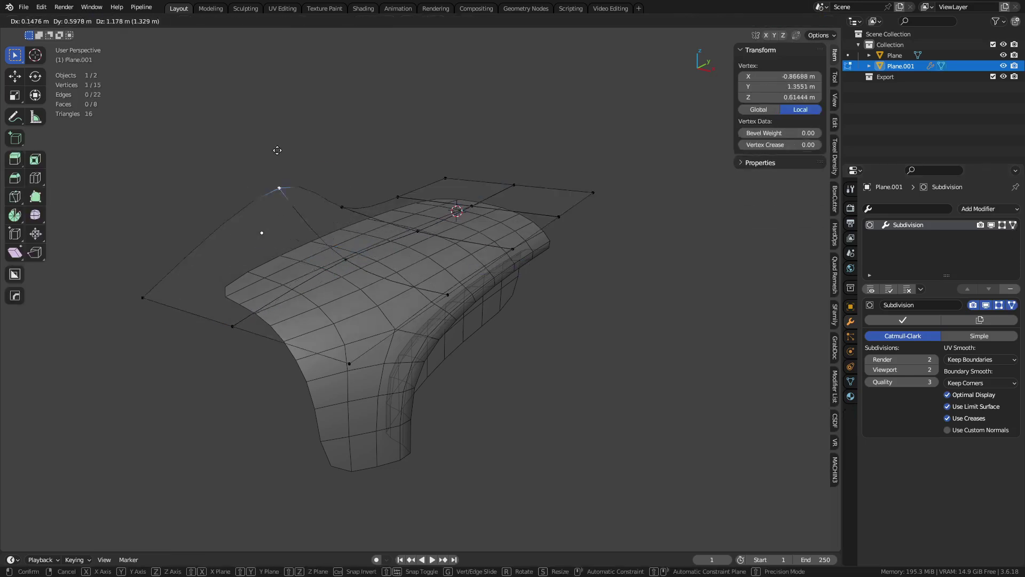
right_click(336, 170)
Raise the plane's lengthwise centre edges well above the body, leaving out the front segment's end vertex.
left_click(445, 178, "ctrl")
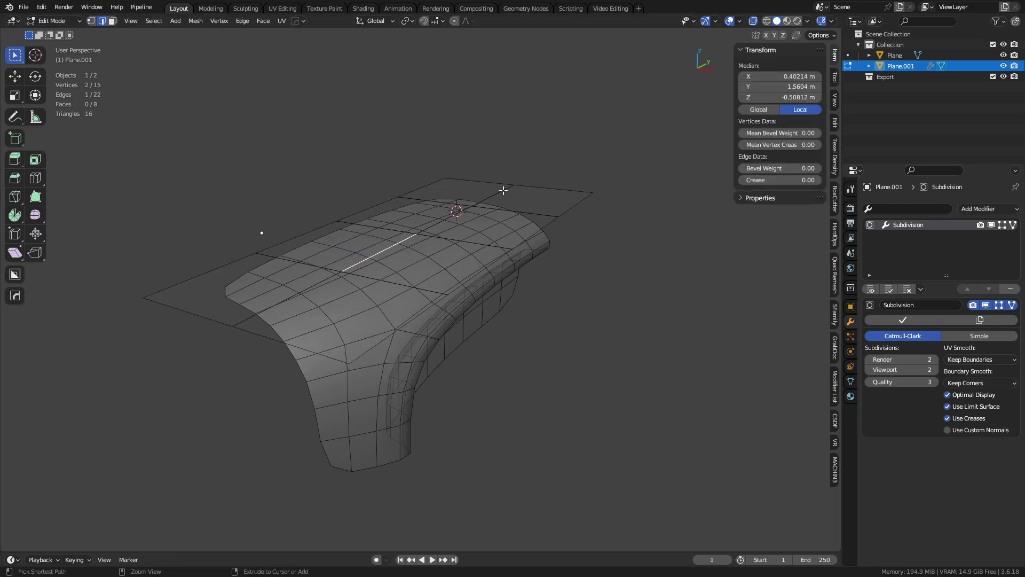
key("g")
left_click(499, 218)
key("Tab")
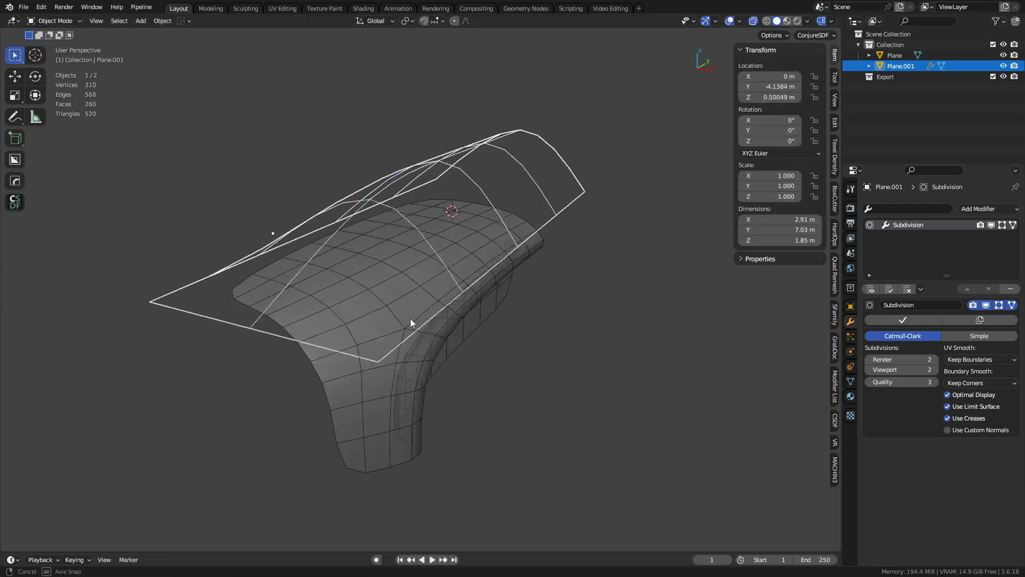
In front view, lower the raised centre vertices so that the plane forms a gentle arch over the body.
key("KP_1")
key("Tab")
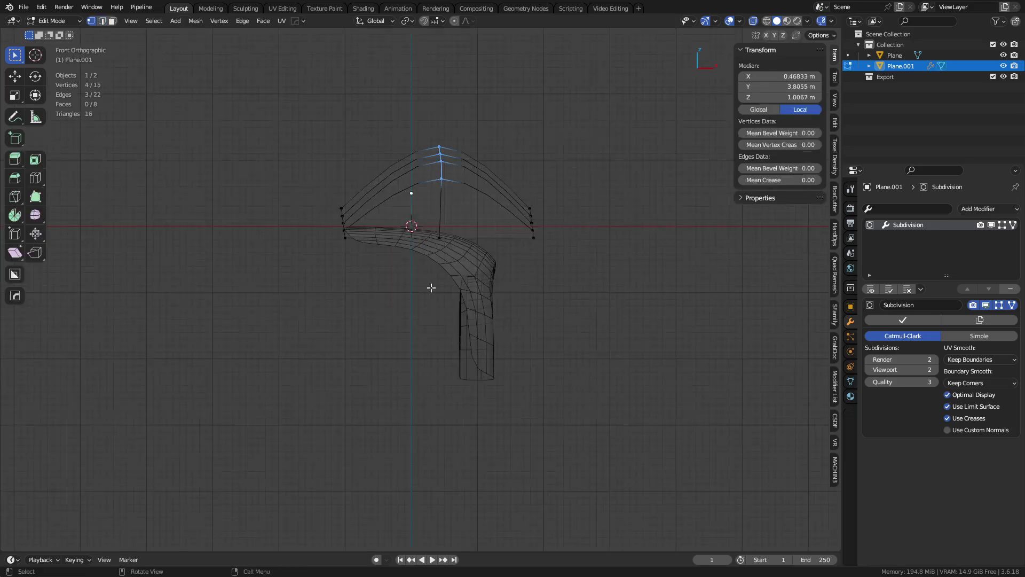
left_click(439, 237, "ctrl")
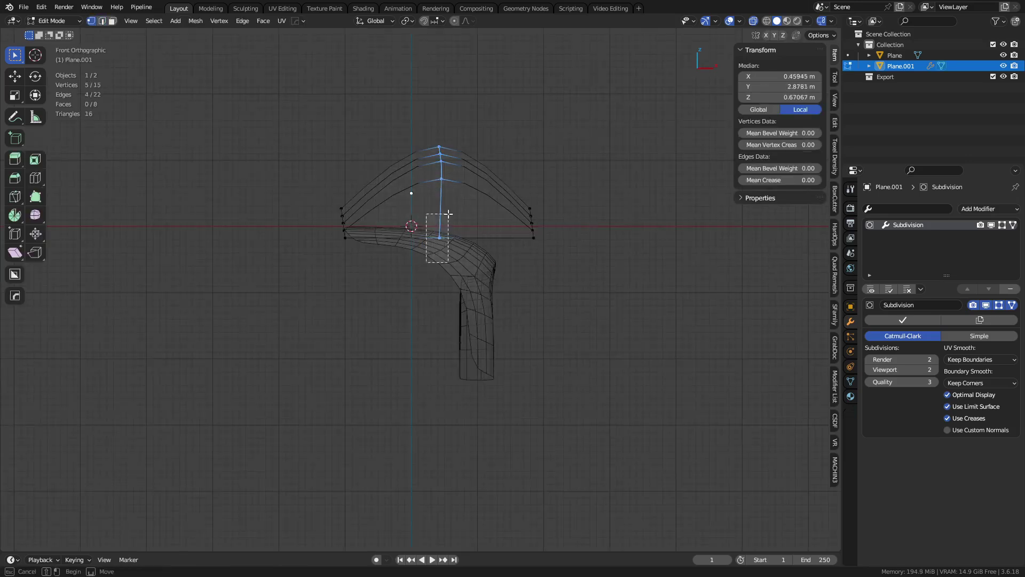
left_click_drag(449, 214, 450, 212)
left_click_drag(426, 201, 470, 136)
key("g")
left_click(474, 174)
Move and rotate the plane's long edge on the positive X side down to follow the body's sloping side.
left_click_drag(466, 296, 556, 193)
key("g")
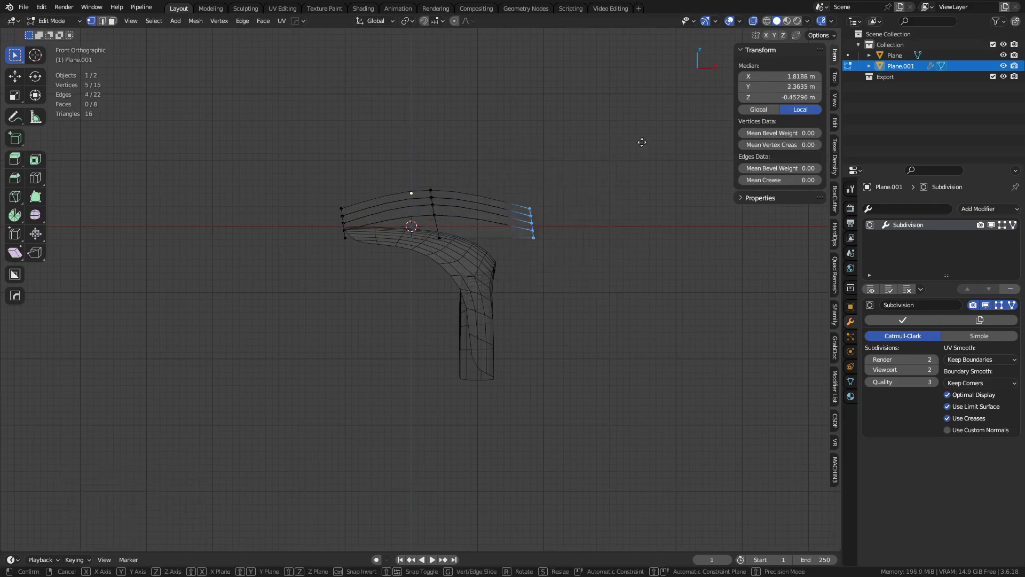
left_click(612, 180)
key("r")
left_click(653, 297)
key("g")
left_click(670, 295)
key("Tab")
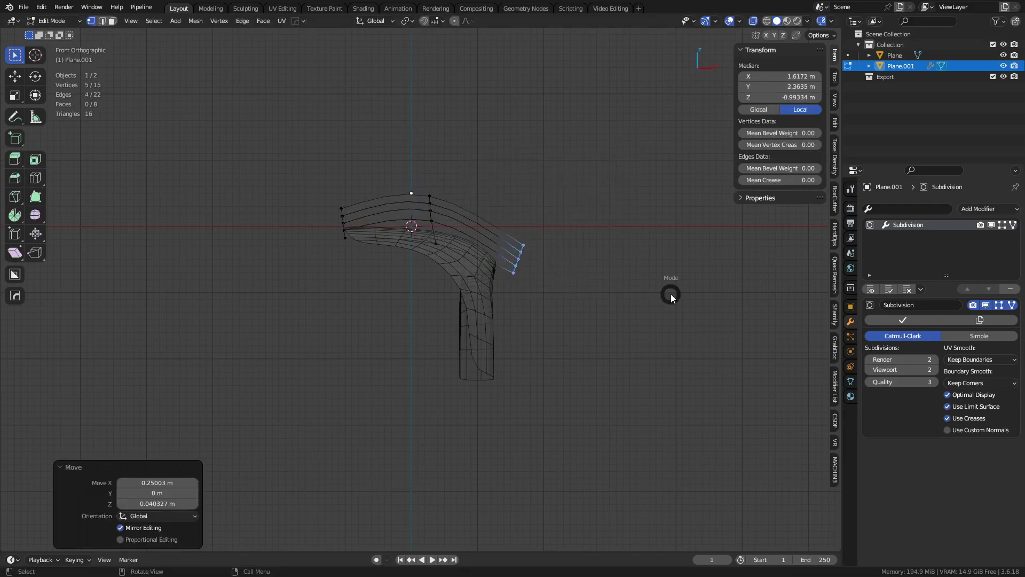
left_click(587, 299)
Move the plane's long edge on the negative X side about 0.34 m outward and return to Object Mode.
key("Tab")
left_click(460, 306)
left_click_drag(244, 309, 359, 175)
key("g")
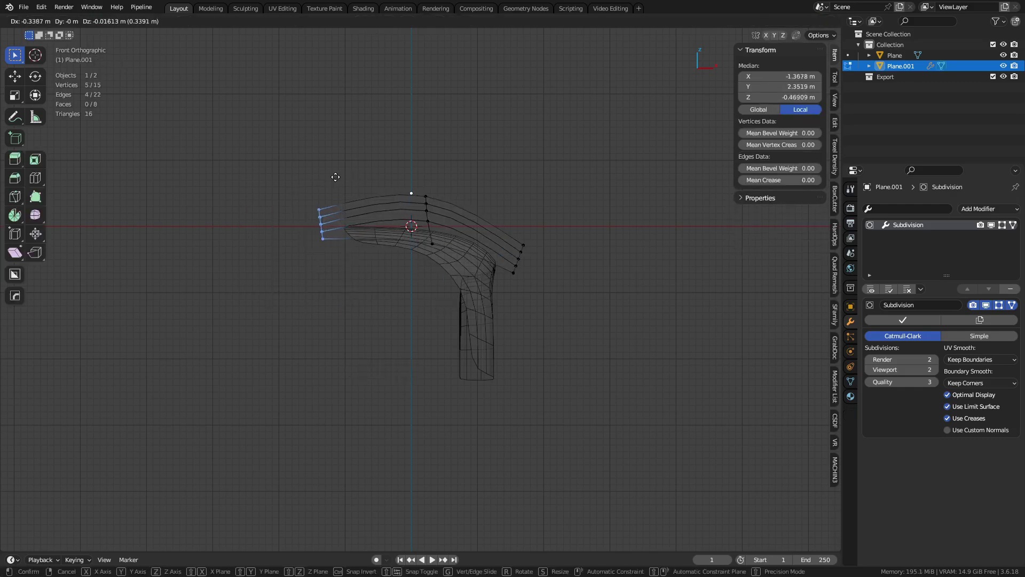
left_click(336, 177)
key("Tab")
left_click(590, 283)
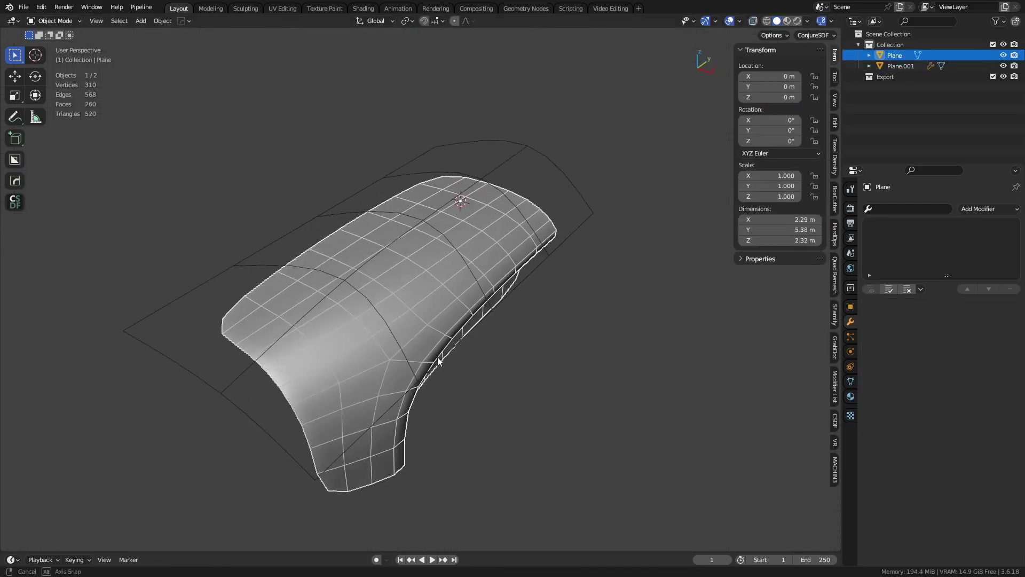
Assign the faces of the body's top surface to a new vertex group and return to Object Mode.
key("Tab")
left_click(483, 331)
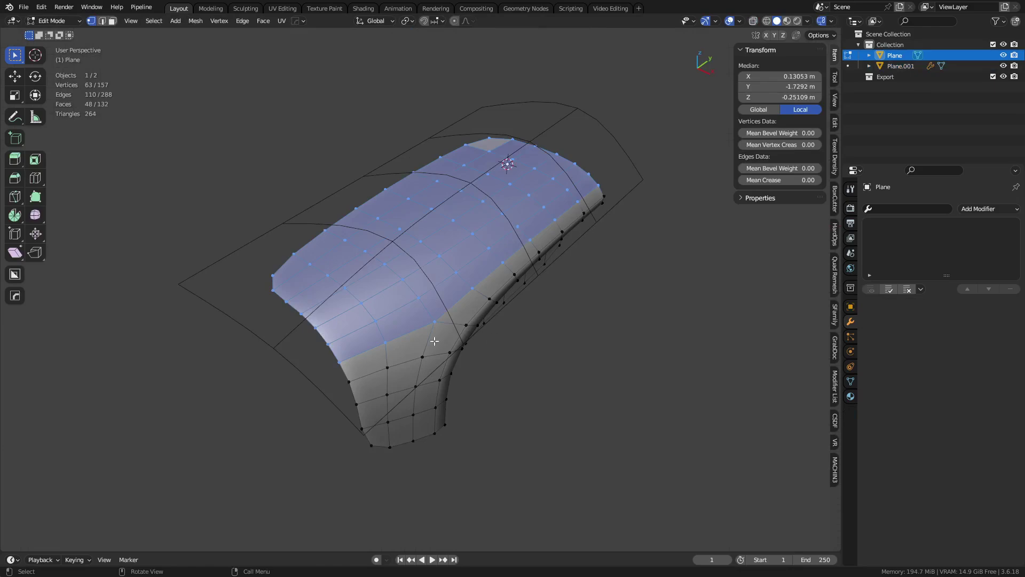
key("3")
middle_click_drag(394, 313, 484, 292)
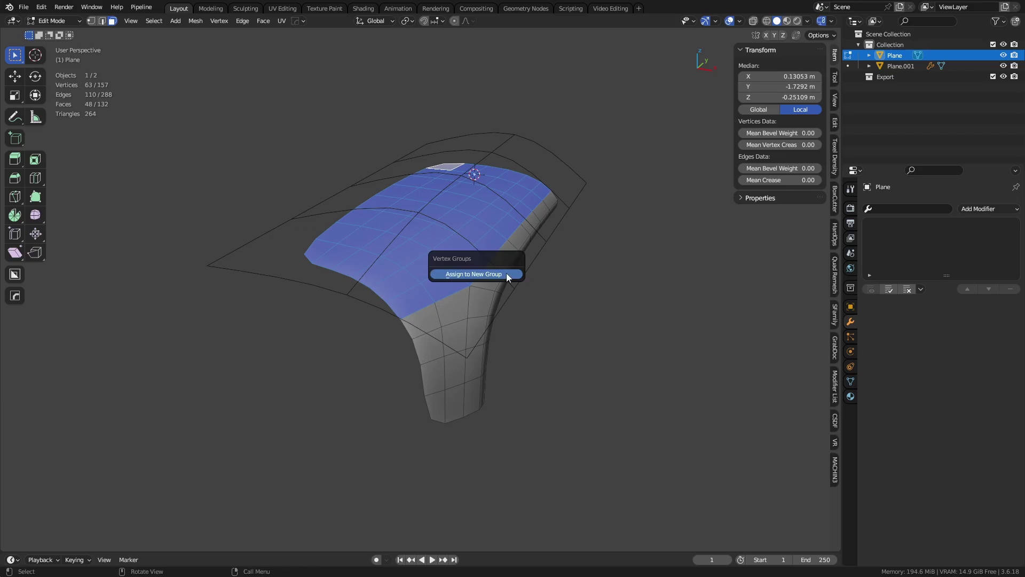
left_click(506, 274)
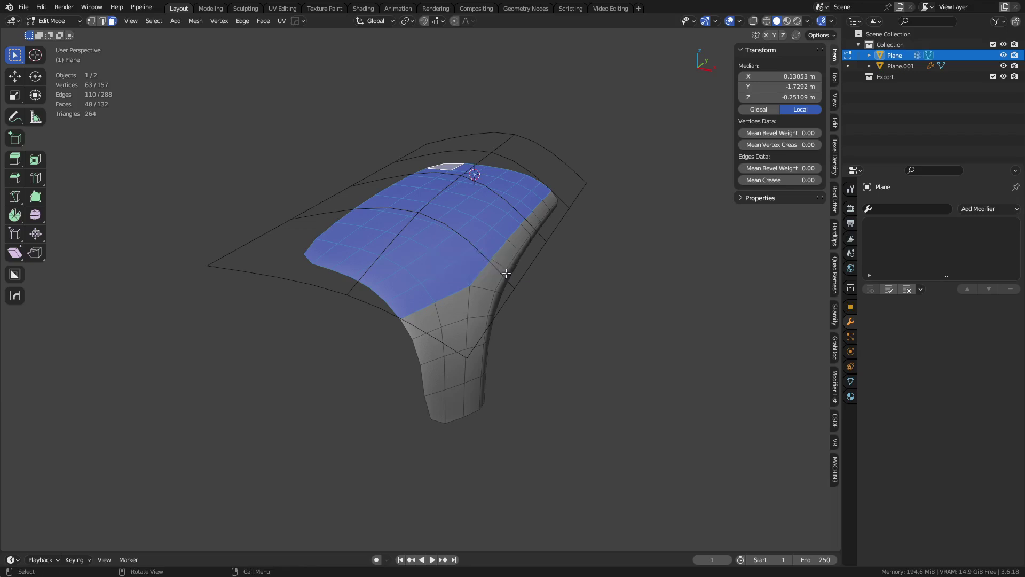
key("Tab")
left_click(444, 283)
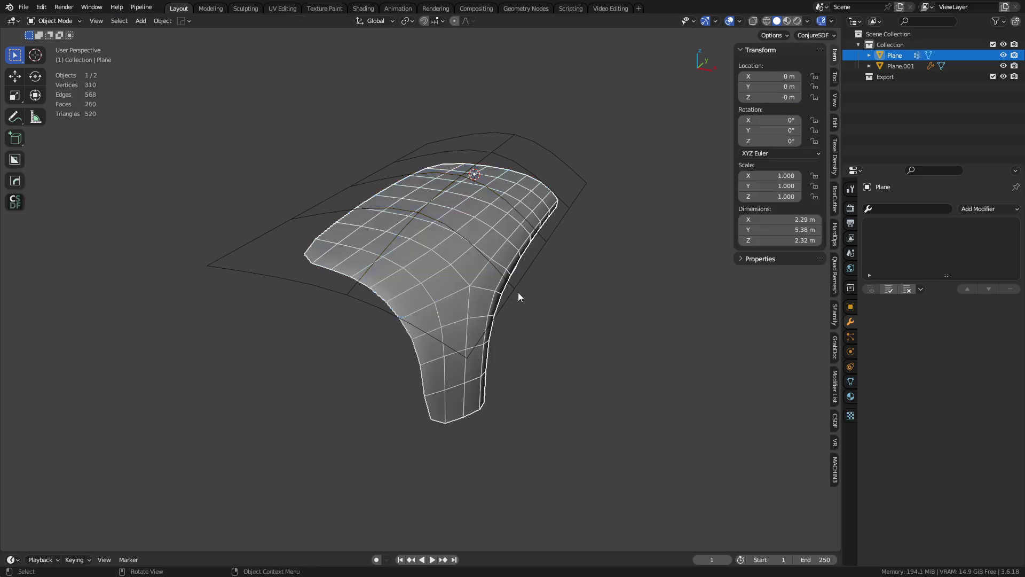
Add a Shrinkwrap modifier to the body with Plane.001 as target, limited to the vertex group "Group".
left_click(911, 209)
type("shr")
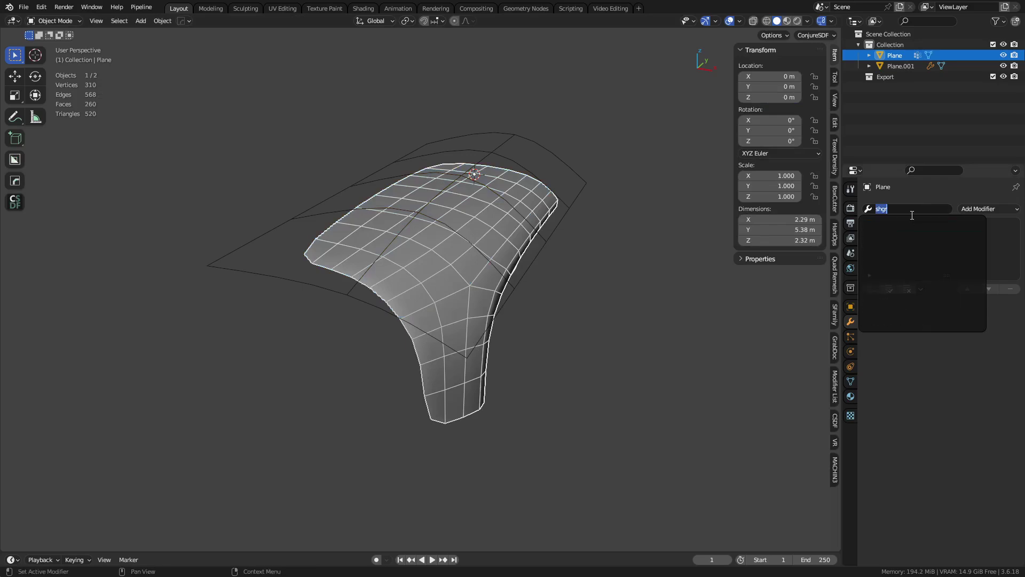
left_click(902, 226)
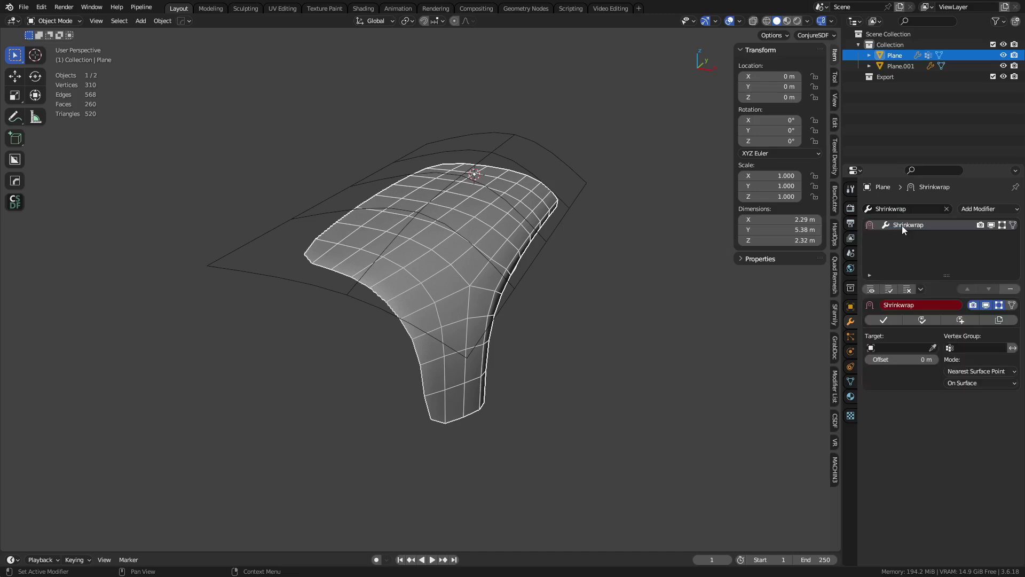
left_click(935, 347)
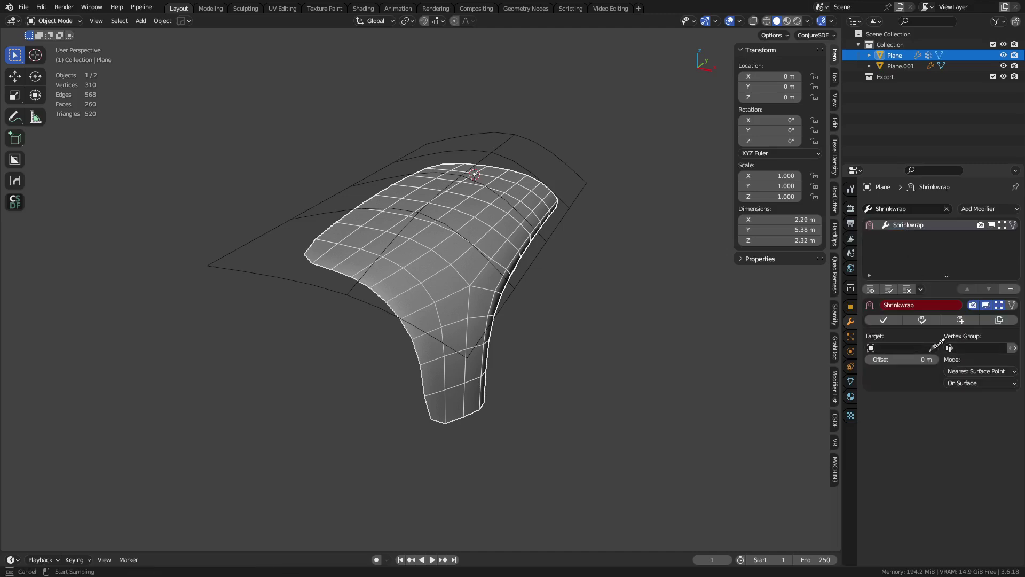
left_click(518, 128)
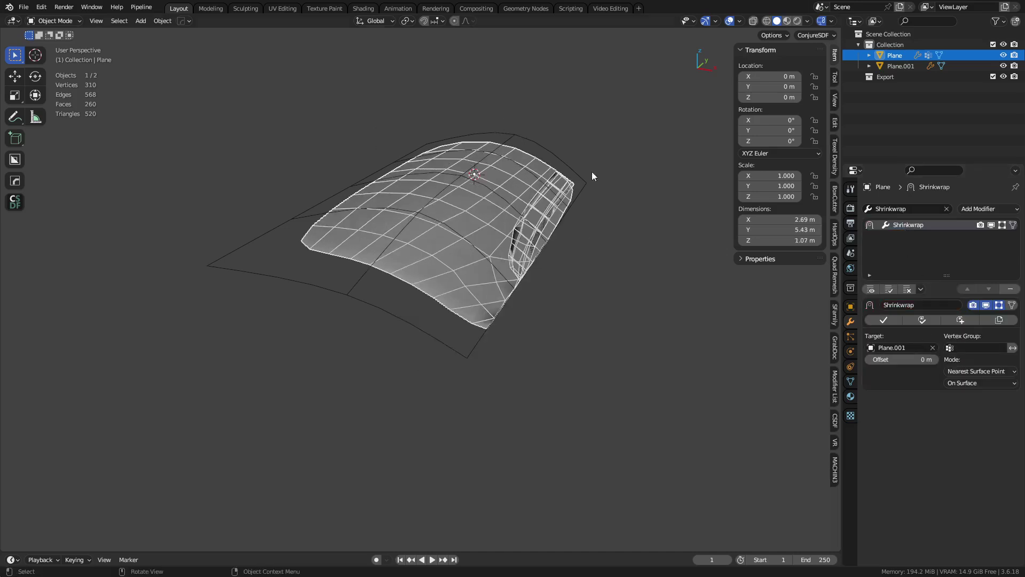
left_click(984, 348)
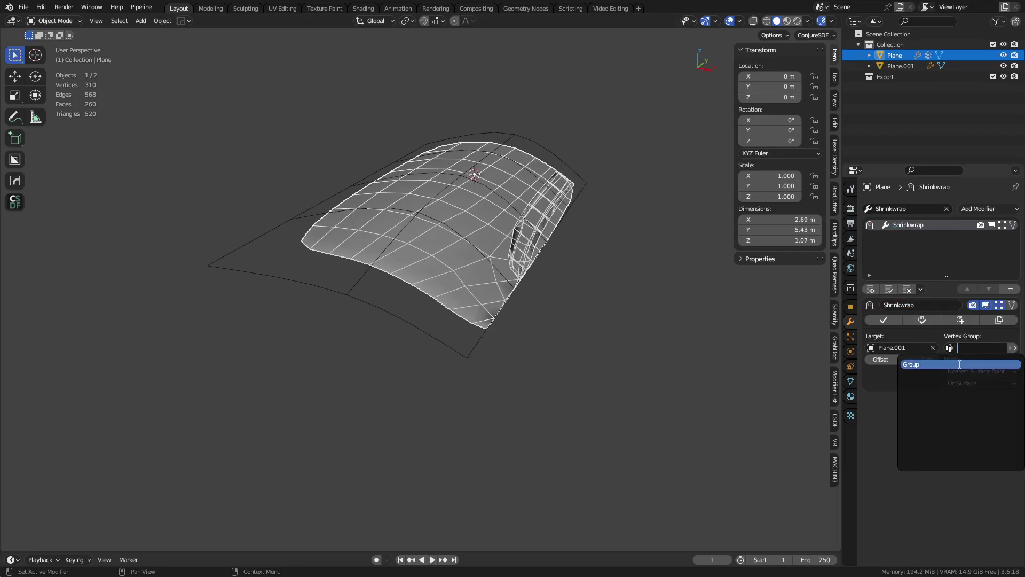
left_click(960, 364)
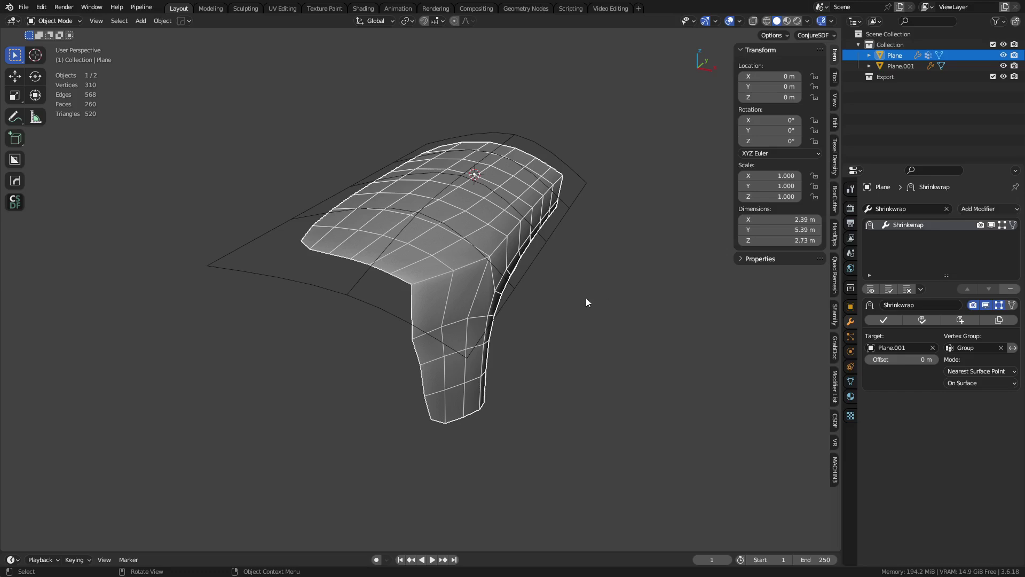
Edit the wire plane and, in front view, reposition its long edge on the negative X side.
left_click(533, 261)
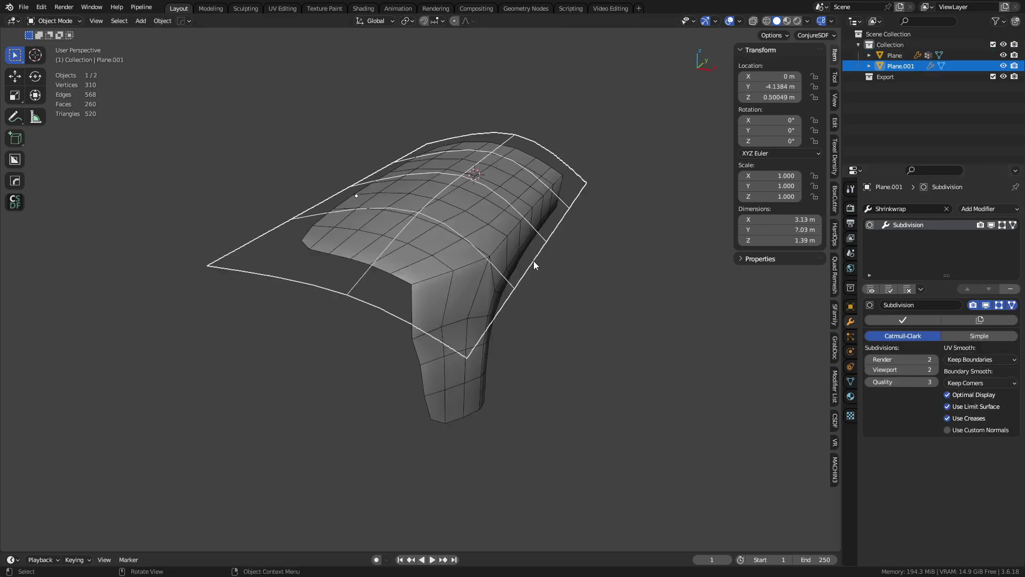
left_click(575, 269)
left_click(526, 261)
key("ctrl+Tab")
left_click(597, 261)
middle_click_drag(593, 260, 527, 235)
key("1")
key("alt+z")
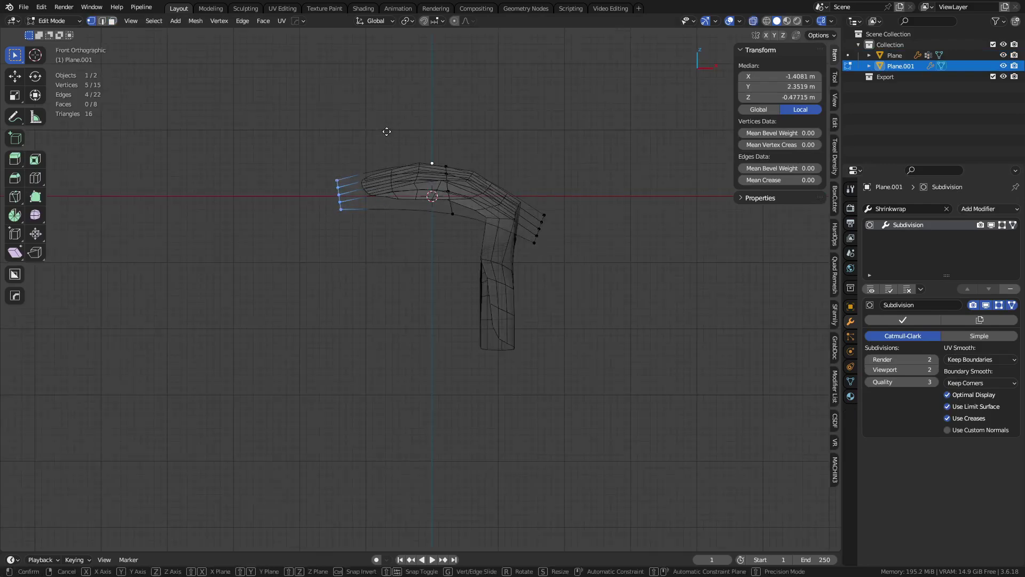
key("g")
left_click(392, 121)
Raise the plane's lengthwise centre line to give the cage a stronger arch.
left_click_drag(427, 222, 479, 116)
key("g")
left_click(473, 107)
Dissolve the two outer crosswise edge loops of the plane, keeping only the middle one.
middle_click_drag(633, 251, 387, 336)
key("2")
scroll(430, 262, "down", 2)
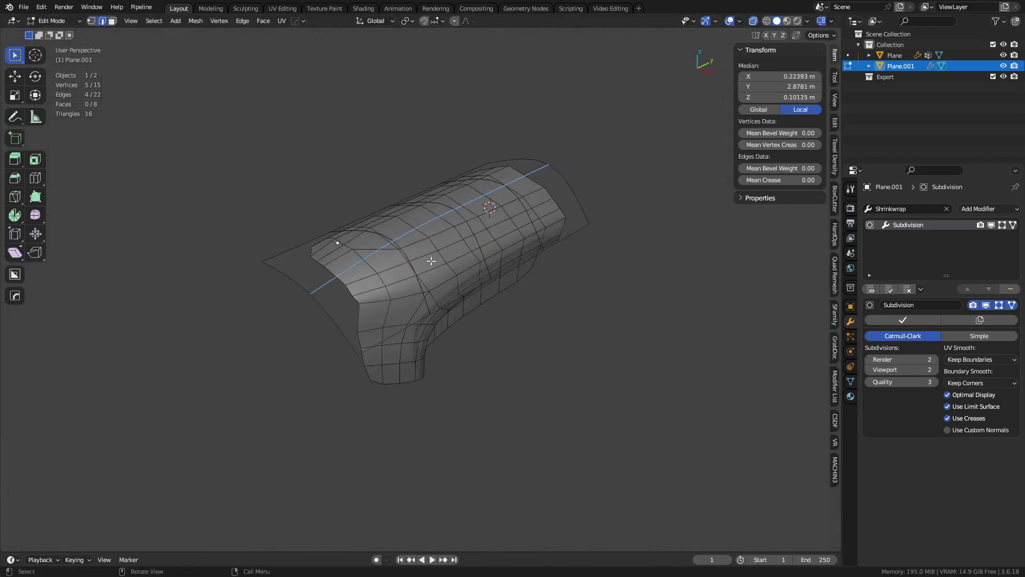
key("alt+z")
middle_click_drag(430, 261, 476, 290)
key("alt+z")
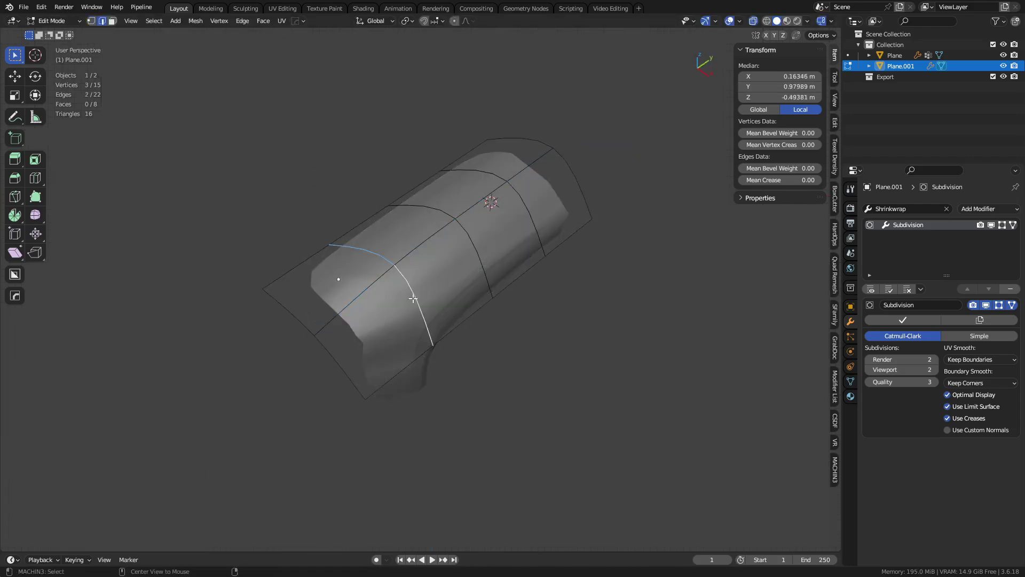
key("ctrl+x")
In side view, move the plane's middle crosswise loop about 0.43 m up and 0.36 m toward negative Y.
middle_click_drag(500, 317, 423, 257)
key("1")
left_click_drag(392, 296, 479, 166)
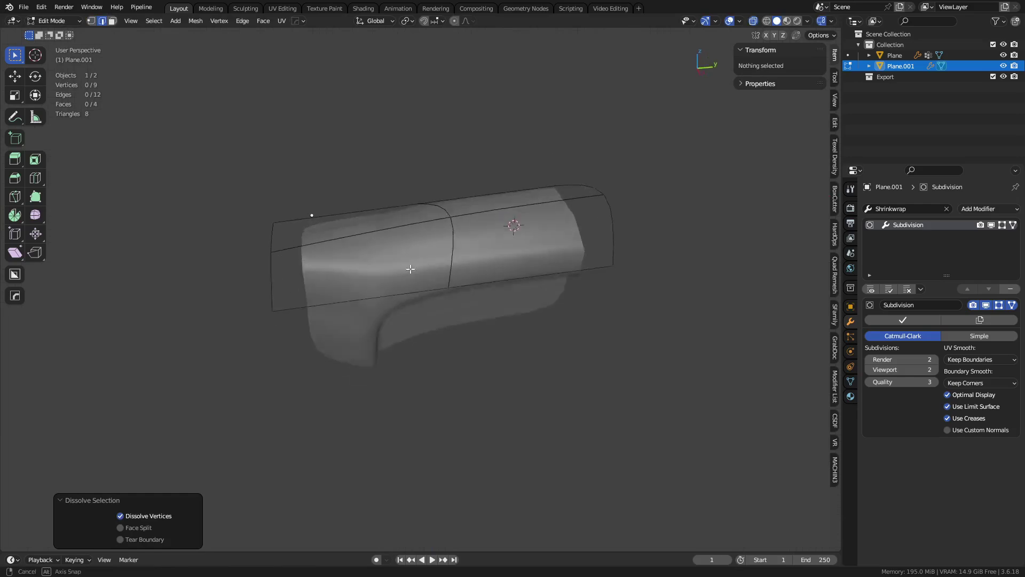
key("g")
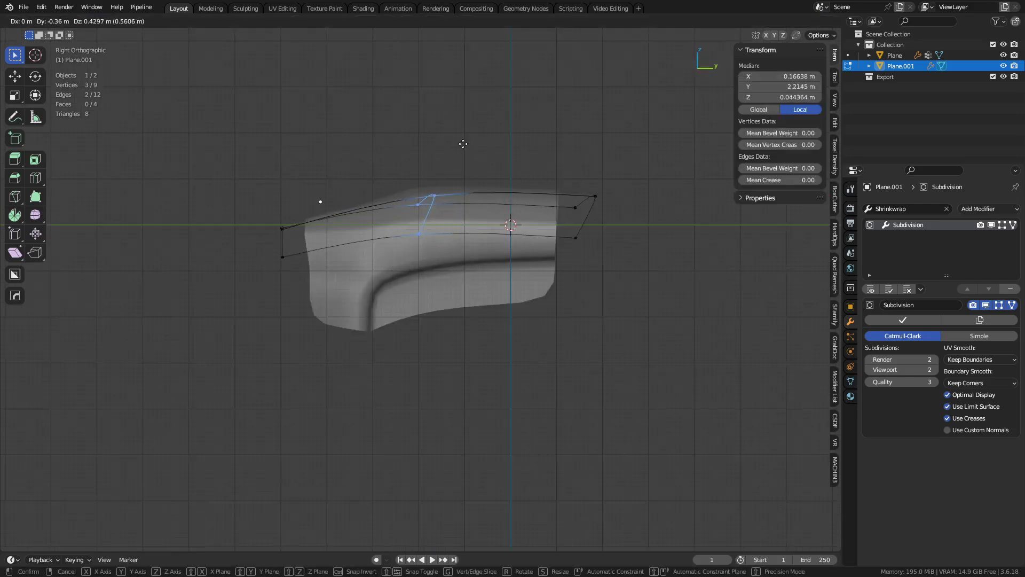
left_click(463, 144)
key("Tab")
Move the plane's long edge on the positive X side inward toward the body and return to Object Mode.
middle_click_drag(374, 288, 529, 300)
key("Tab")
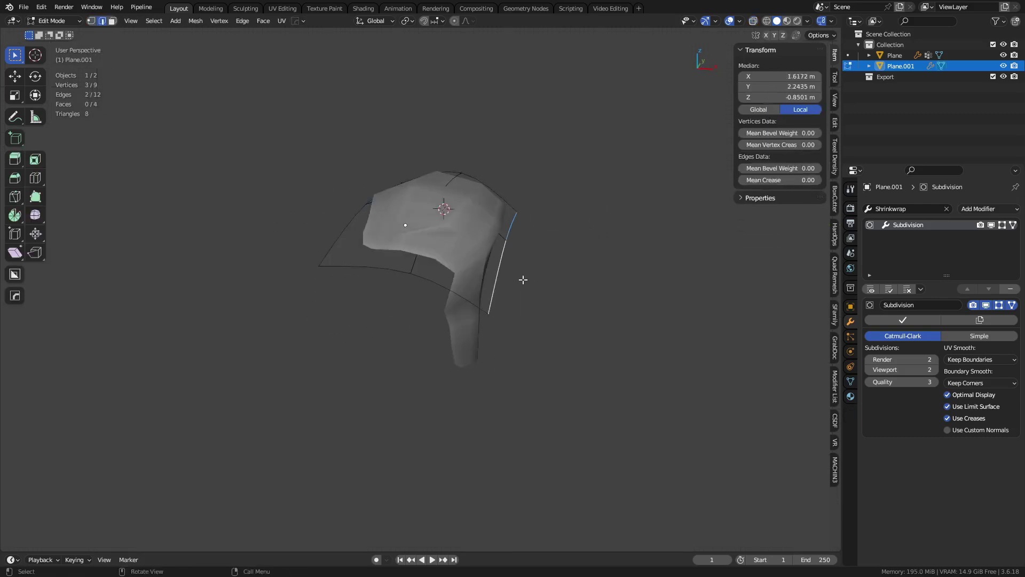
key("g")
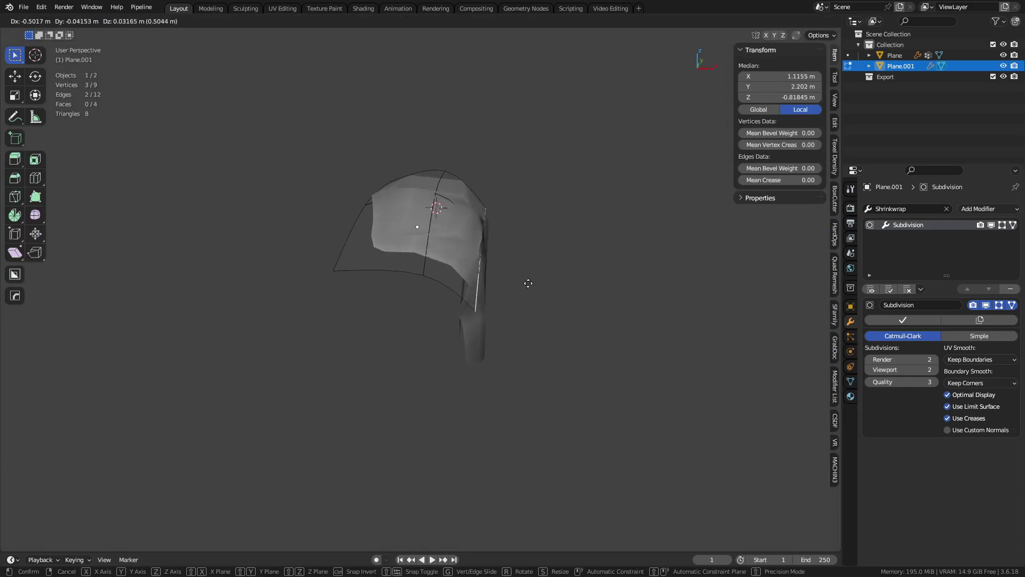
left_click(538, 281)
key("Tab")
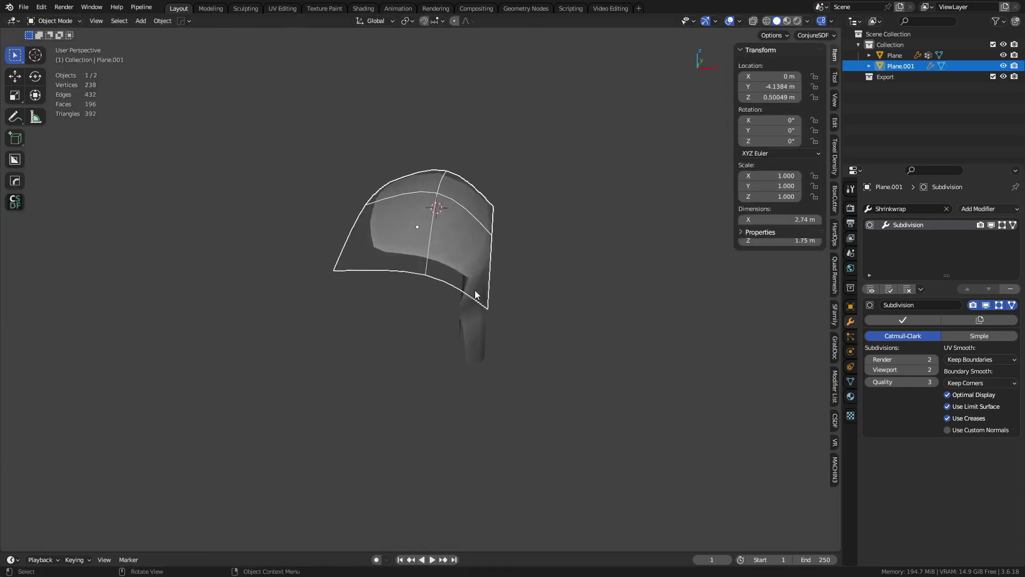
Apply the body's Shrinkwrap modifier and select the wire plane again.
middle_click_drag(555, 281, 408, 293)
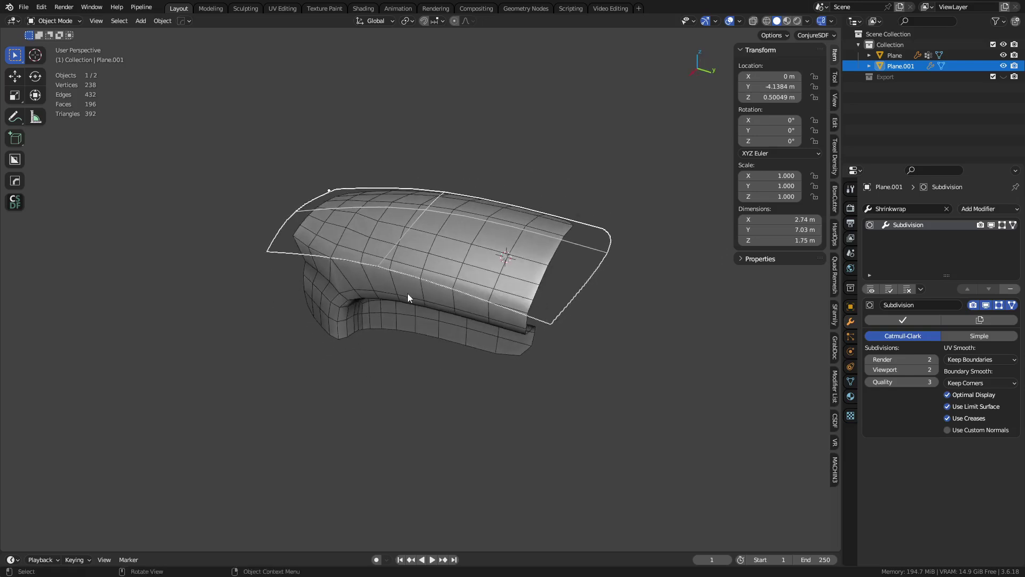
left_click(453, 255)
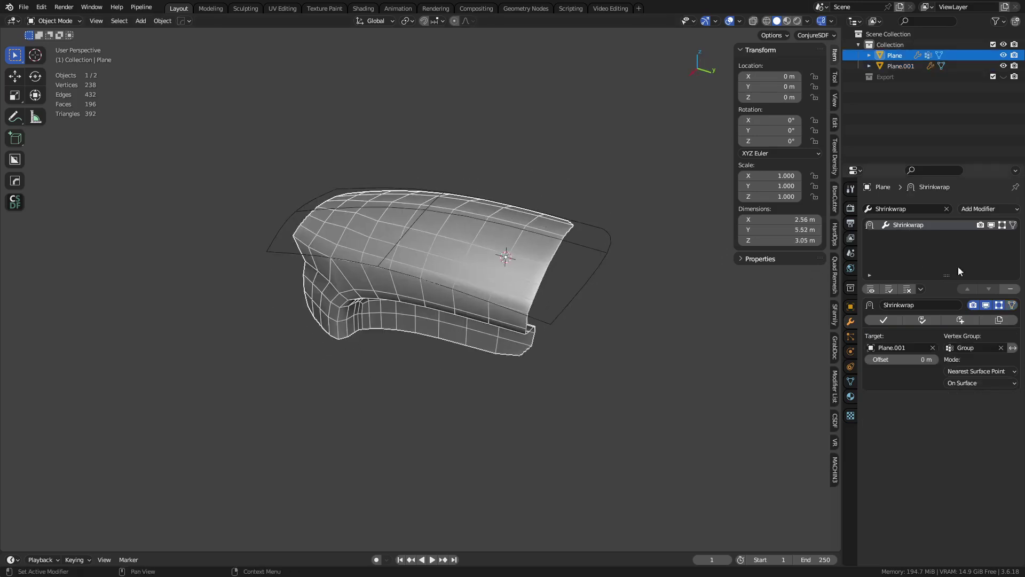
left_click(894, 318)
left_click(278, 256)
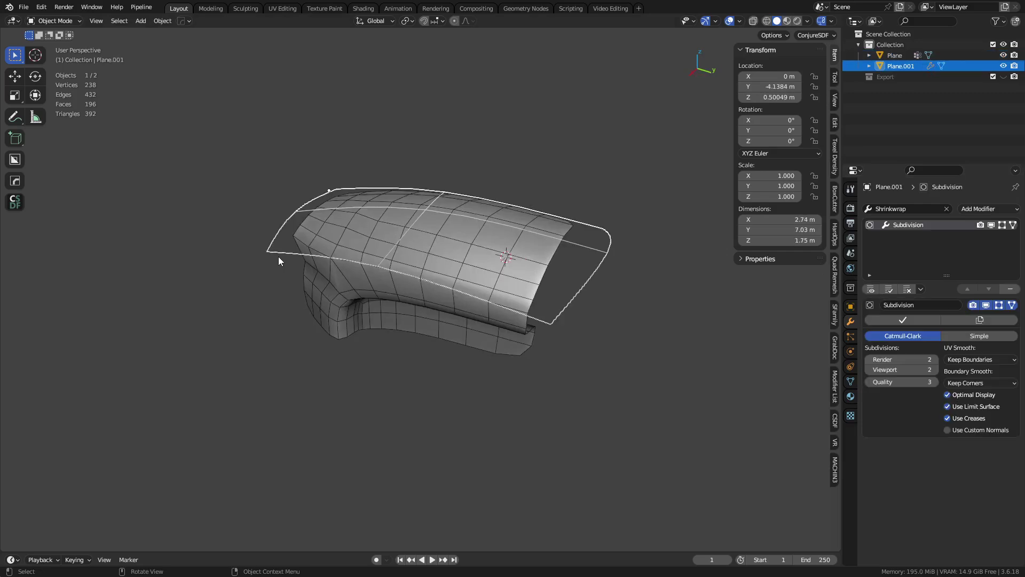
Delete the wire plane and select the body's long side crease edge loop in Edit Mode.
key("x")
left_click(278, 257)
middle_click_drag(303, 331, 453, 271)
scroll(452, 266, "up", 2)
left_click(436, 269)
key("ctrl+Tab")
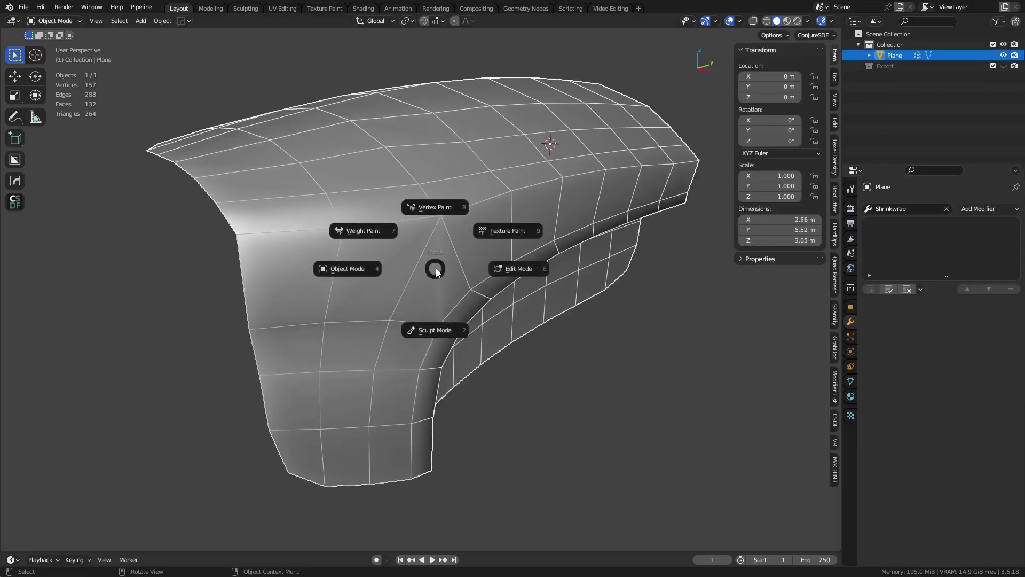
left_click(514, 269)
mouse_move(529, 299)
middle_mouse_down("shift")
mouse_move(432, 325)
mouse_move(463, 279)
mouse_move(535, 297)
middle_mouse_up("shift")
left_click(365, 239, "alt")
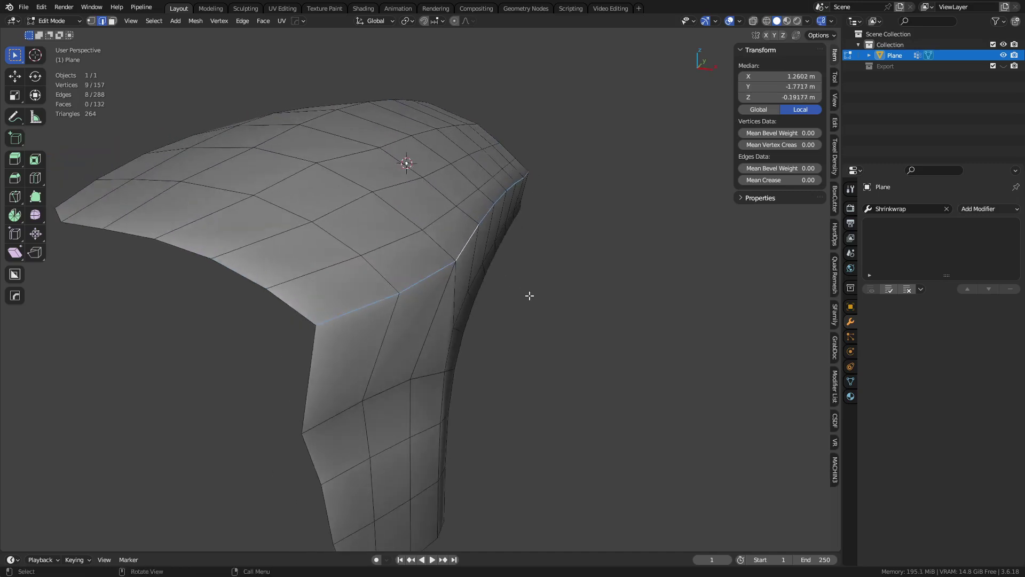
Try dissolving the side crease loop and moving its corner vertex, without keeping either change.
key("ctrl+x")
key("ctrl+z")
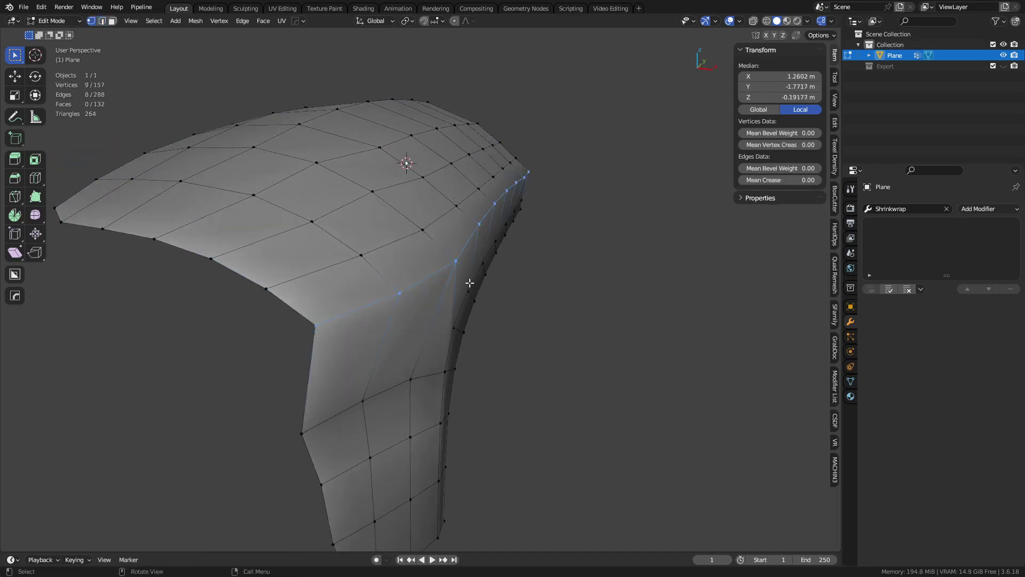
middle_click_drag(470, 283, 369, 247)
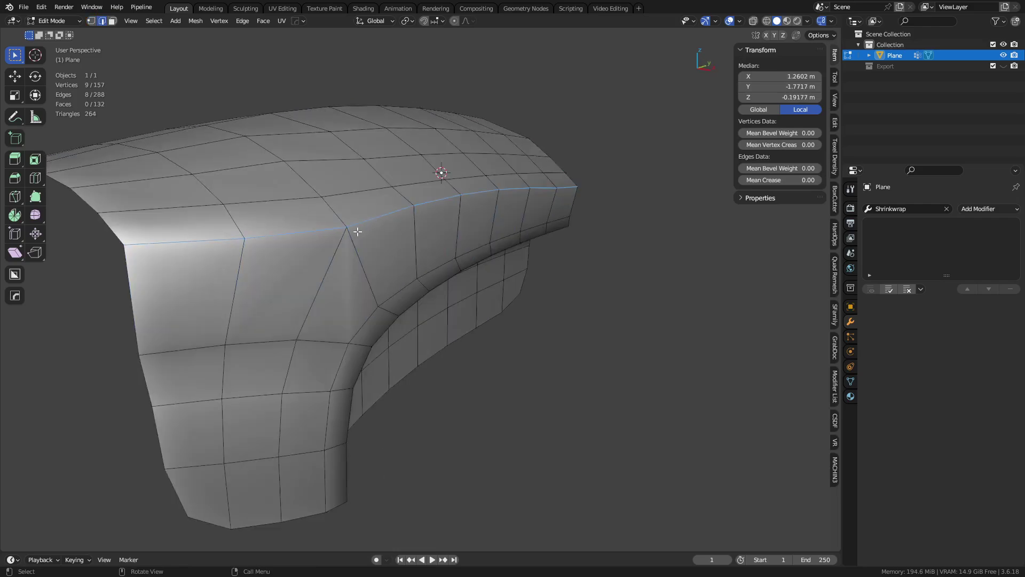
key("1")
left_click(349, 228)
key("g")
right_click(351, 239)
Try dissolving the crease loop and merging the leftover corner vertex into the vertex above it, and undo both.
key("2")
left_click(299, 236, "alt")
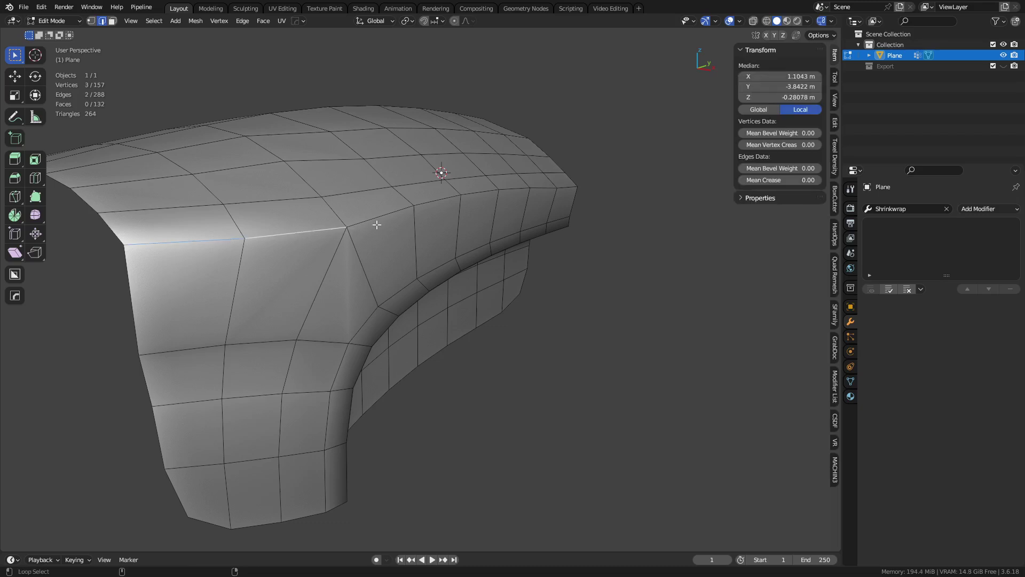
key("ctrl+x")
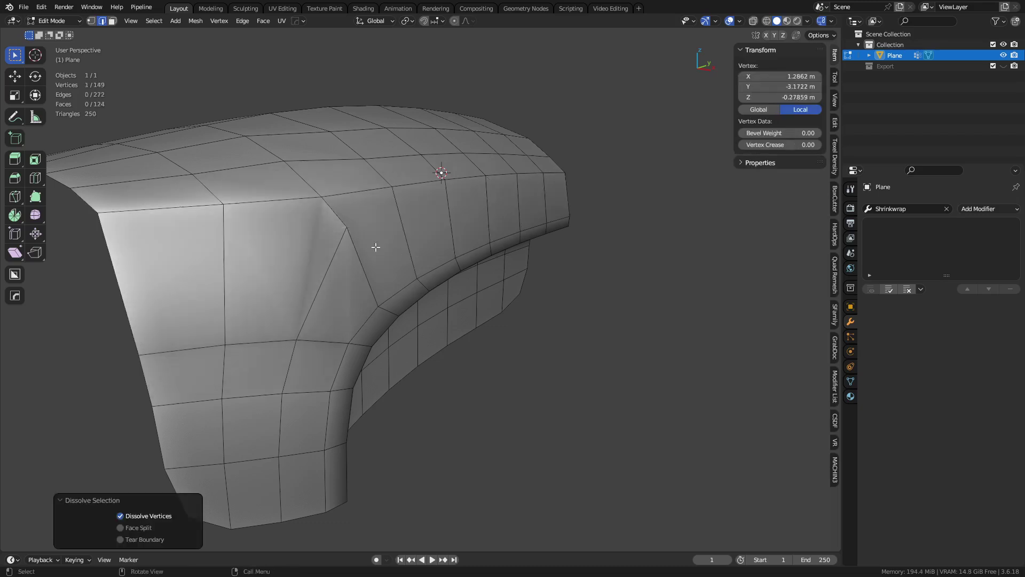
key("1")
left_click(347, 227)
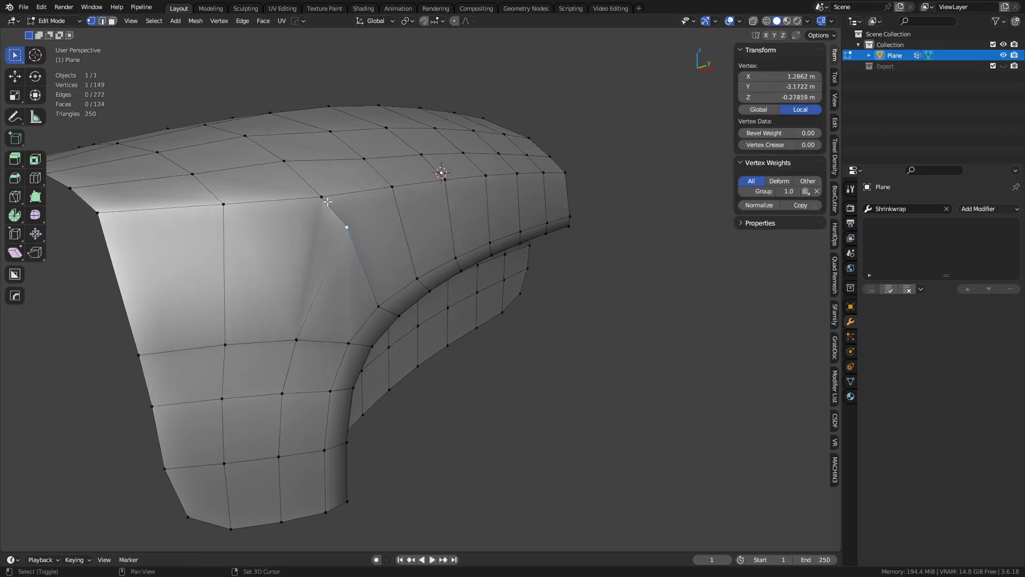
left_click(323, 198, "shift")
key("1")
middle_click_drag(412, 272, 371, 281)
key("ctrl+z")
key("ctrl+z")
key("ctrl+z")
key("ctrl+z")
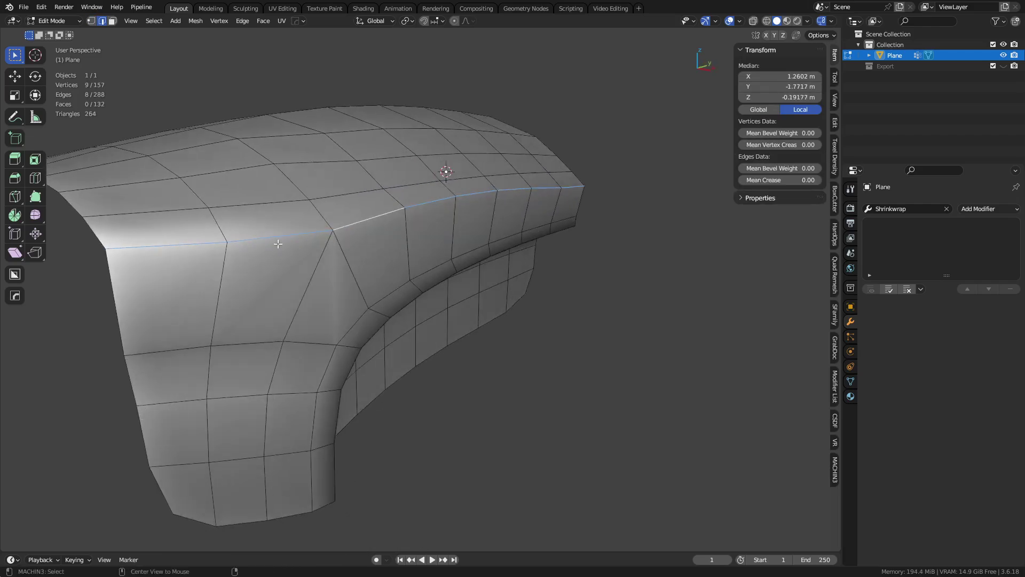
Bevel the crease loop about 0.104 m wide with two segments and add a level 1 Subdivision modifier in Object Mode.
key("ctrl+b")
left_click(608, 343)
key("ctrl+Tab")
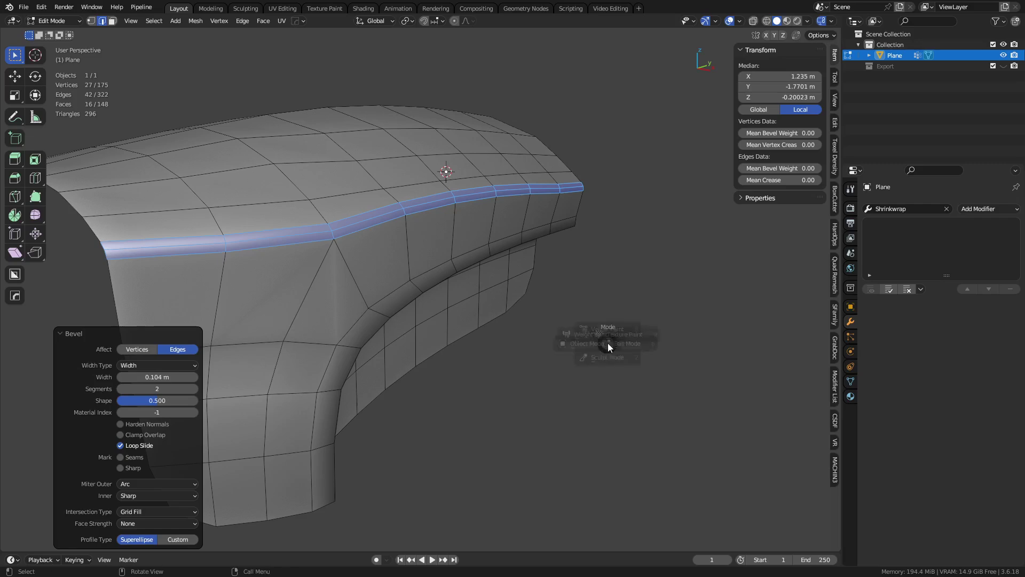
key("Tab")
middle_click_drag(665, 303, 446, 284)
key("ctrl+1")
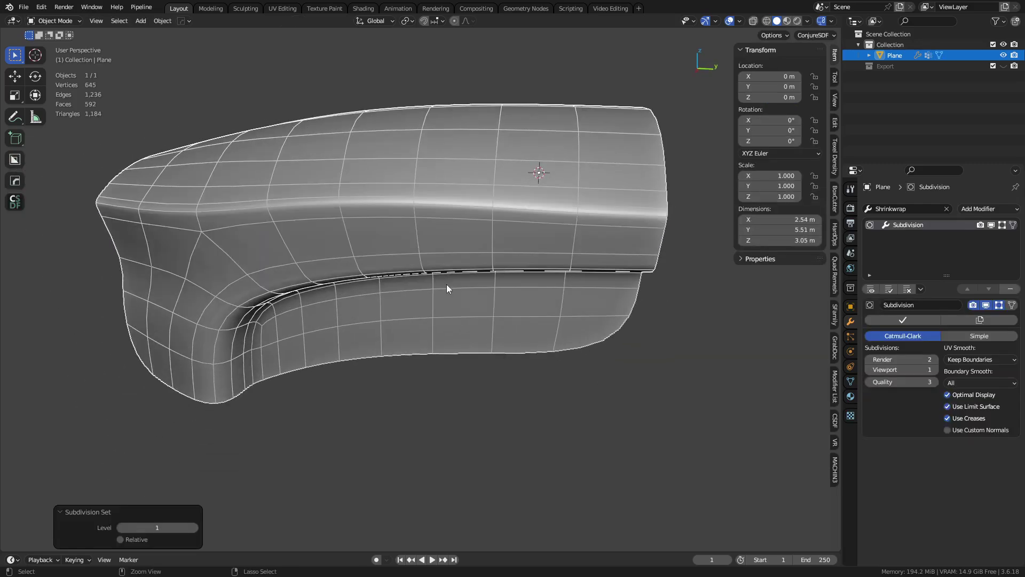
Bevel the outer edge loop of the arch with two segments and return to Object Mode.
key("Tab")
left_click(233, 378, "alt")
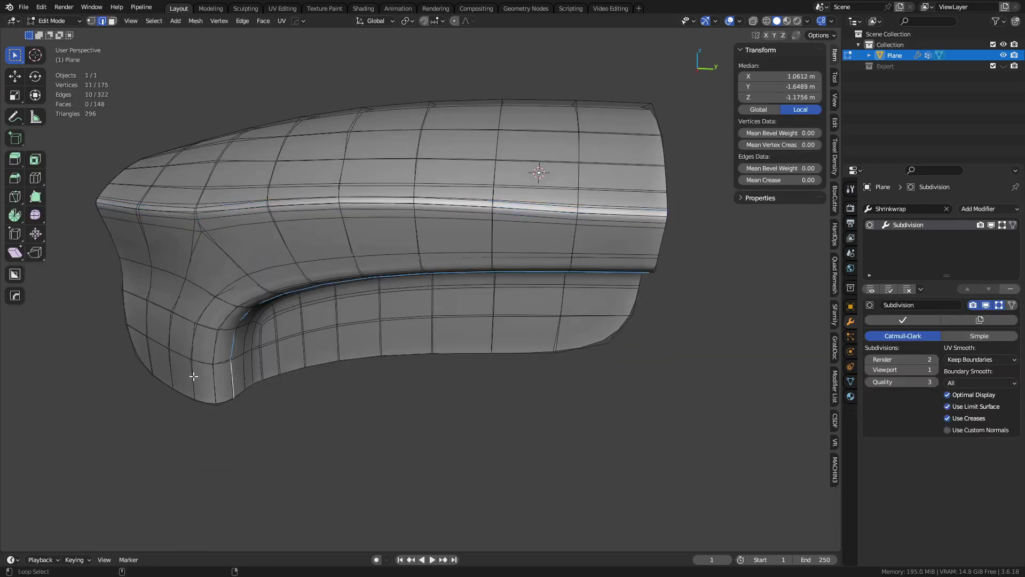
left_click(221, 383, "alt")
key("ctrl+b")
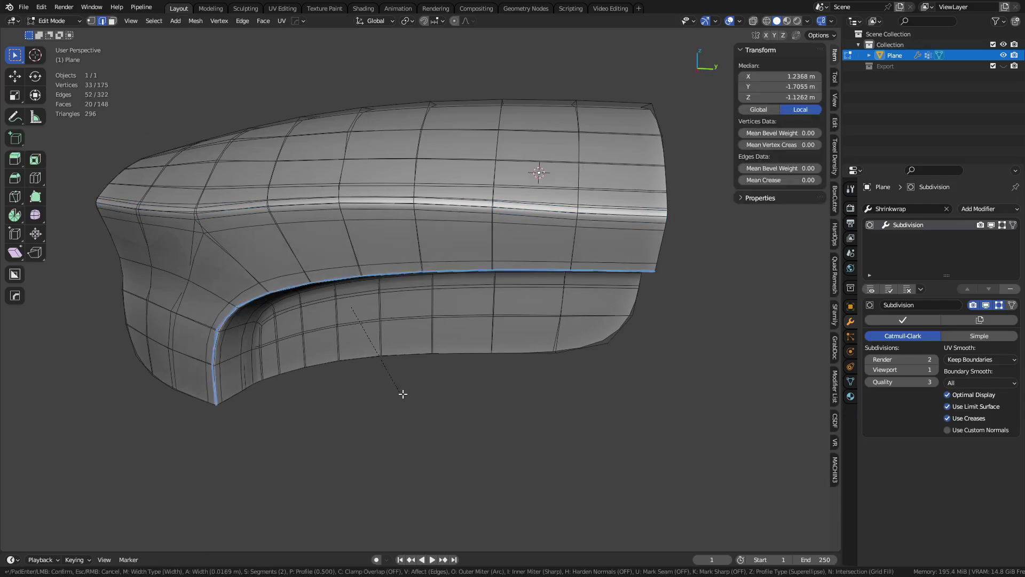
left_click(522, 442)
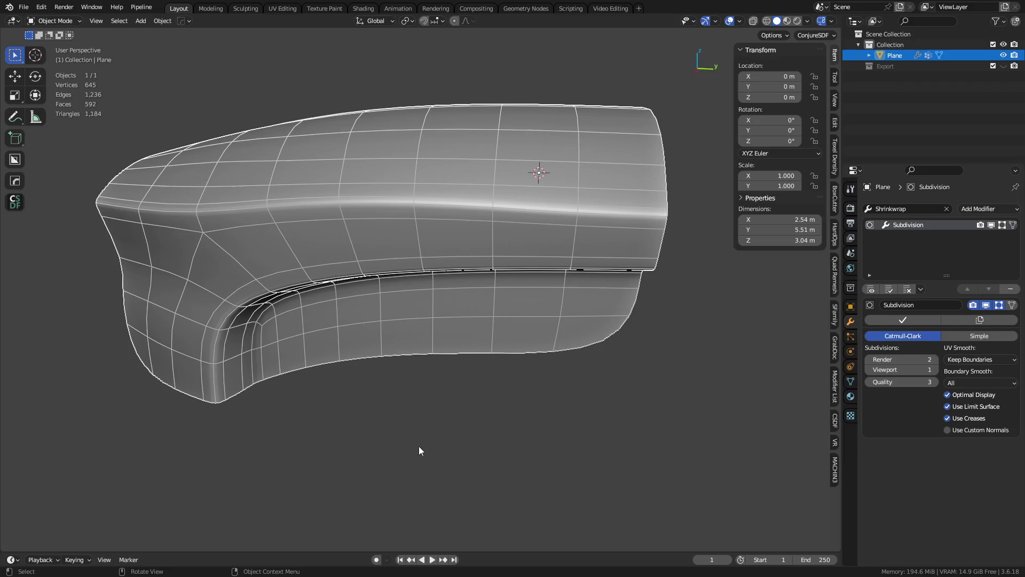
Enter Edit Mode and set the Subdivision modifier's Boundary Smooth option to Keep Corners.
middle_click_drag(283, 385, 391, 354)
key("Tab")
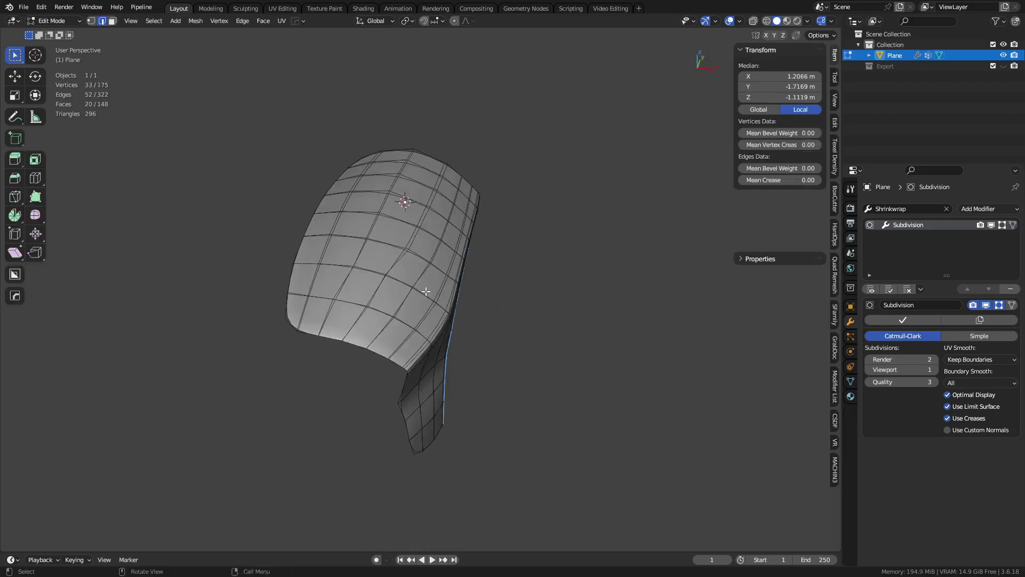
left_click(977, 385)
left_click(970, 398)
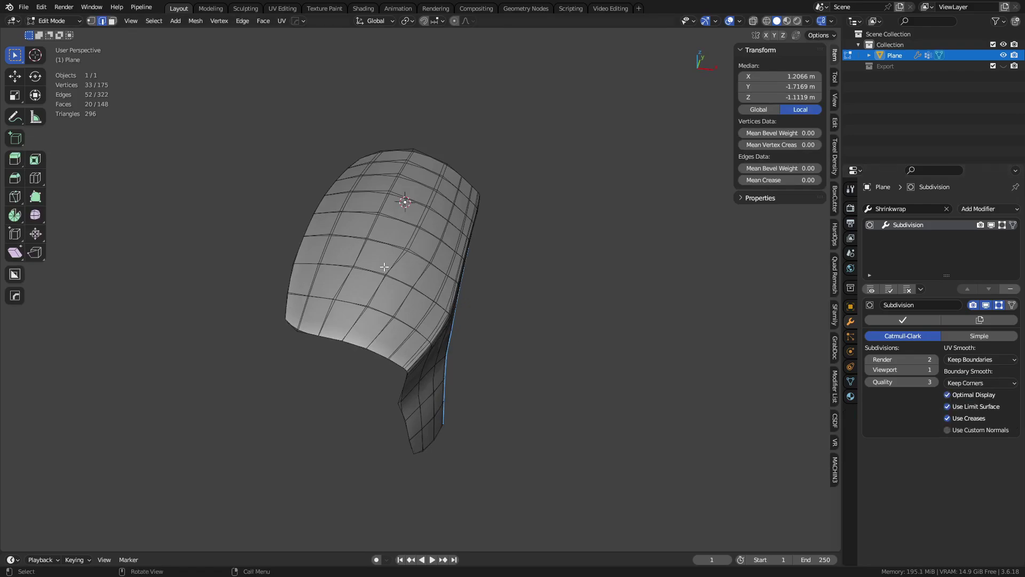
Select the rectangular patch of faces covering the top surface toward the negative Y end.
middle_click_drag(384, 267, 361, 382)
key("3")
left_click(337, 198, "ctrl+shift")
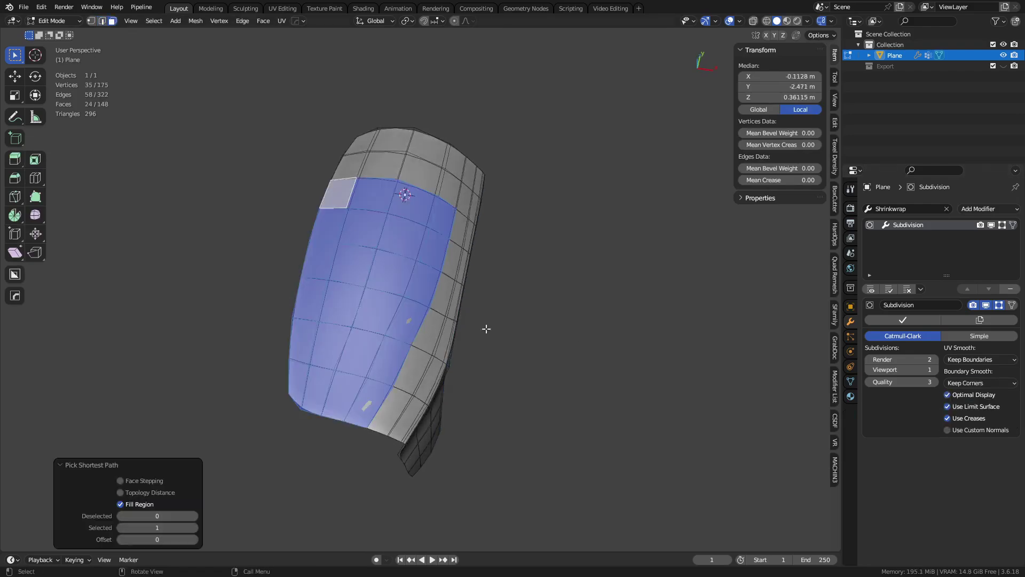
middle_click_drag(485, 328, 454, 311)
scroll(453, 311, "up", 2)
key("i")
left_click(551, 318)
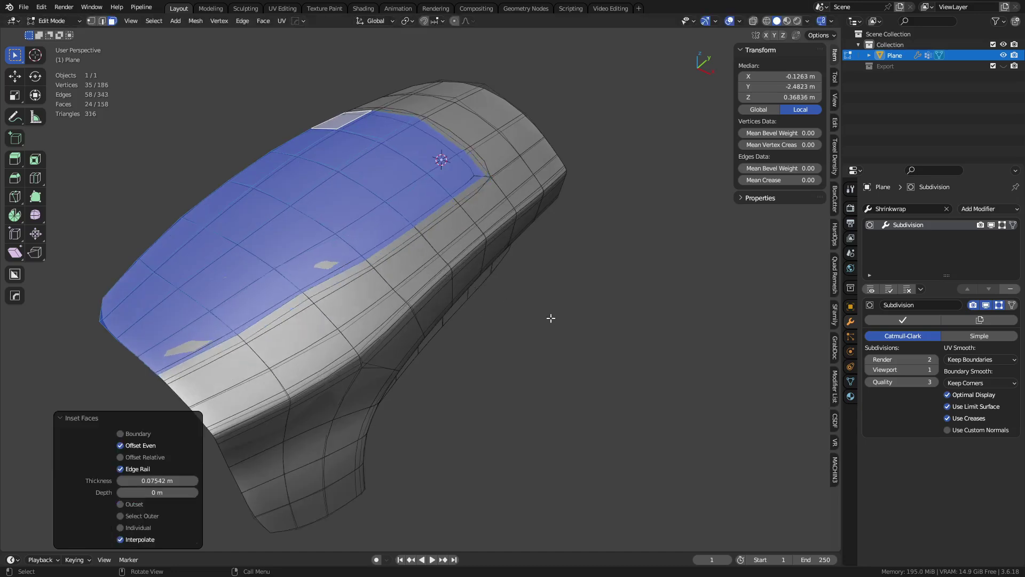
key("ctrl+z")
Inset the selected top faces by about 0.066 m and sink them with a depth of about -0.127 m.
key("i")
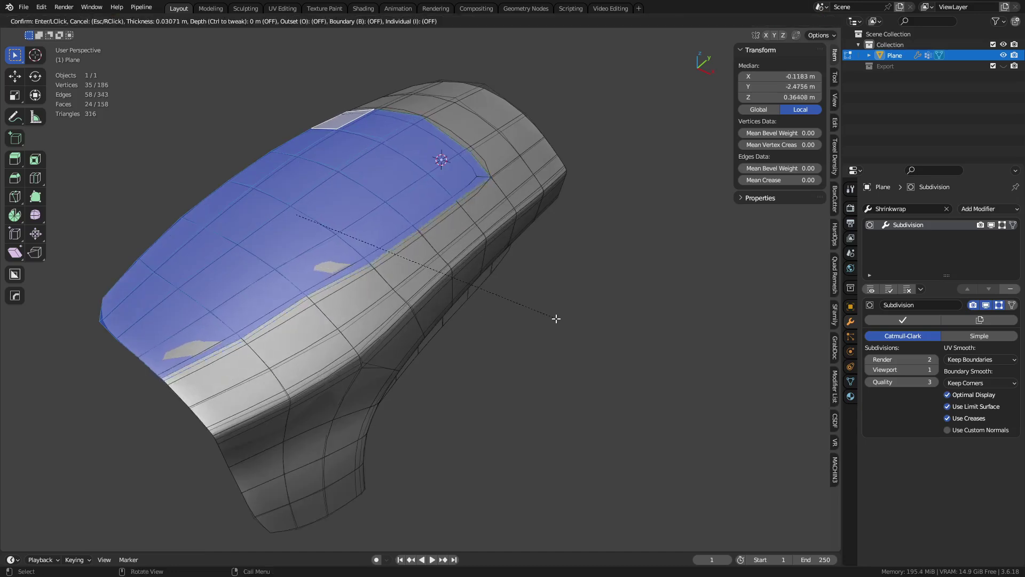
left_click(466, 187)
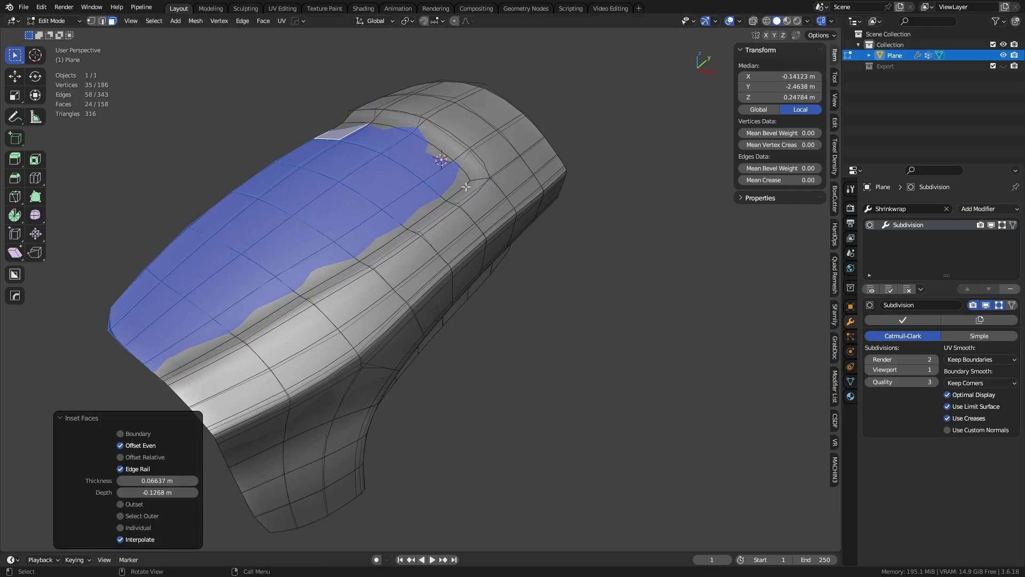
Bevel the upper rim edge loop of the recess about 0.036 m wide with two segments and return to Object Mode.
left_click(464, 159, "alt")
key("ctrl+b")
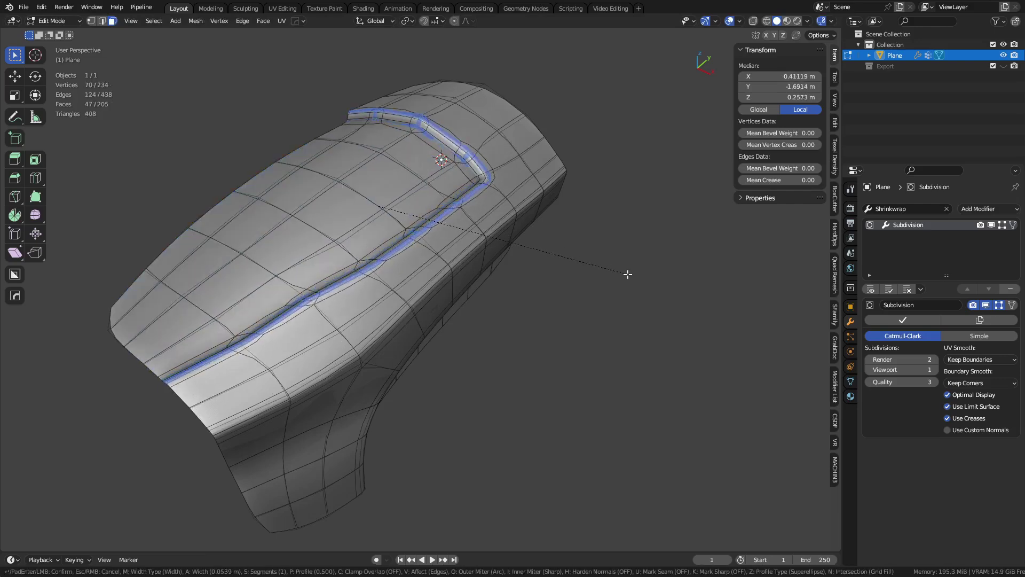
right_click(628, 274)
key("2")
key("ctrl+b")
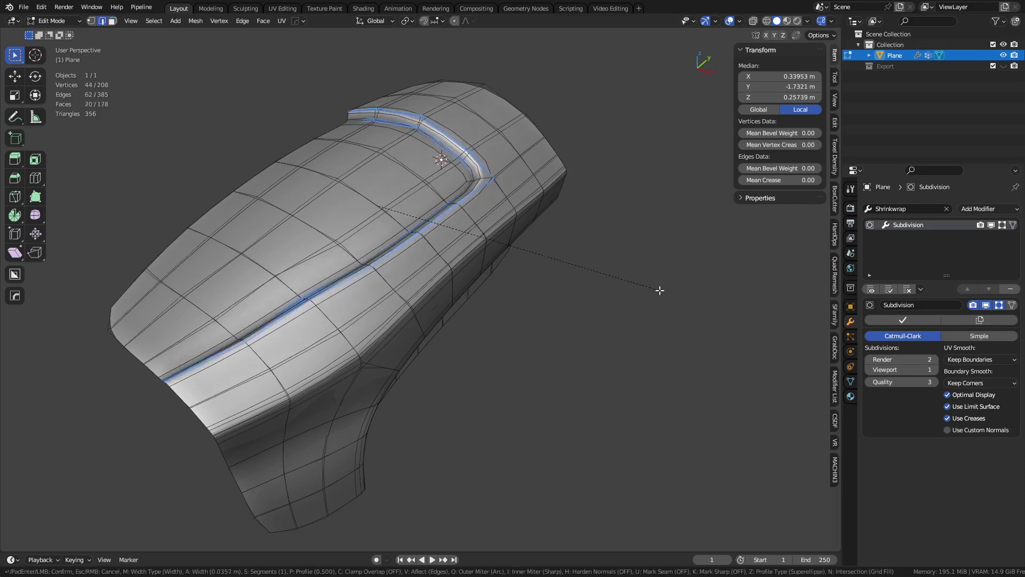
left_click(656, 290)
key("ctrl+Tab")
left_click(585, 299)
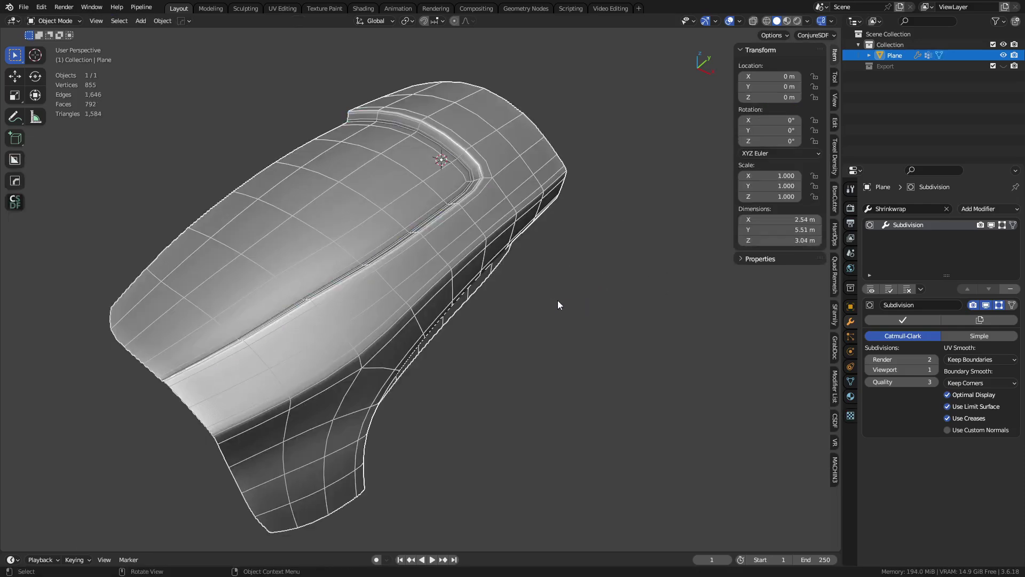
Hide the body's wireframe display, enter Edit Mode and turn off the Subdivision modifier's Edit Mode preview.
left_click(557, 300)
left_click(470, 272)
middle_click_drag(470, 272, 277, 289)
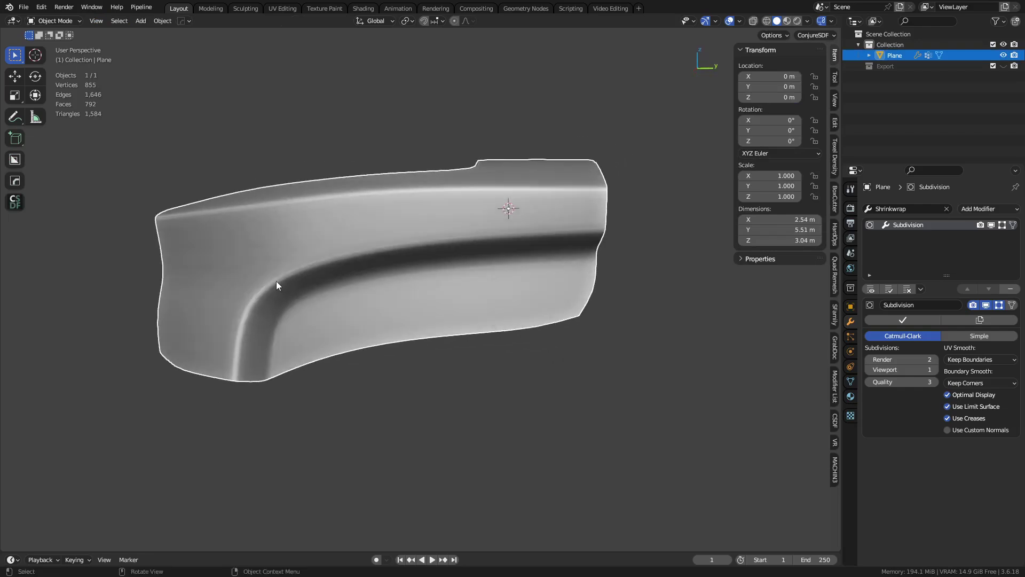
key("Tab")
middle_click_drag(295, 247, 371, 270, "shift")
left_click(999, 305)
In right orthographic view, knife-cut a new edge line along the side panel just above the arch, from end to end.
middle_click_drag(470, 341, 433, 350, "alt")
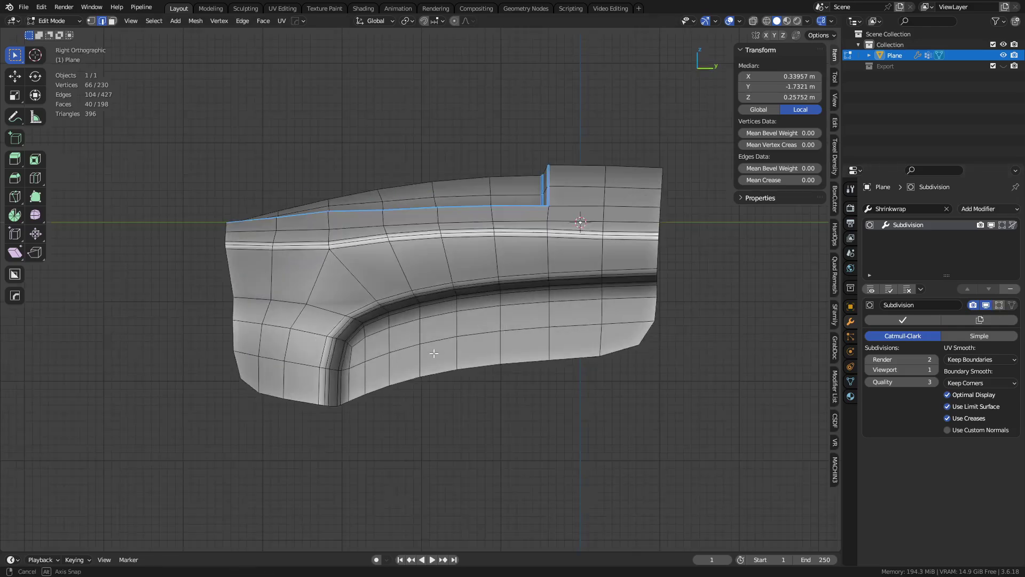
scroll(443, 345, "up", 2)
key("a")
key("a")
key("k")
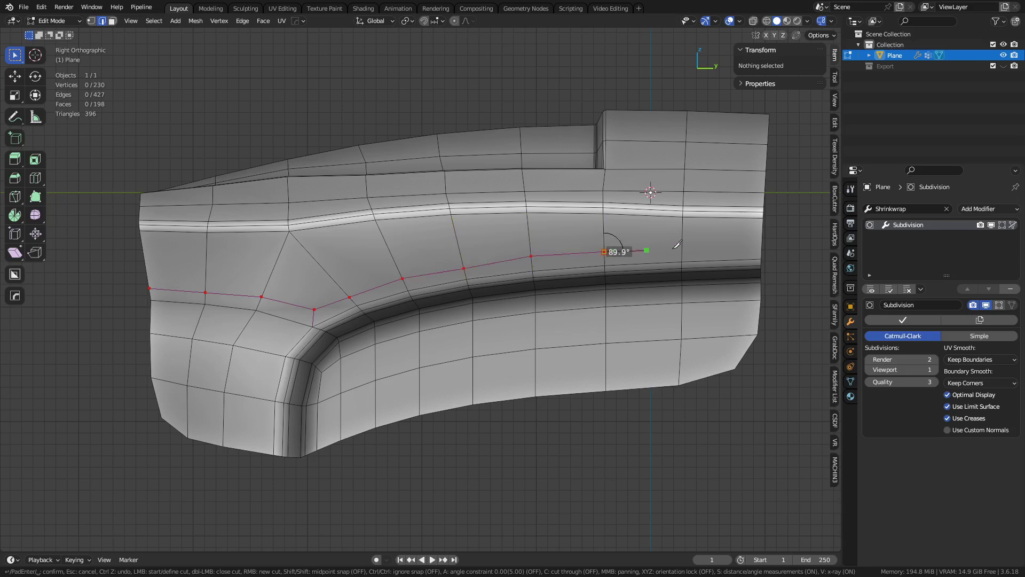
left_click(798, 246)
key("space")
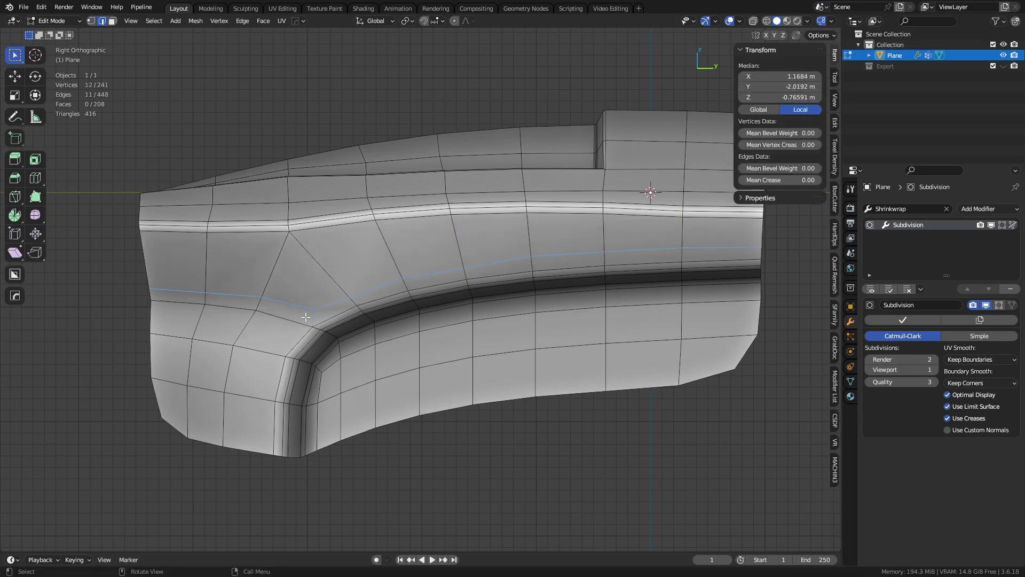
Merge the two neighbouring cut vertices into the cut's corner vertex, dissolve the short edge below it and return to Object Mode.
key("1")
left_click(287, 300)
key("1")
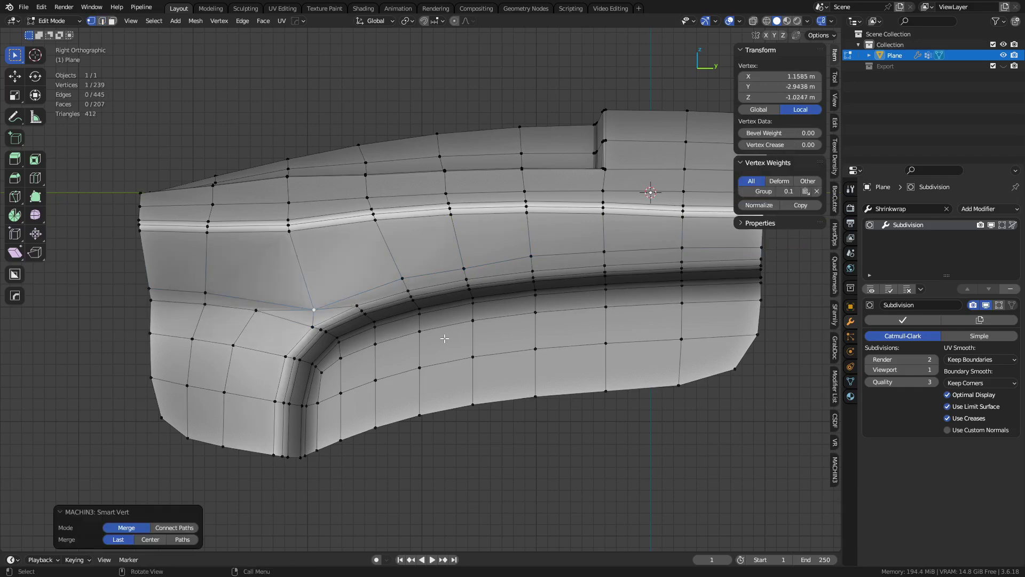
key("2")
left_click(314, 316)
key("ctrl+x")
key("ctrl+Tab")
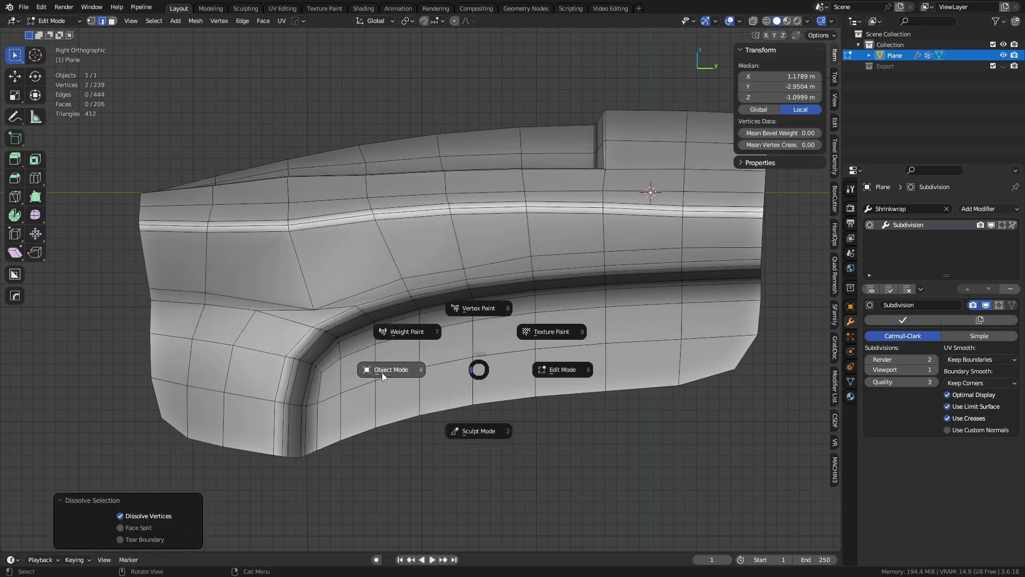
left_click(383, 373)
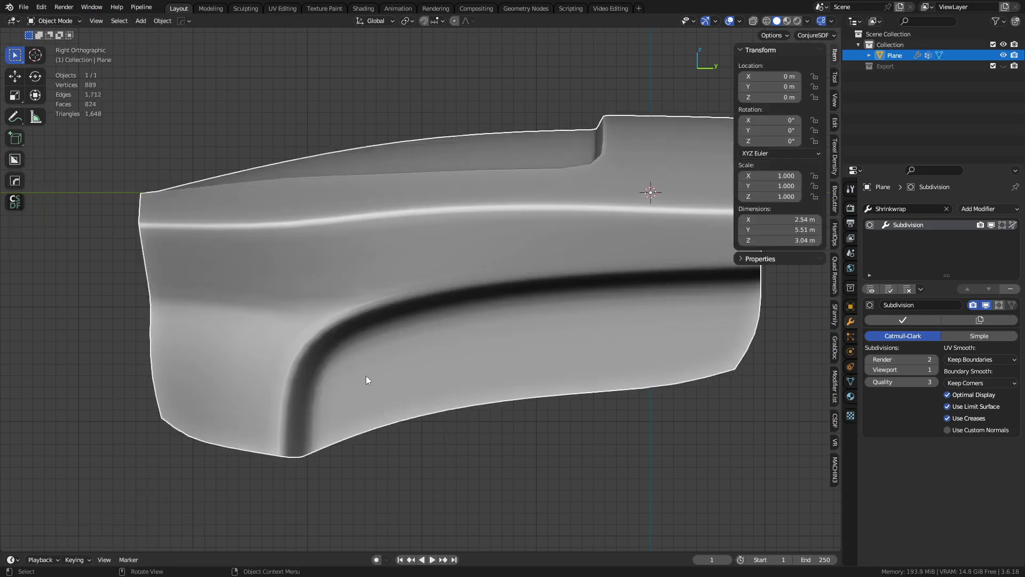
Show the wireframe on the body again and set its Subdivision viewport level to 3.
middle_click_drag(358, 375, 438, 320)
key("alt+a")
left_click(342, 315)
key("alt+a")
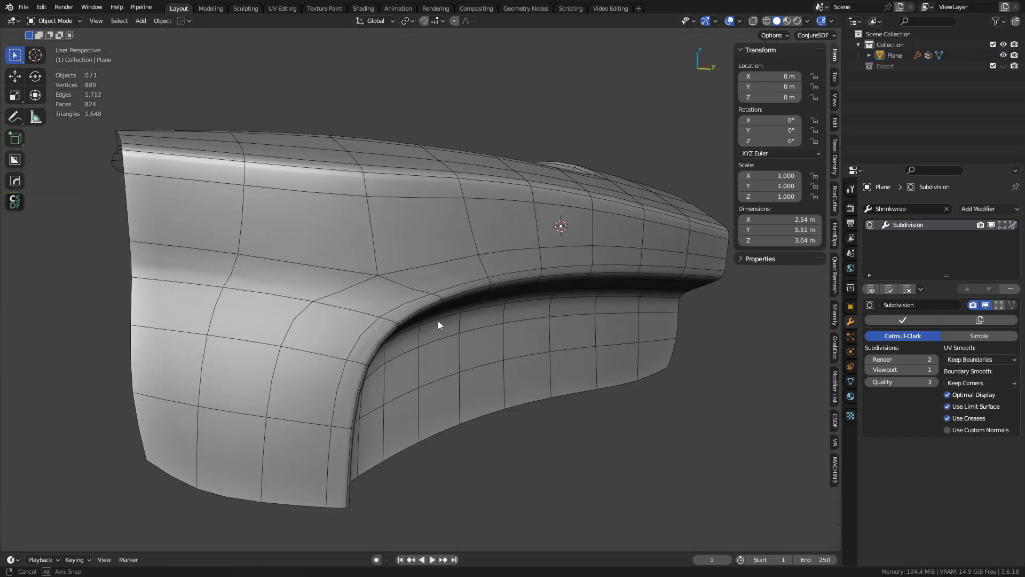
key("ctrl+1")
left_click(417, 318)
key("ctrl+2")
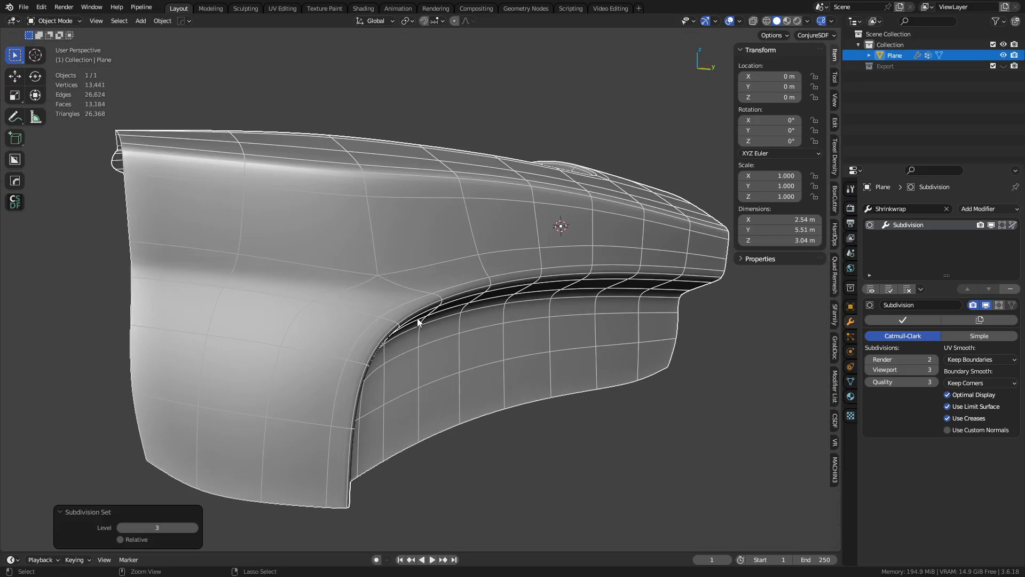
Hide the wireframe and deselect the body to examine its smooth shading and recess.
key("ctrl+Tab")
left_click(361, 326)
key("shift+w")
scroll(438, 332, "down", 4)
key("alt+a")
middle_click_drag(438, 331, 462, 364)
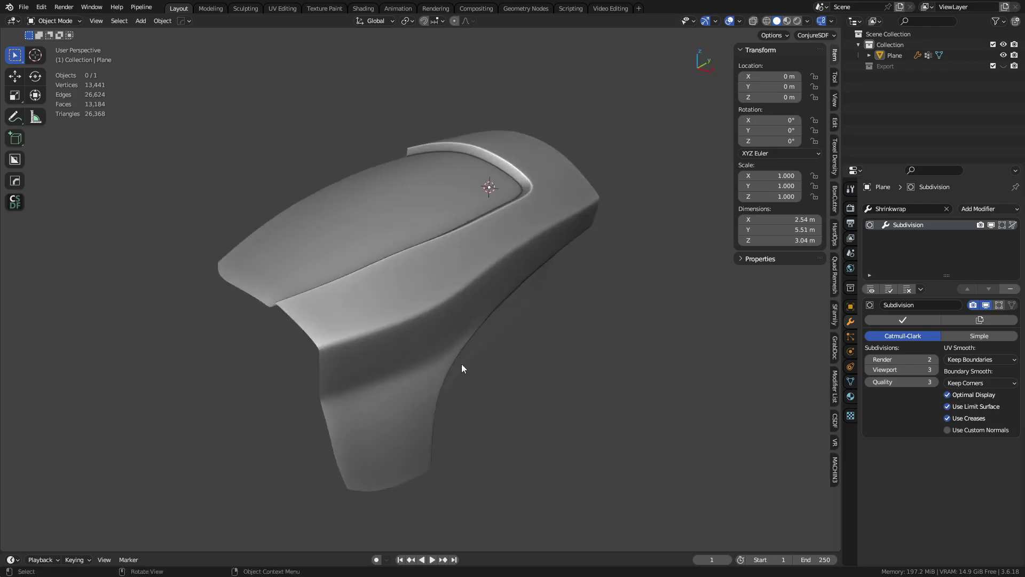
In Edit Mode, select the row of side panel faces between the crease bevel and the knife cut, from the corner to the positive Y end.
left_click(430, 332)
key("Tab")
middle_click_drag(556, 322, 327, 317)
key("3")
left_click(320, 325)
left_click(574, 307, "ctrl")
scroll(312, 321, "up", 3)
key("2")
middle_click_drag(435, 304, 545, 372)
scroll(455, 338, "up", 1)
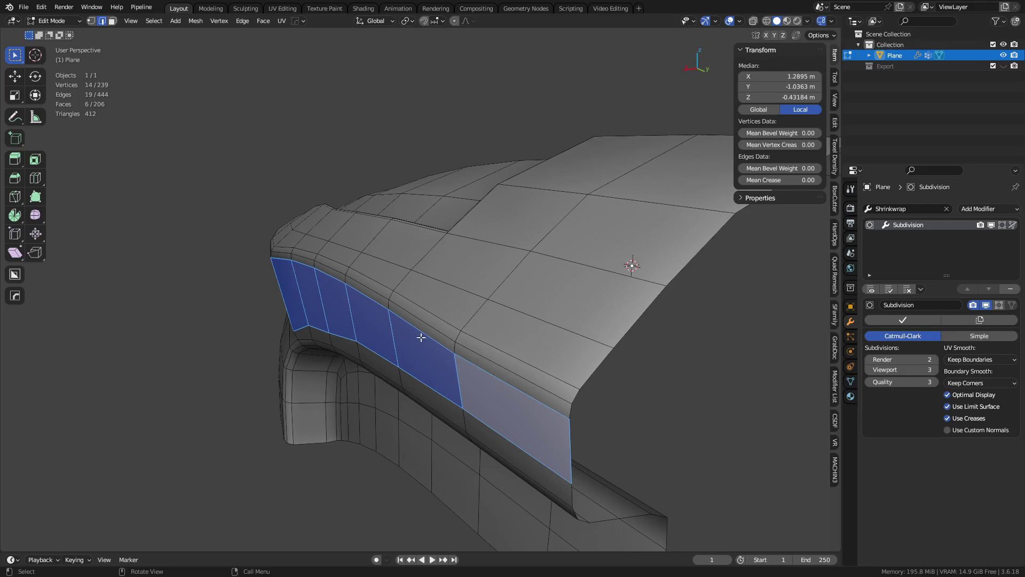
Try merging the selected side faces into a single face and moving it, and undo the merge.
key("f")
middle_click_drag(491, 381, 531, 329)
key("g")
key("Escape")
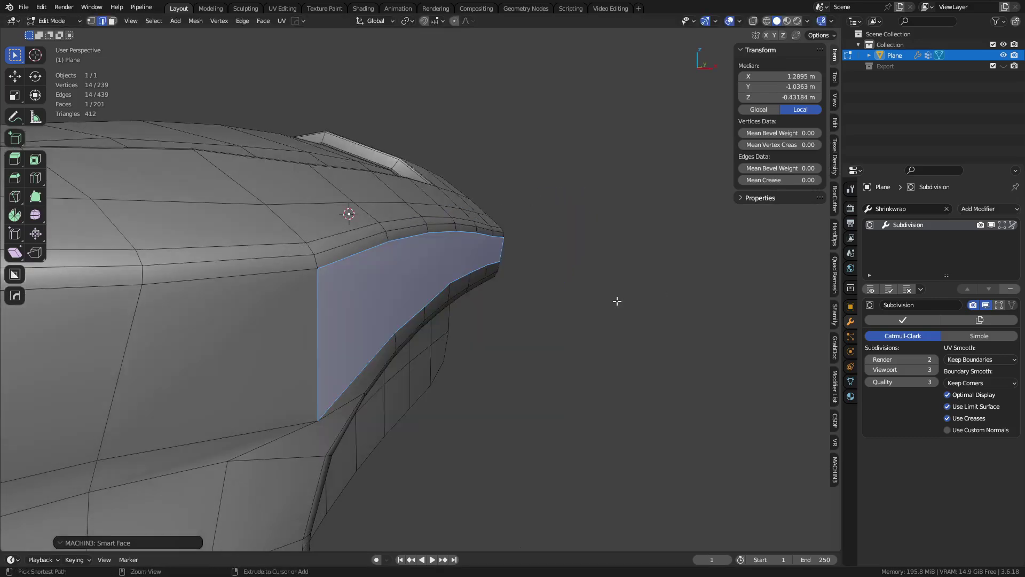
key("ctrl+z")
Select the six side panel faces from the corner to the far end and extract a copy as a separate object with Smart Face.
left_click(350, 309)
left_click(494, 253, "ctrl")
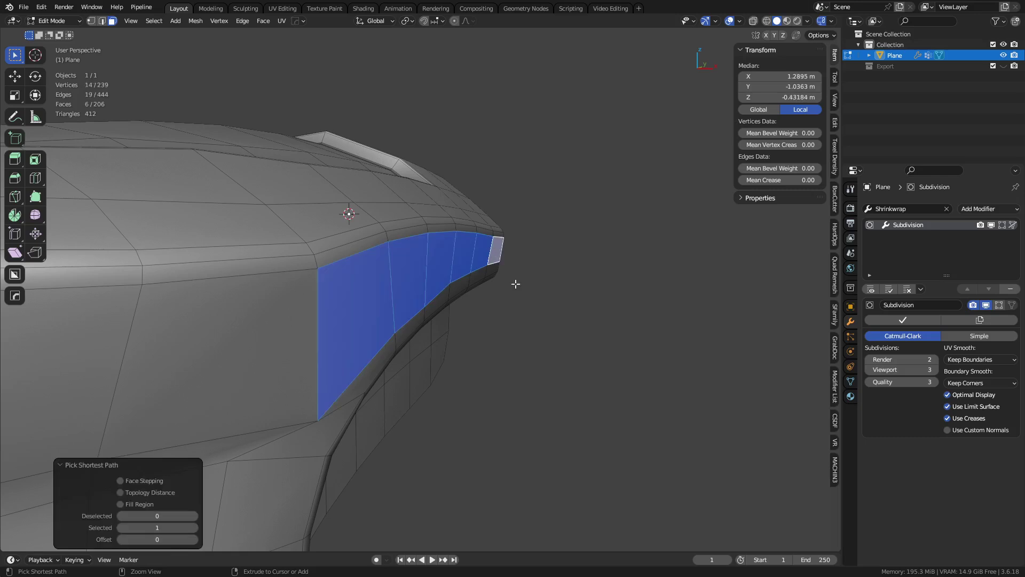
key("f")
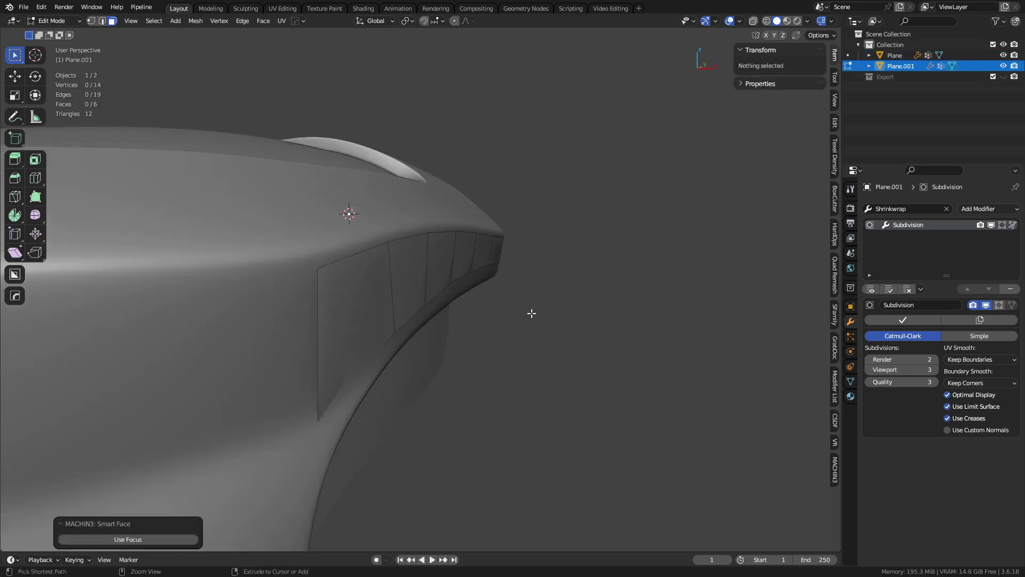
Dissolve every other cross edge on the extracted side strip, reducing it to three faces.
middle_click_drag(531, 311, 377, 335)
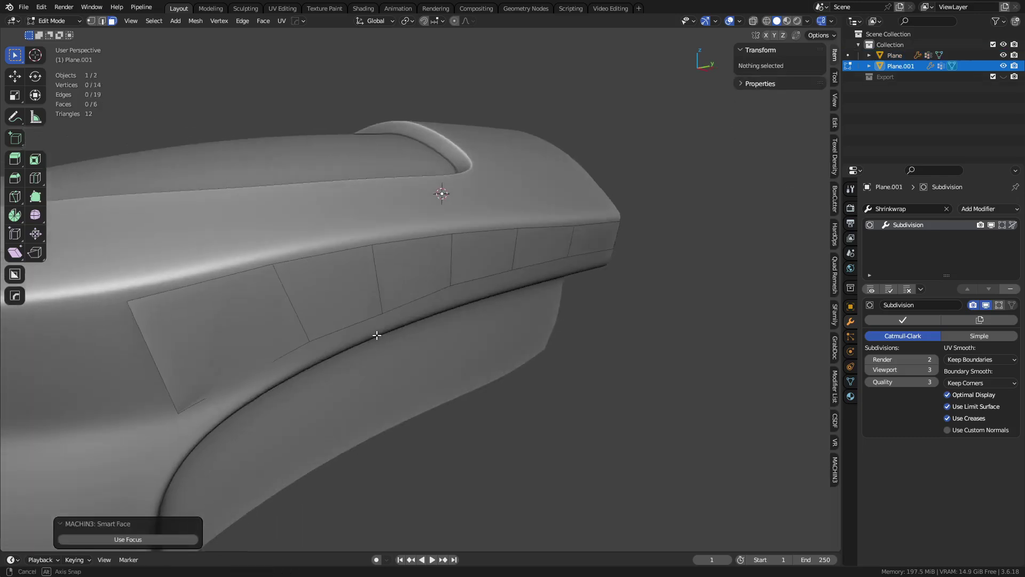
left_click(320, 288)
left_click(431, 256, "shift")
left_click(515, 251, "shift")
key("2")
left_click(306, 301)
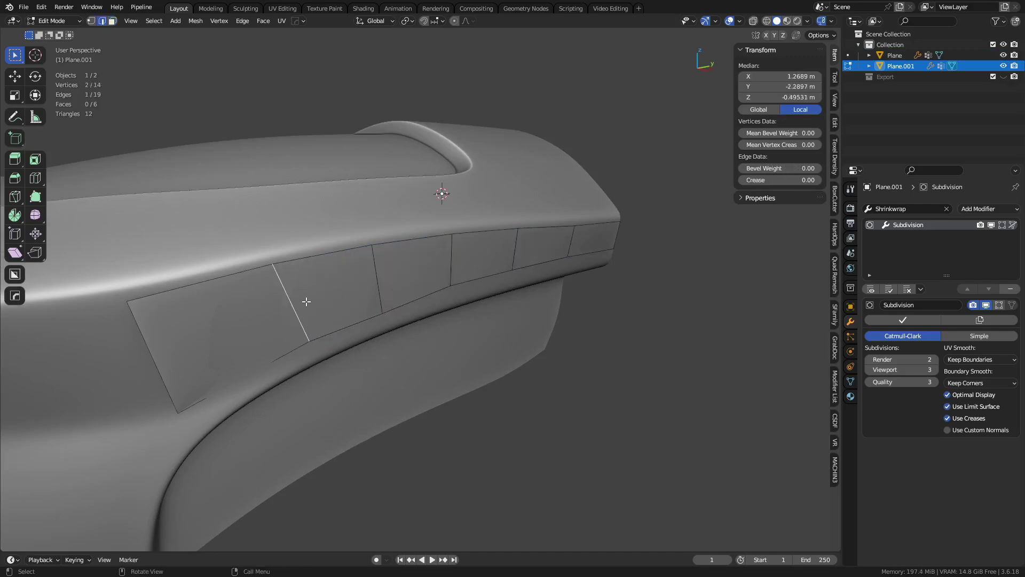
key("ctrl+x")
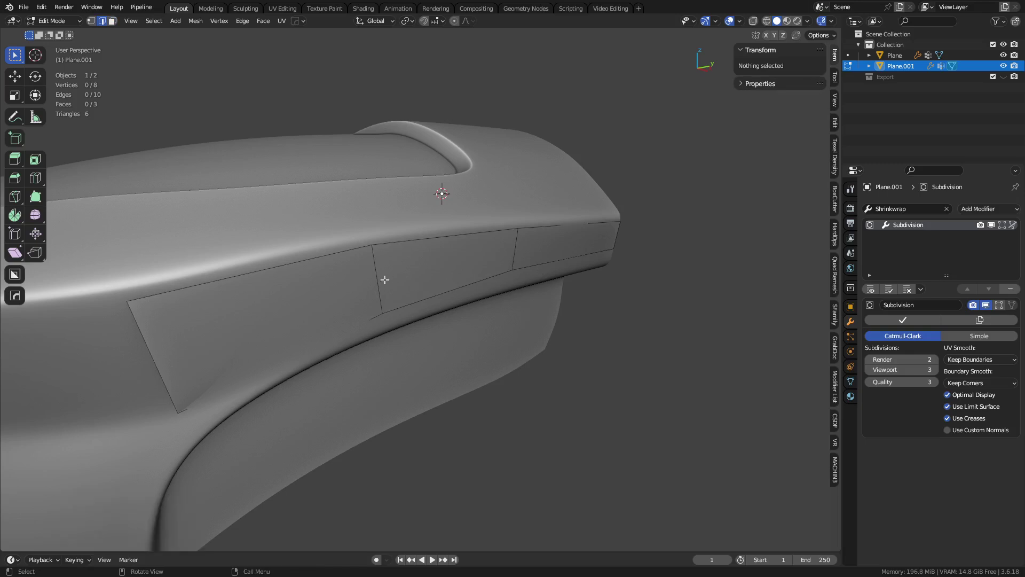
Select the strip's two remaining inner cross edges and move them outward about 0.16 m along X.
left_click(379, 280)
left_click(515, 250, "shift")
middle_click_drag(451, 283, 499, 360)
key("g")
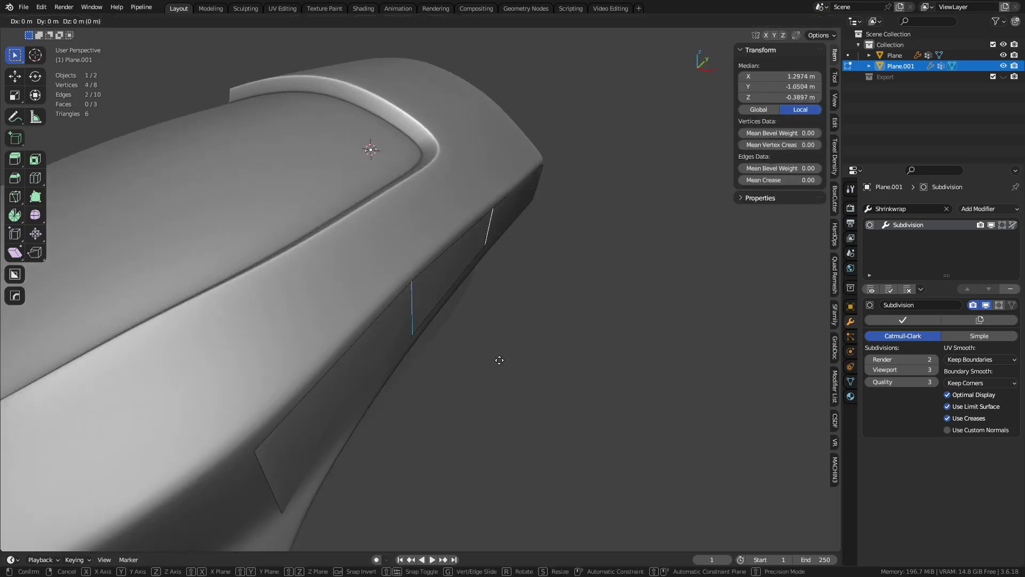
key("x")
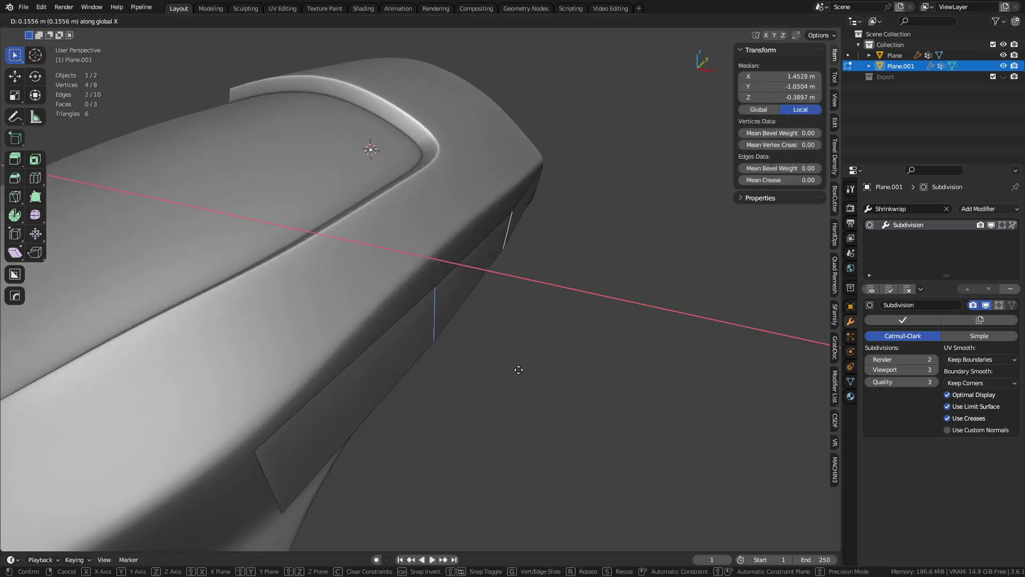
left_click(522, 370)
Move the inner cross edge nearest the strip's far end farther out along X and set the strip's Subdivision viewport level to 2.
left_click(510, 228)
key("g")
key("x")
left_click(547, 247)
key("Tab")
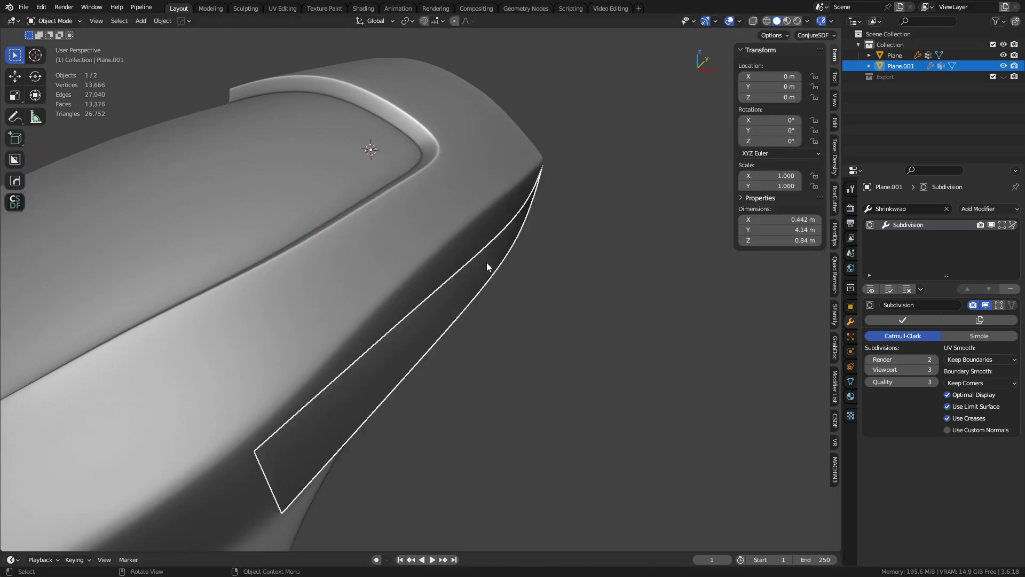
key("ctrl+2")
Enter Edit Mode on the body and select its six side panel faces between the corner and the far end.
middle_click_drag(550, 334, 259, 291)
left_click(422, 273)
key("Tab")
left_click(449, 347)
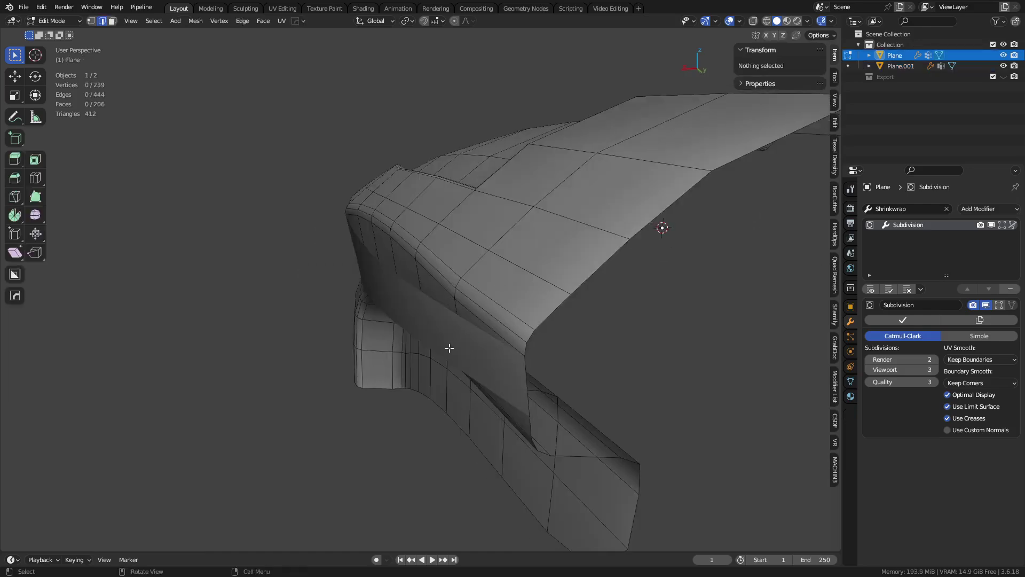
middle_click_drag(449, 348, 584, 297)
left_click(588, 299)
middle_click_drag(481, 305, 313, 219)
left_click(296, 273, "ctrl")
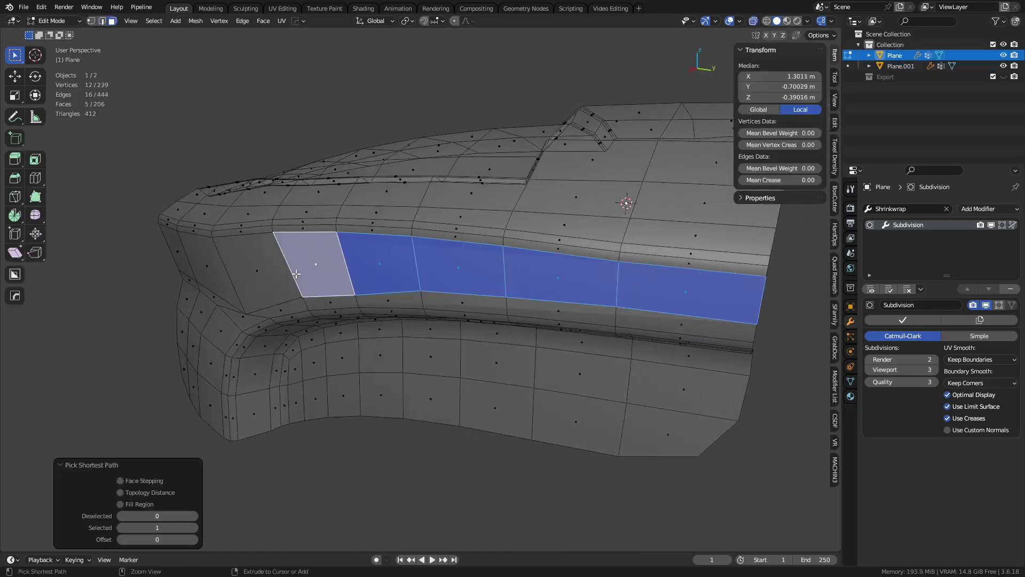
key("alt+z")
middle_click_drag(466, 307, 345, 304)
left_click(198, 303, "shift")
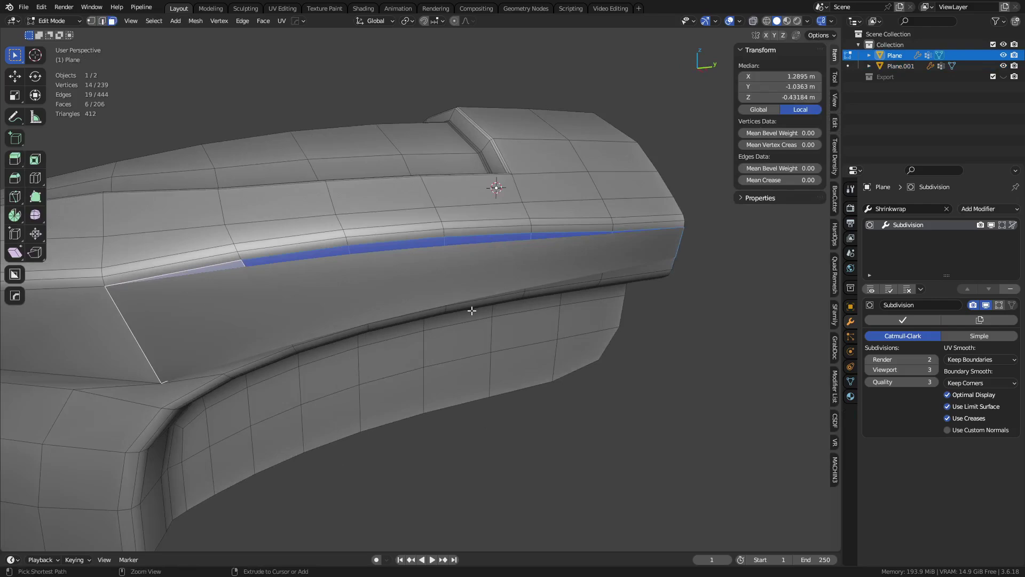
Select the whole body mesh and remove its vertices from all vertex groups.
key("ctrl+g")
key("a")
key("ctrl+g")
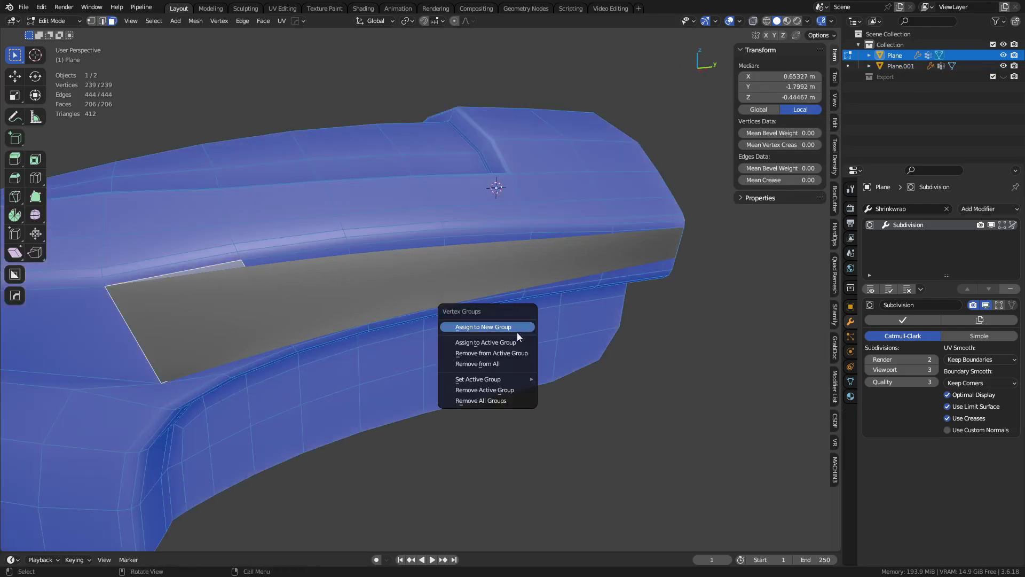
left_click(506, 365)
Reselect the six side panel faces, assign them to a new vertex group, and return to Object Mode.
left_click(193, 320)
left_click(645, 245, "ctrl")
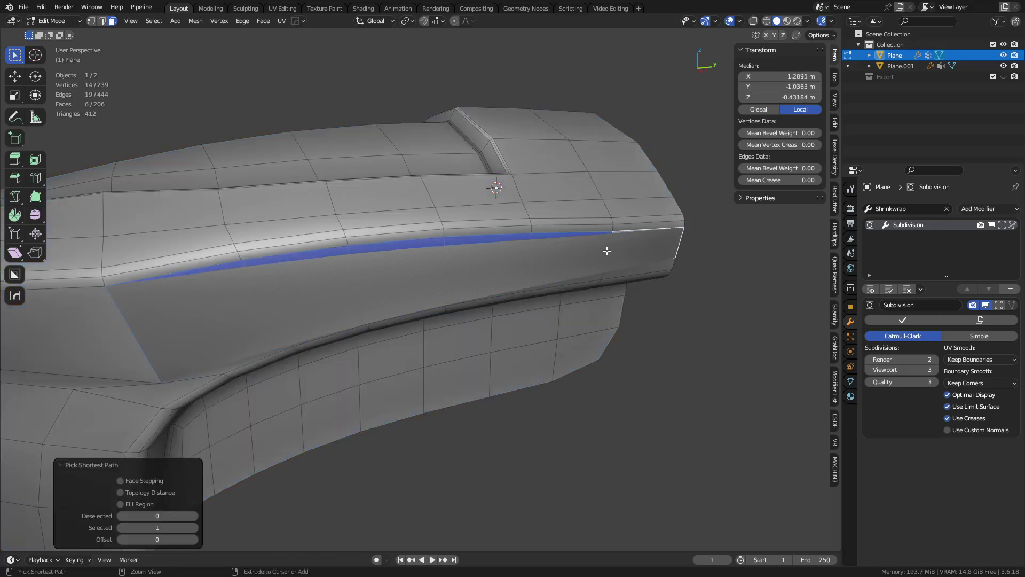
key("ctrl+g")
left_click(590, 230)
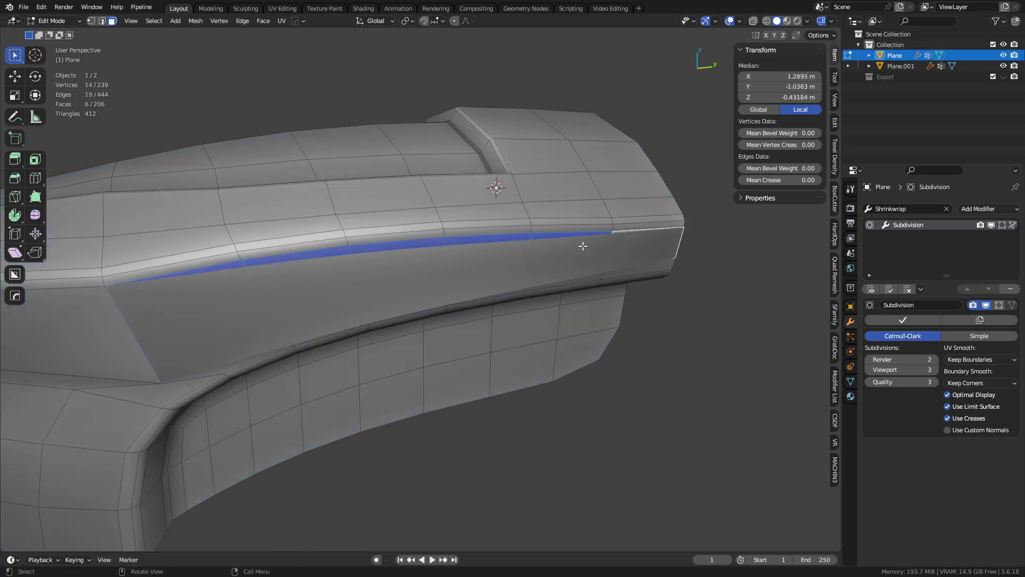
key("ctrl+Tab")
key("Escape")
left_click(371, 258)
key("ctrl+Tab")
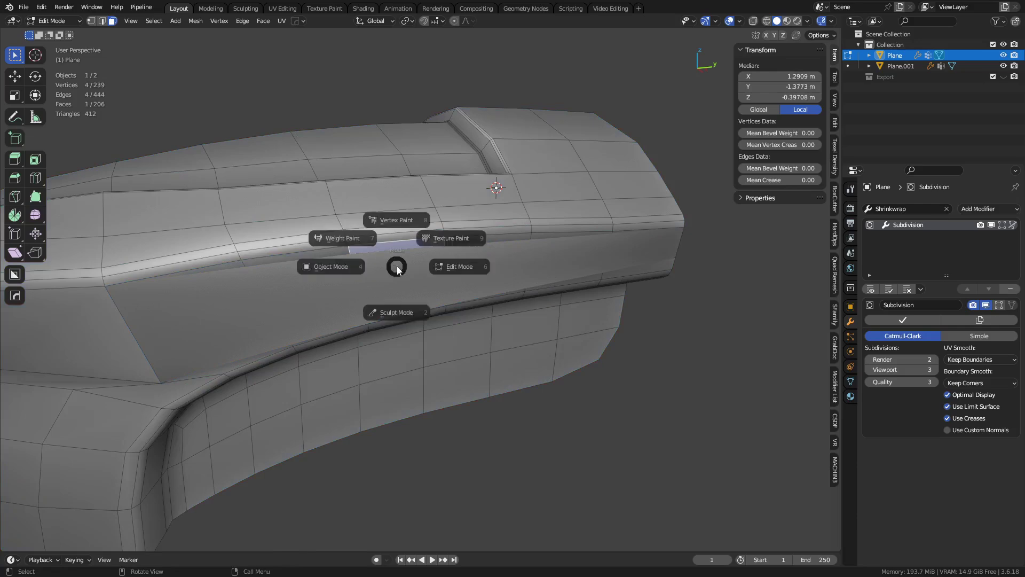
left_click(338, 263)
Add a Shrinkwrap modifier to the body with Plane.001 as its target and Group as its vertex group.
left_click(902, 212)
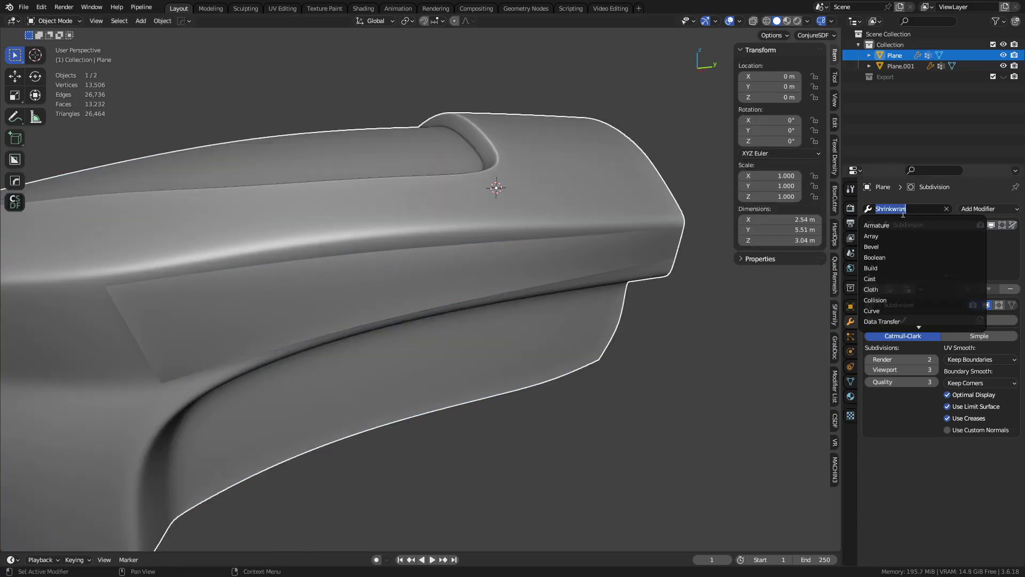
type("shr")
left_click(903, 221)
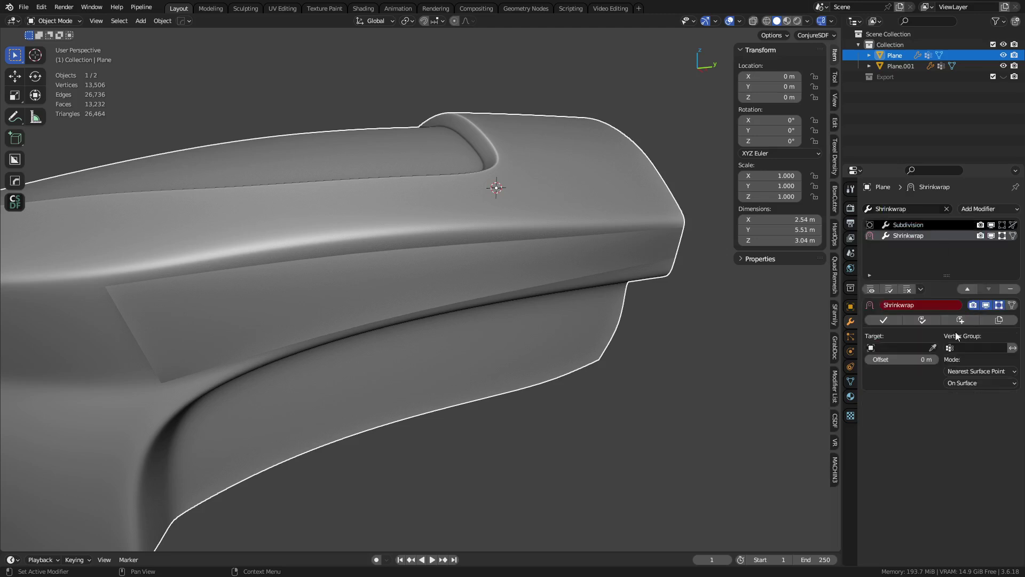
left_click(472, 268)
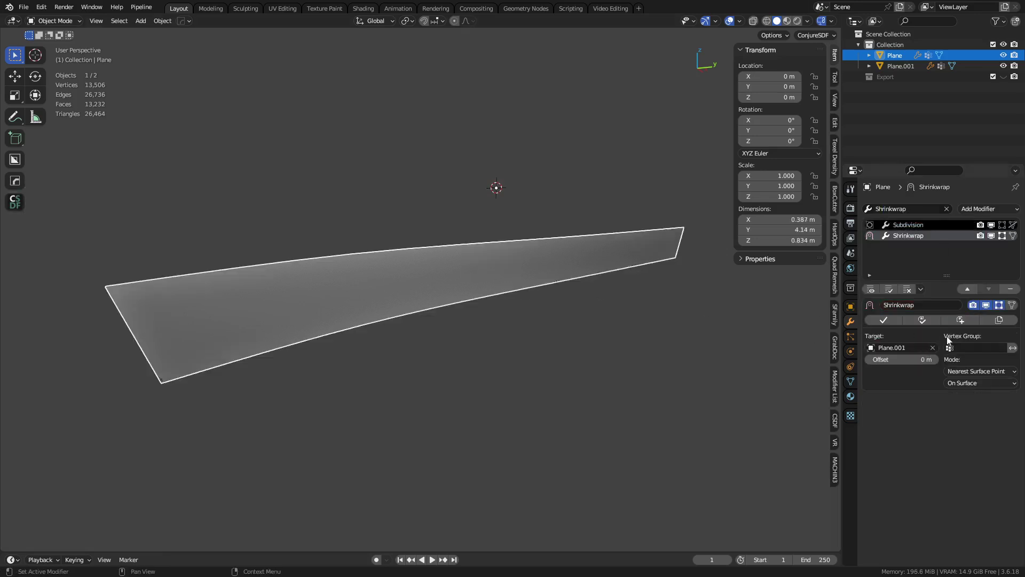
left_click(968, 347)
left_click(969, 363)
Select the separate side strip and set it to wire shading with HardOps.
middle_click_drag(458, 266, 492, 295)
left_click(442, 297)
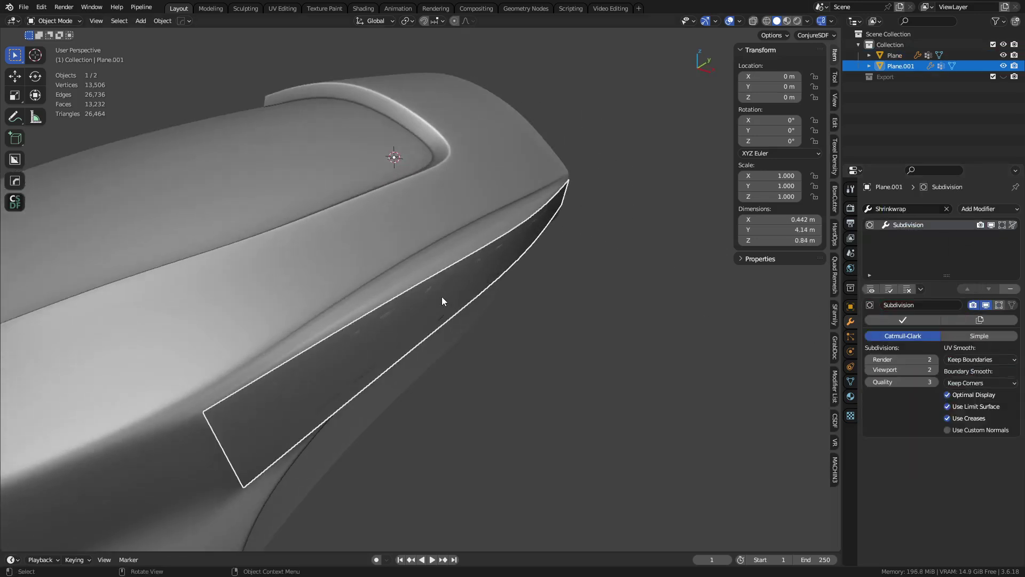
key("q")
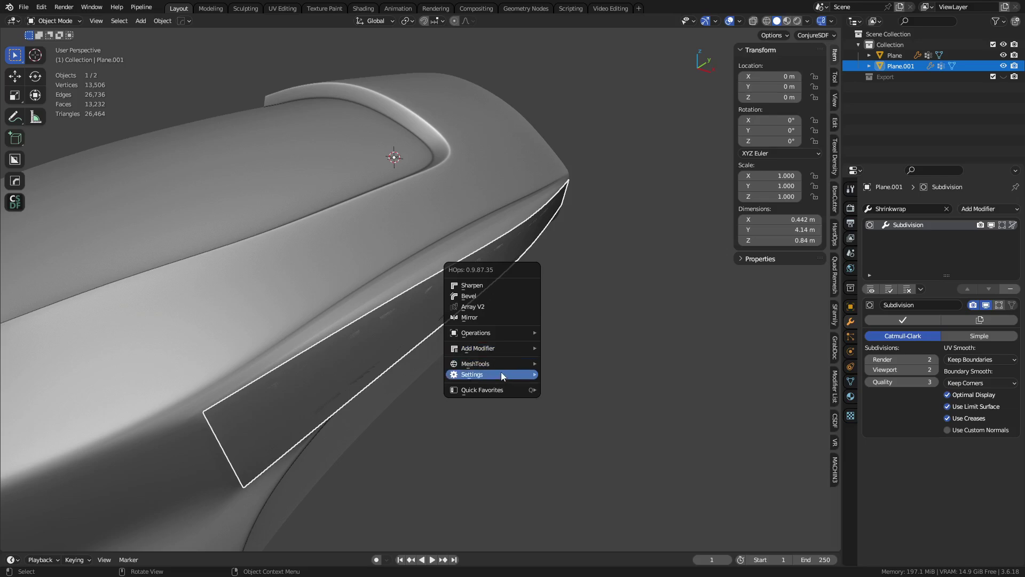
mouse_move(501, 373)
left_click(588, 392)
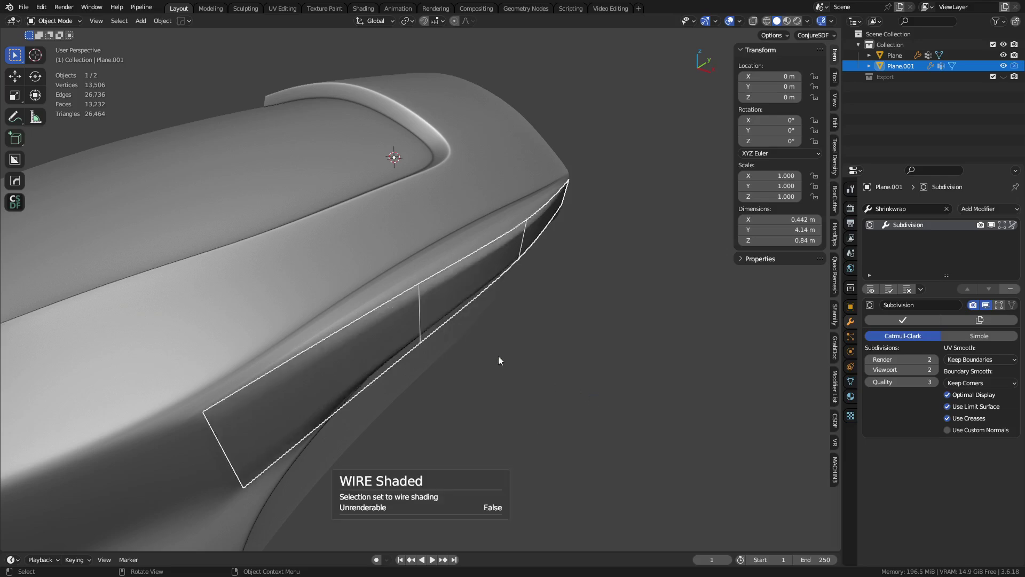
In the body's Edit Mode, dissolve the middle and upper edge loops of the side crease bevel and return to Object Mode.
left_click(405, 274)
mouse_move(405, 273)
middle_mouse_down()
mouse_move(432, 268)
mouse_move(260, 247)
mouse_move(512, 282)
mouse_move(700, 259)
mouse_move(462, 287)
mouse_move(546, 291)
mouse_move(361, 360)
mouse_move(368, 332)
middle_mouse_up()
key("ctrl+Tab")
left_click(501, 256)
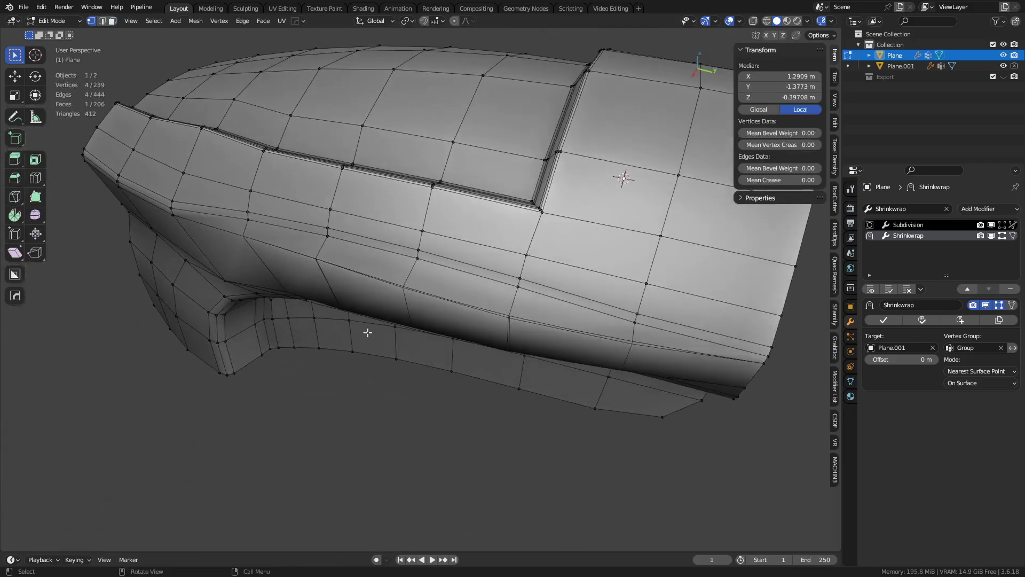
key("2")
middle_click_drag(441, 316, 468, 287)
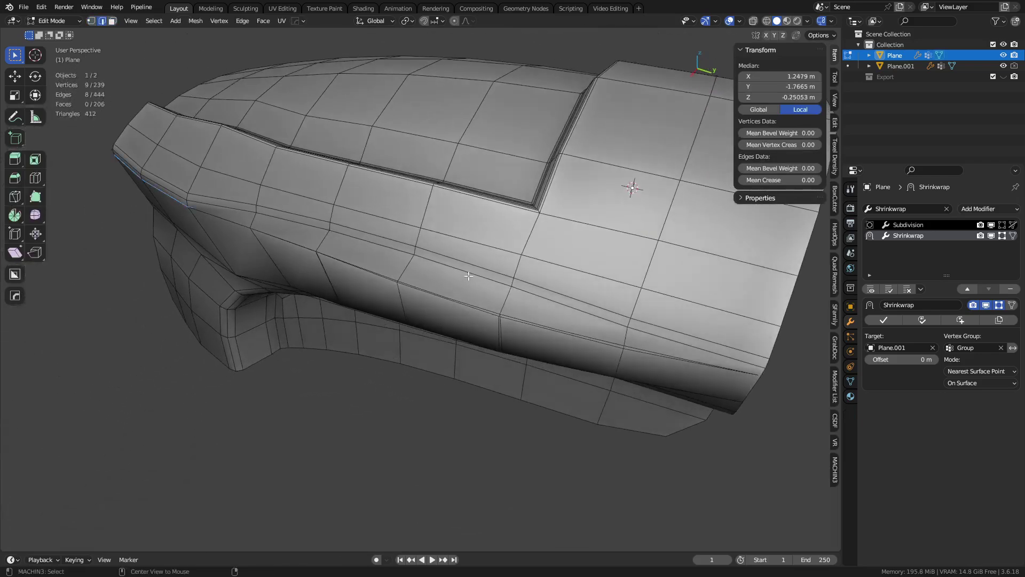
left_click(468, 275, "alt")
key("ctrl+x")
middle_click_drag(567, 183, 424, 243)
left_click(455, 261, "alt")
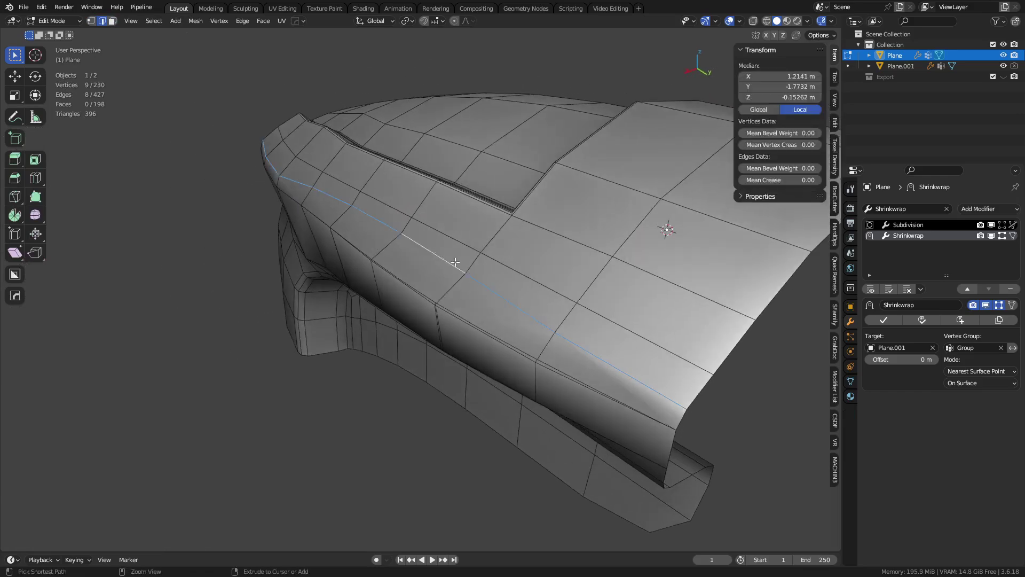
key("ctrl+x")
key("ctrl+Tab")
left_click(364, 249)
Try applying the body's Shrinkwrap modifier, undo it, and move Shrinkwrap above Subdivision in the modifier stack.
middle_click_drag(358, 256, 483, 300)
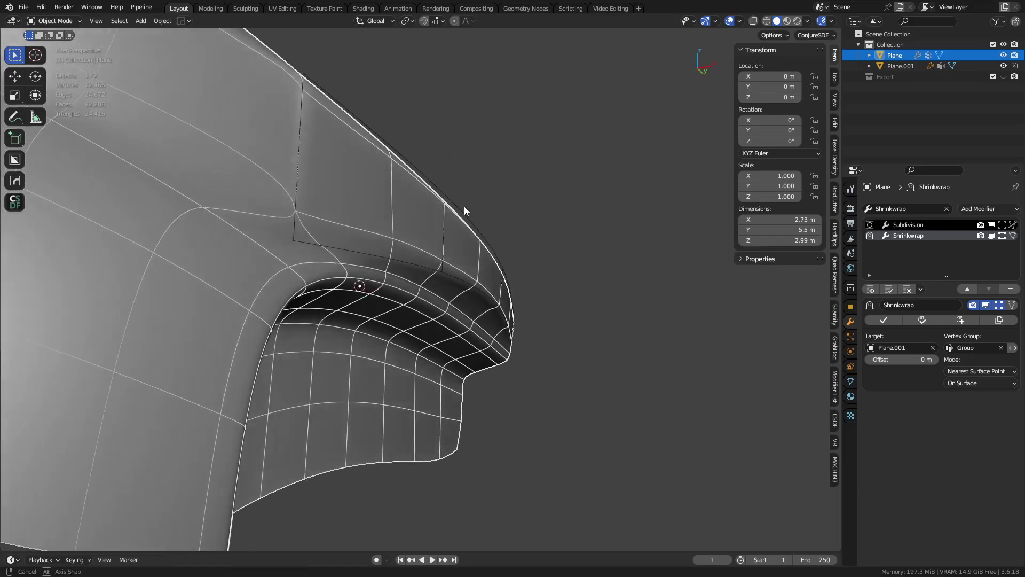
left_click(400, 312)
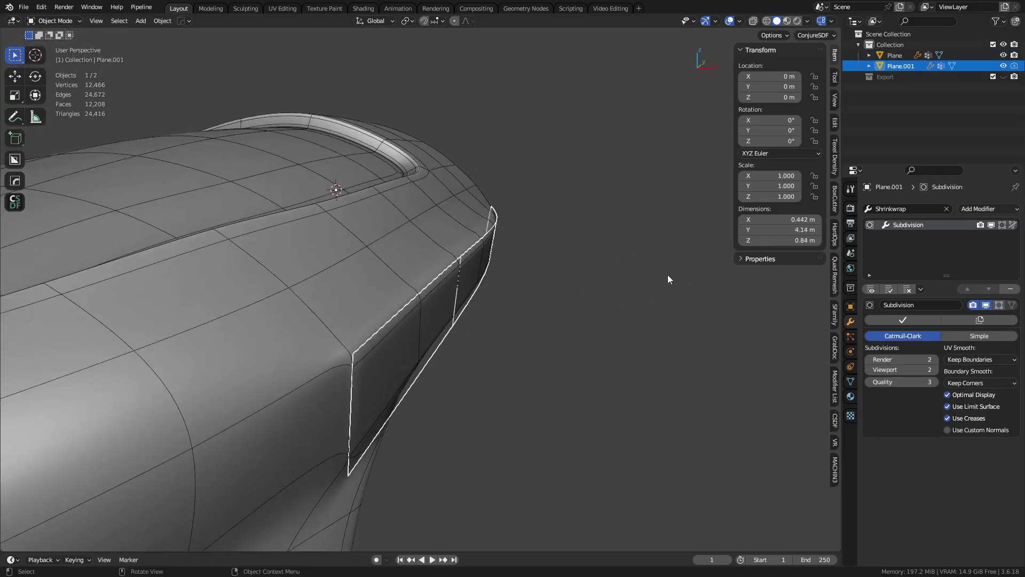
left_click(386, 267)
left_click(925, 228)
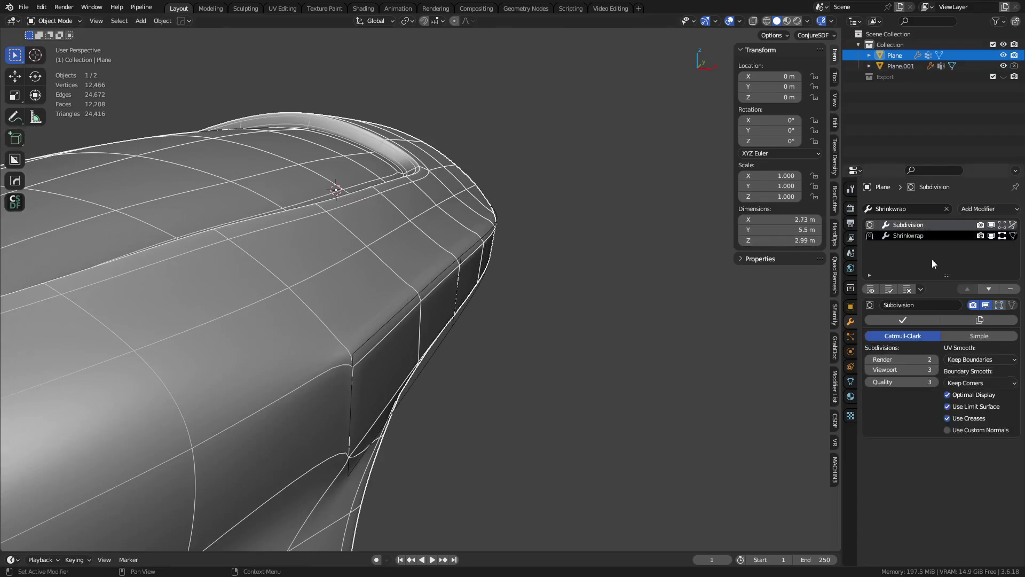
left_click(925, 236)
left_click(889, 319)
key("ctrl+z")
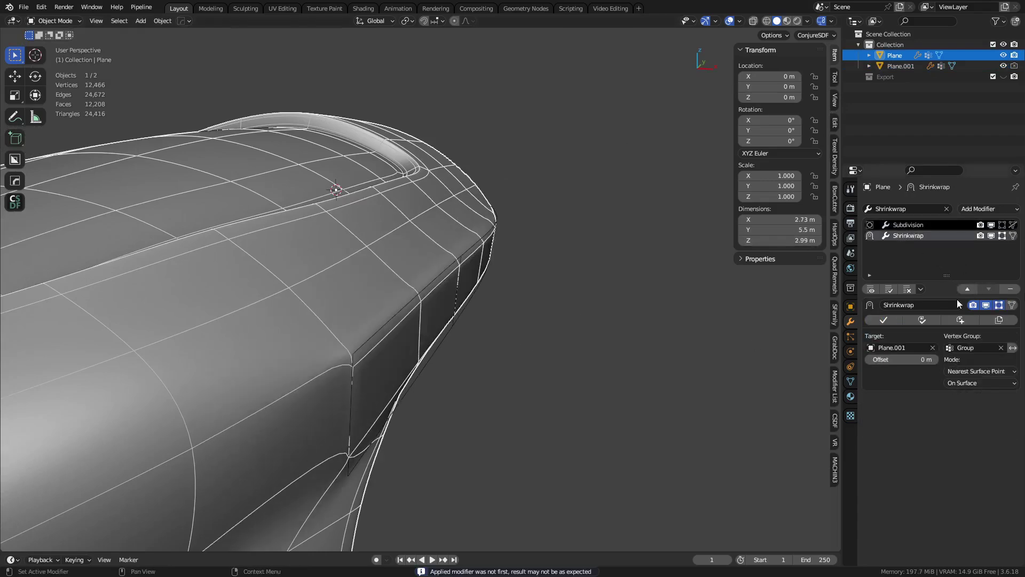
left_click(967, 289)
middle_click_drag(664, 347, 408, 296)
Undo the modifier reordering and both edge loop dissolves on the body.
key("ctrl+z")
key("ctrl+z")
key("ctrl+z")
key("ctrl+z")
key("ctrl+z")
key("ctrl+z")
key("ctrl+z")
key("ctrl+z")
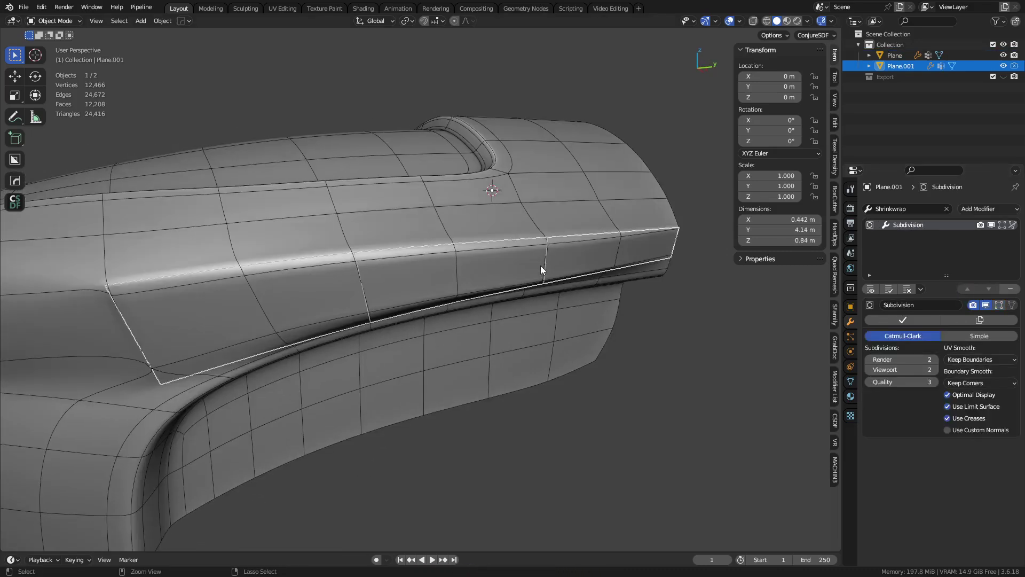
key("ctrl+z")
Return the body to Object Mode and move its Shrinkwrap modifier above Subdivision.
middle_click_drag(515, 266, 538, 290)
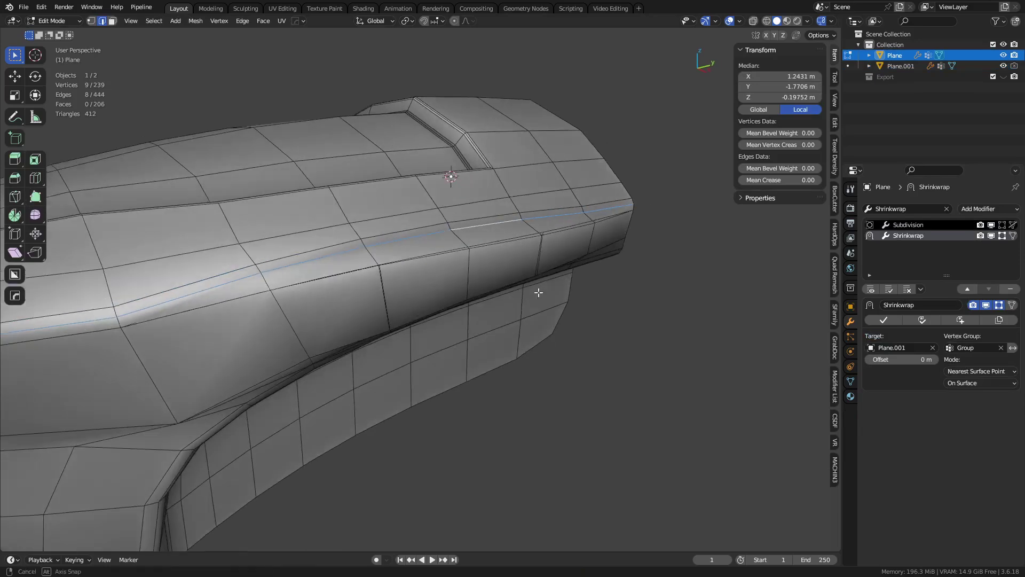
left_click(485, 202)
key("ctrl+Tab")
left_click(517, 210)
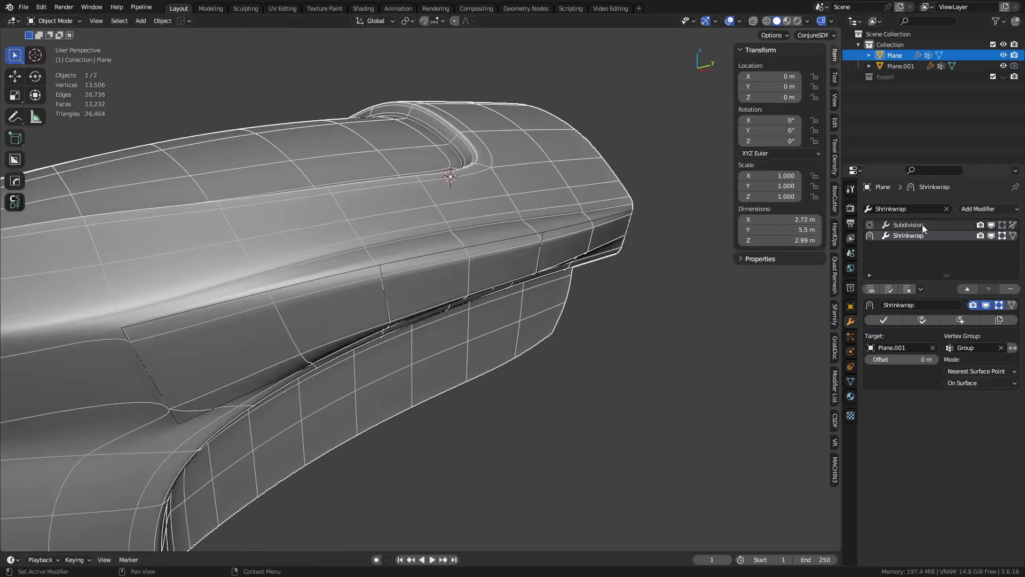
left_click(969, 289)
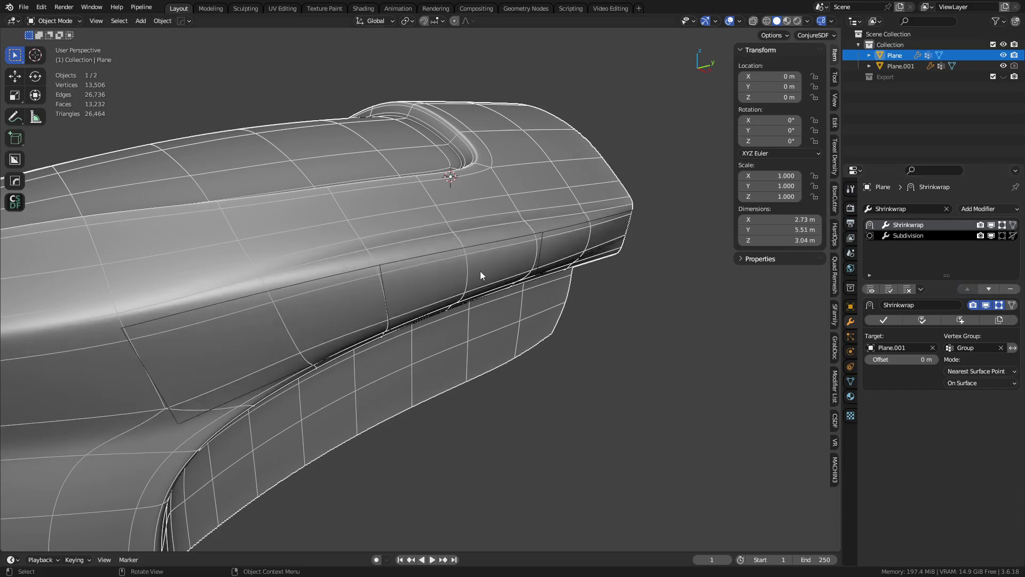
In Edit Mode, dissolve the middle edge loop of the body's side crease bevel and examine the result in Object Mode.
middle_click_drag(434, 283, 479, 287)
key("ctrl+Tab")
left_click(499, 282)
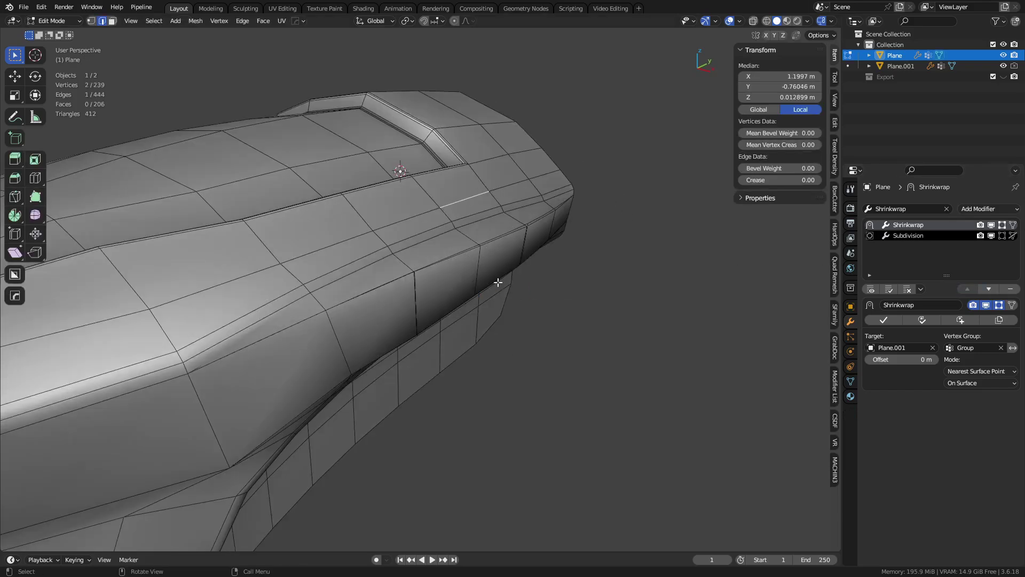
left_click(397, 235, "alt")
left_click(412, 244, "alt")
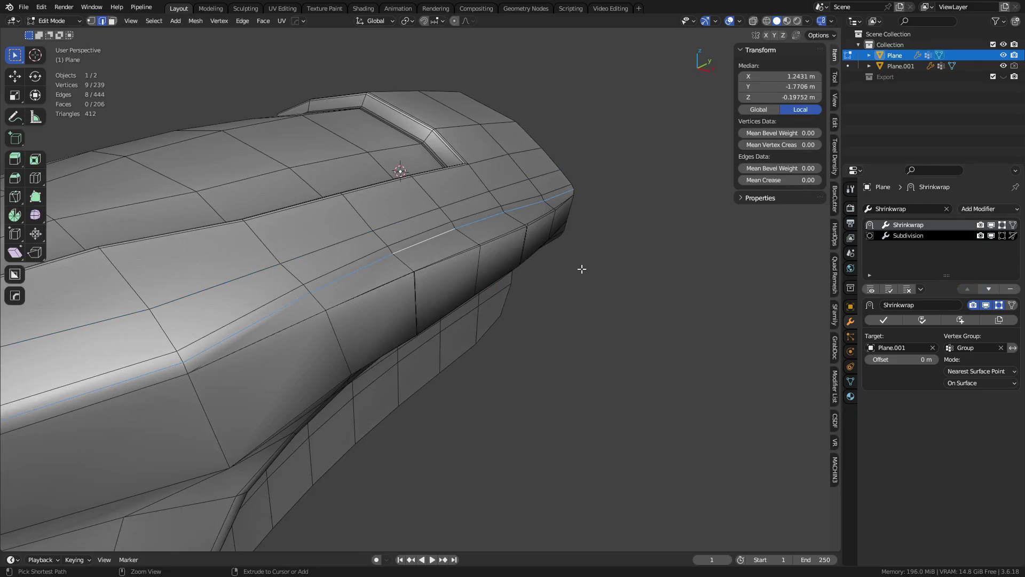
key("ctrl+x")
key("ctrl+Tab")
left_click(501, 277)
middle_click_drag(751, 285, 402, 281)
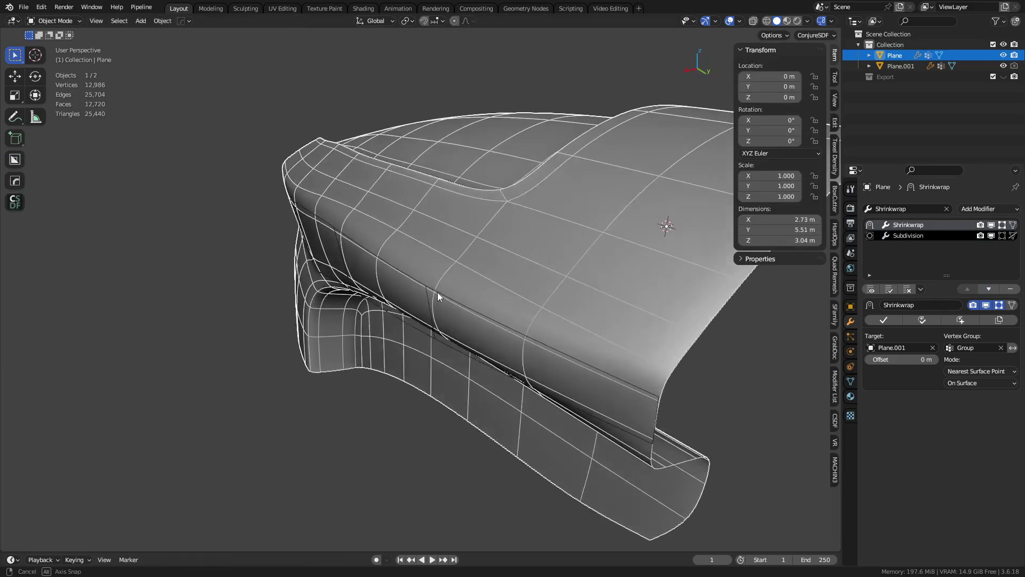
Try dissolving another edge loop beside the body's side crease and check the shape in Object Mode.
key("Tab")
left_click(433, 256, "alt")
key("ctrl+x")
key("ctrl+Tab")
left_click(452, 267)
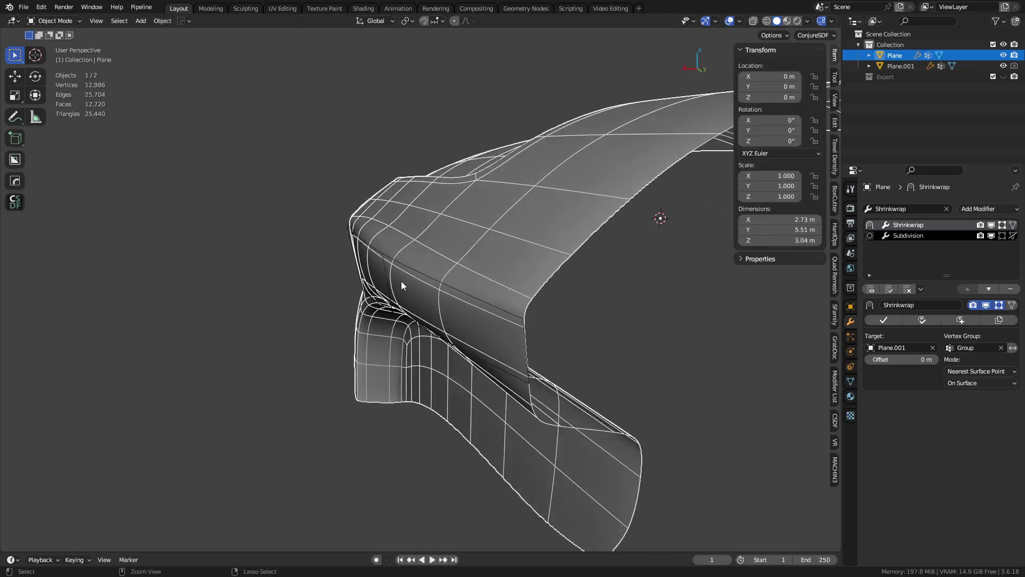
Try selecting the edge and face loops along the side crease in Edit Mode, and return to Object Mode.
key("Tab")
left_click(453, 279, "alt")
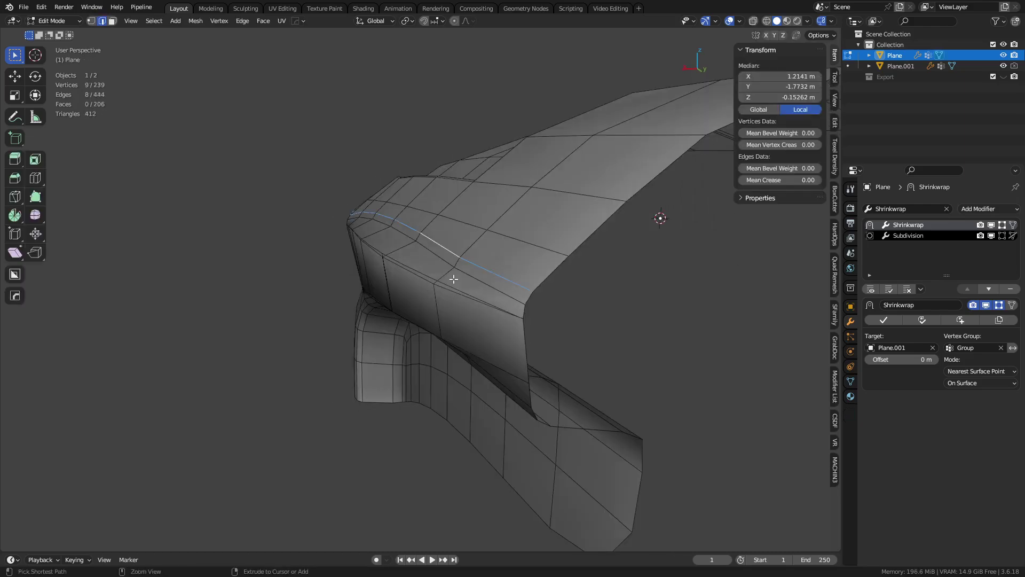
key("ctrl+Tab")
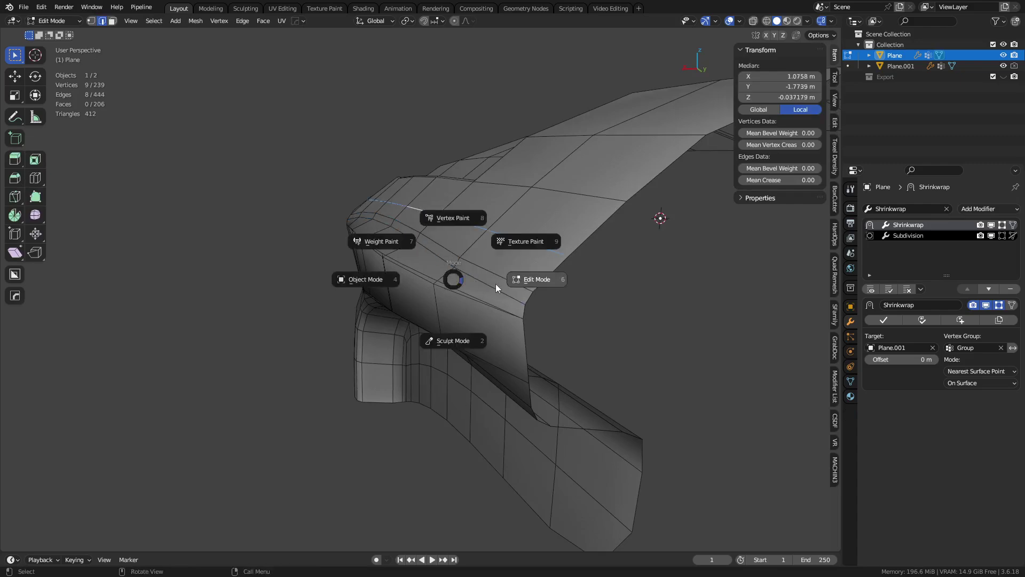
left_click(496, 283)
key("3")
left_click(447, 277, "alt")
key("Tab")
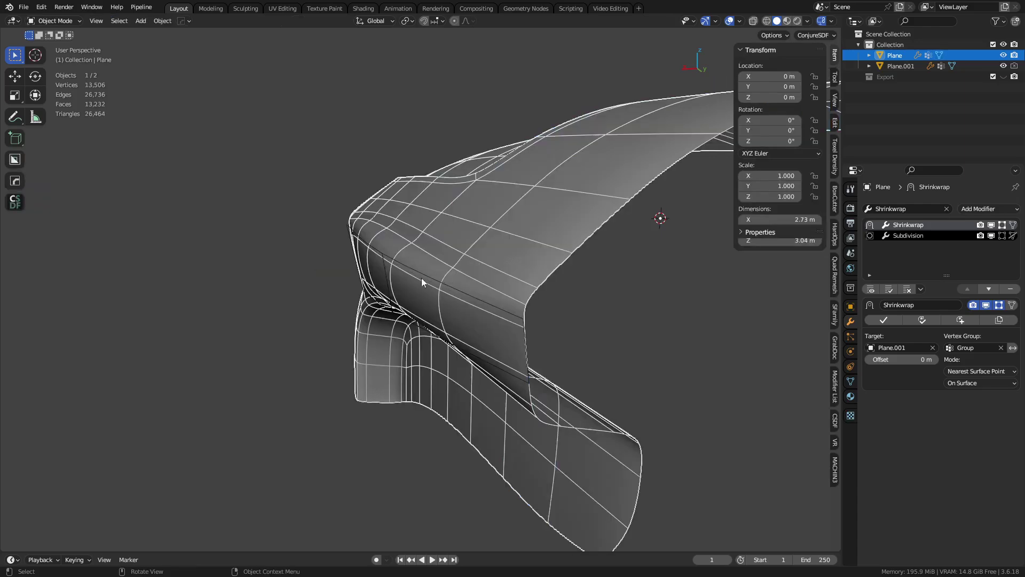
Disable the Shrinkwrap modifier's display in Edit Mode while selecting faces along the body's side crease.
key("Tab")
left_click(456, 260, "alt")
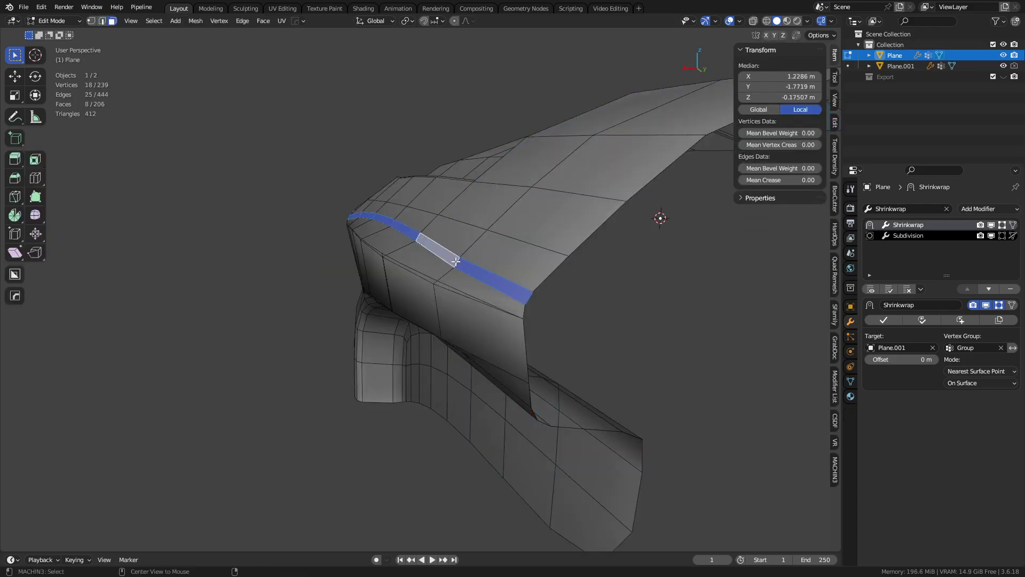
left_click(449, 270, "alt")
left_click(448, 270, "alt")
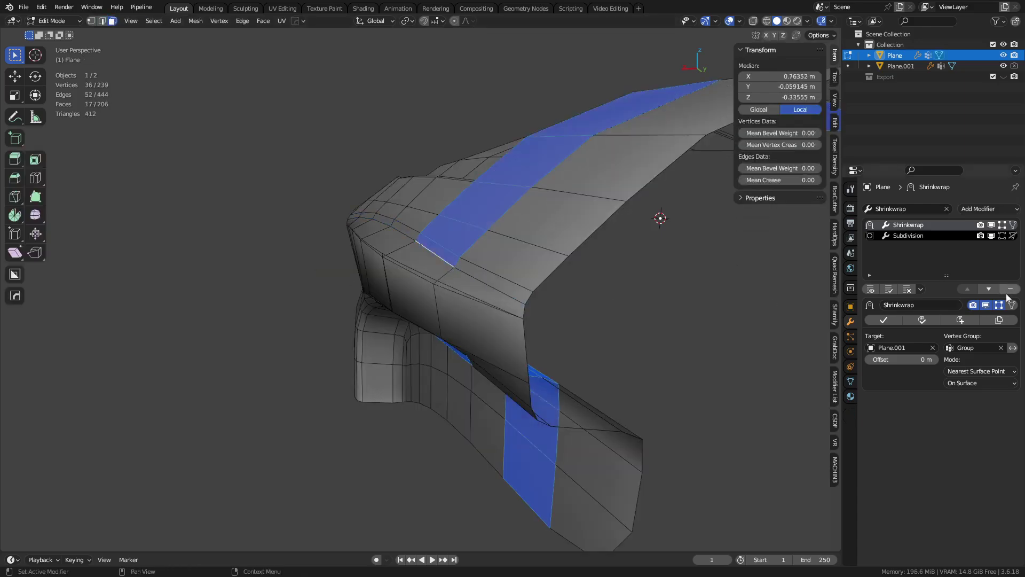
left_click(1001, 305)
Assign the face loop along the side crease to the active vertex group and return to Object Mode.
left_click(458, 274, "alt")
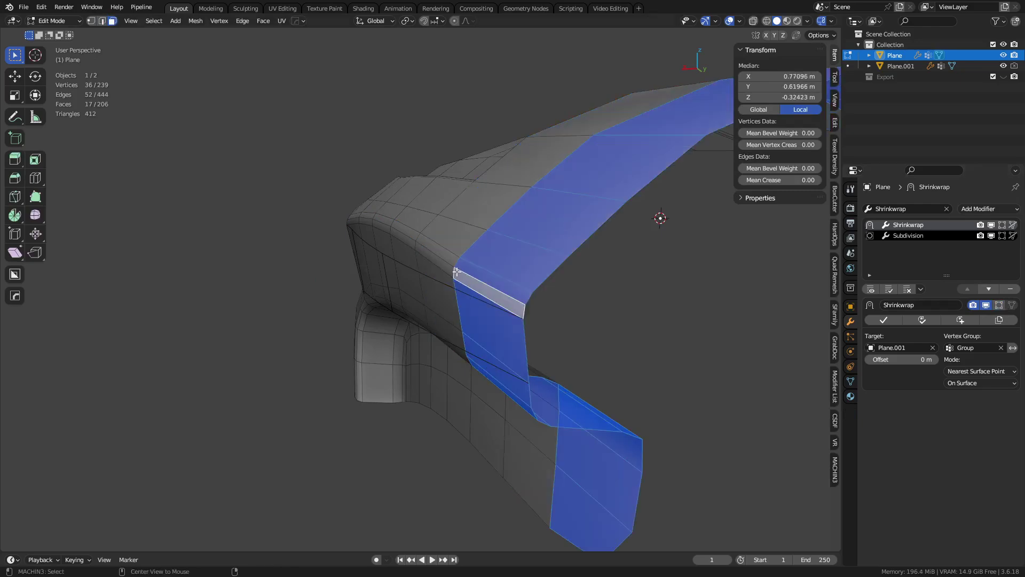
left_click(457, 273, "alt")
key("ctrl+g")
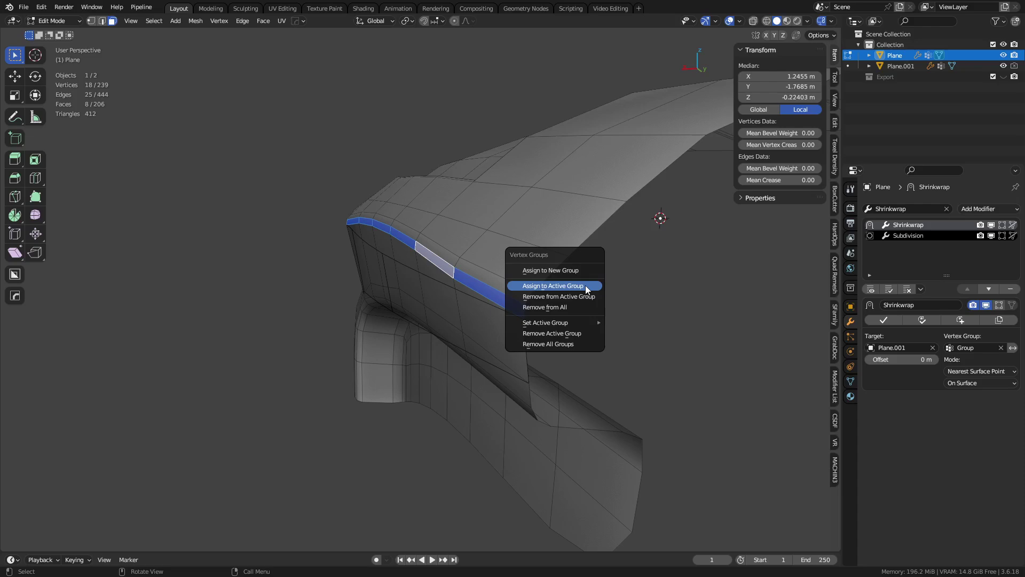
left_click(585, 285)
key("Tab")
In Edit Mode, remove the two front faces of the side crease strip from all vertex groups and return to Object Mode.
middle_click_drag(392, 328, 445, 331)
key("ctrl+Tab")
left_click(448, 332)
left_click(271, 307)
left_click(315, 302, "shift")
key("ctrl+g")
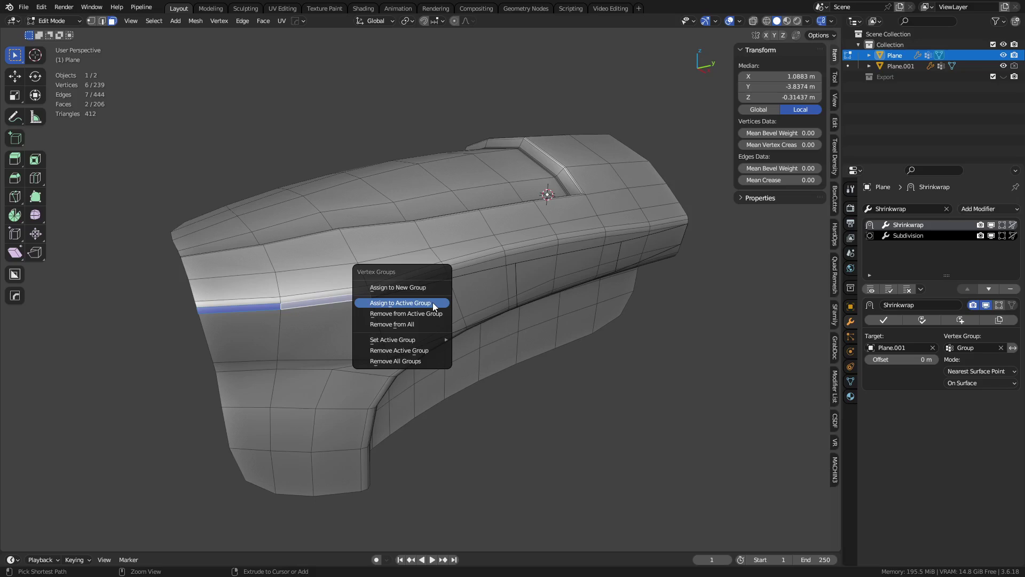
left_click(434, 322)
key("Tab")
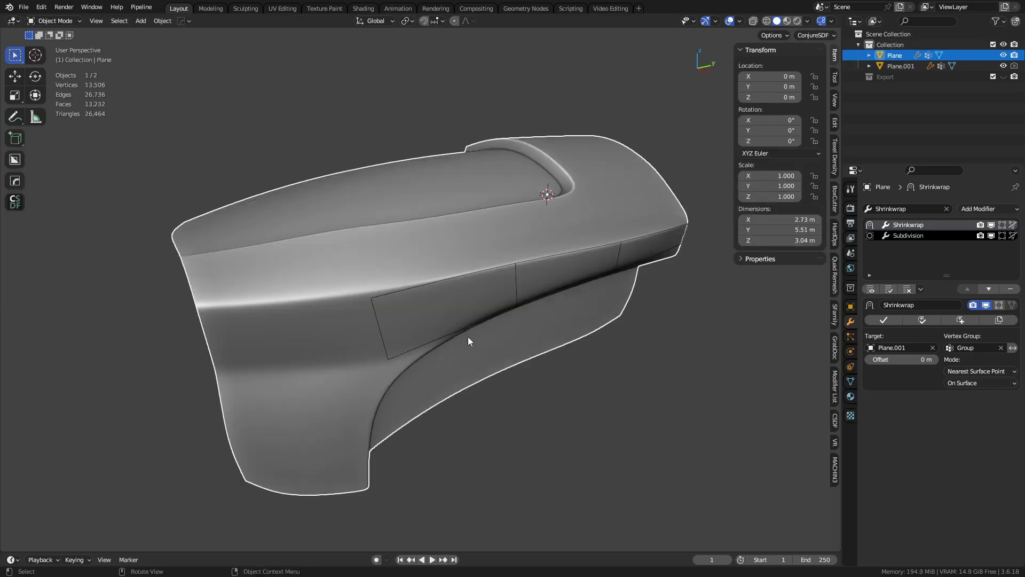
Apply the body's Shrinkwrap modifier, keeping the Subdivision modifier live.
key("alt+a")
middle_click_drag(475, 325, 551, 242)
left_click(551, 242)
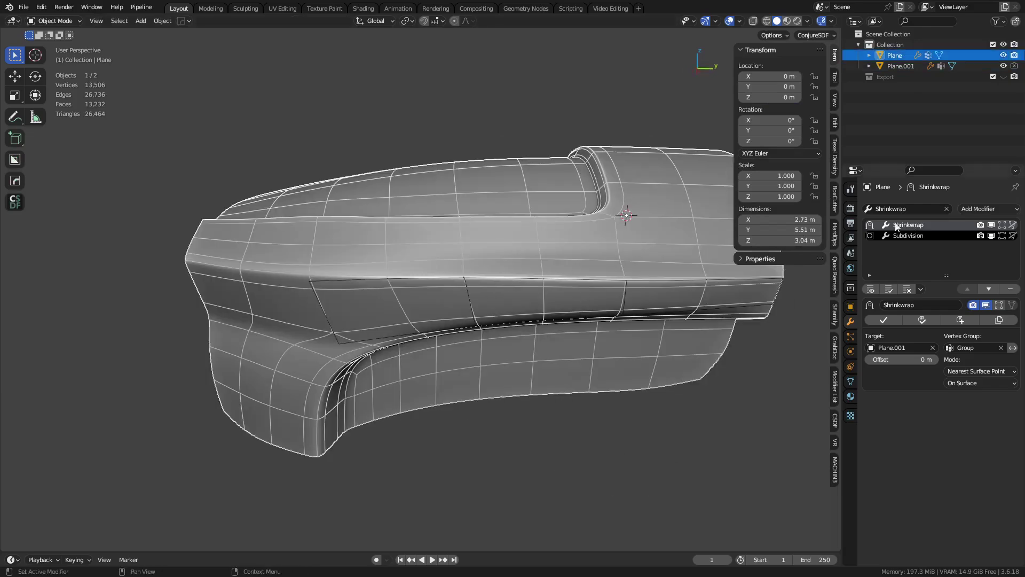
left_click(891, 321)
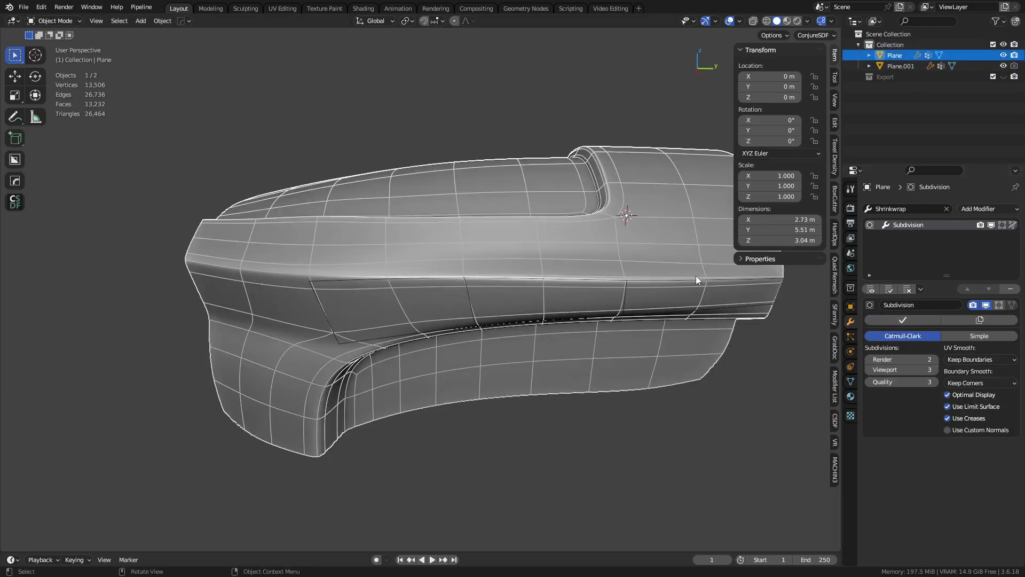
middle_click_drag(682, 283, 516, 313)
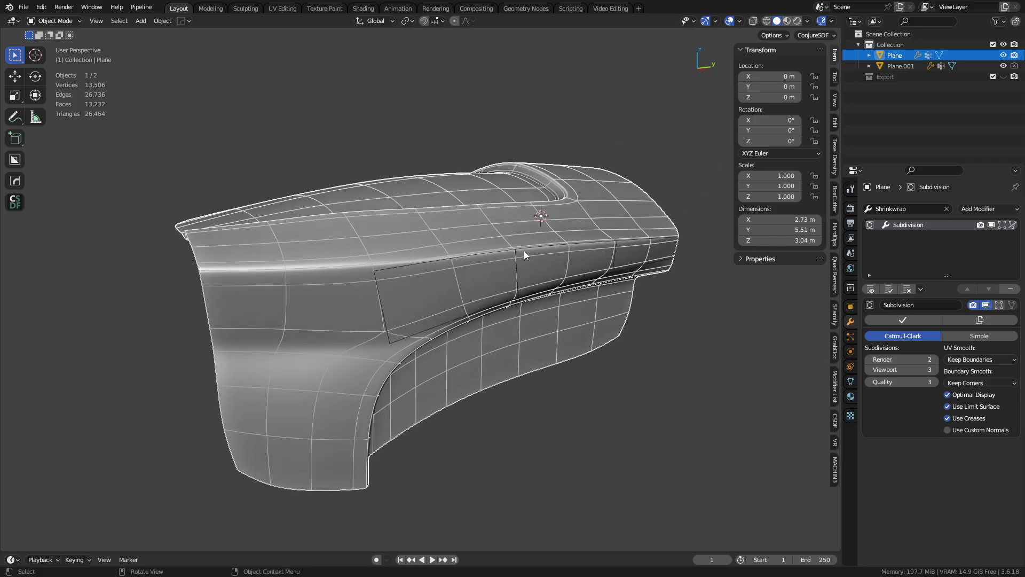
Delete the Plane.001 guide strip and turn off the wireframe overlay.
left_click(376, 275)
key("x")
left_click(427, 275)
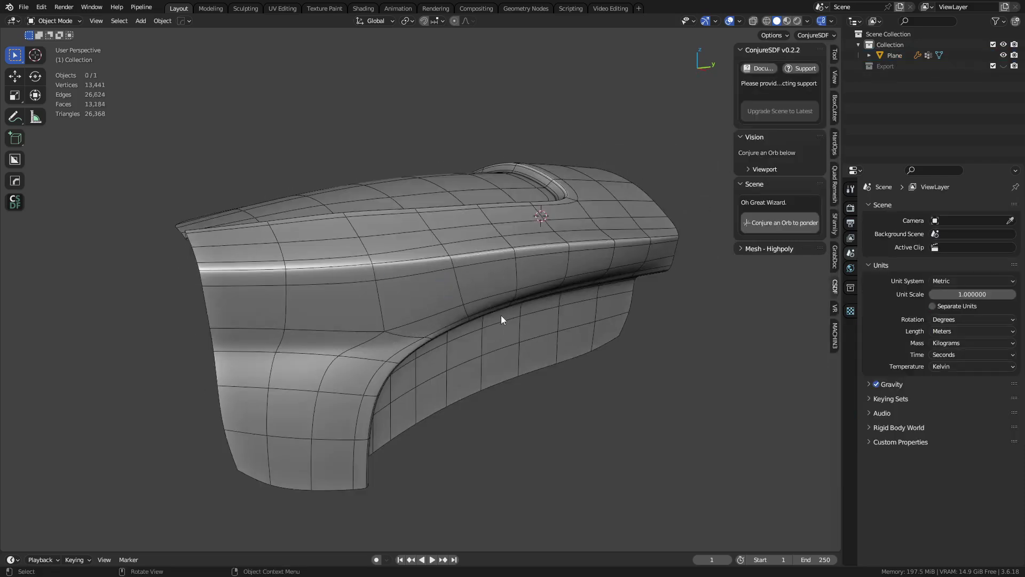
middle_click_drag(501, 315, 547, 326)
key("shift+z")
In the body's Edit Mode, dissolve the two outer edge loops of the side crease bevel.
left_click(477, 247)
key("ctrl+Tab")
left_click(506, 248)
left_click(477, 245, "alt")
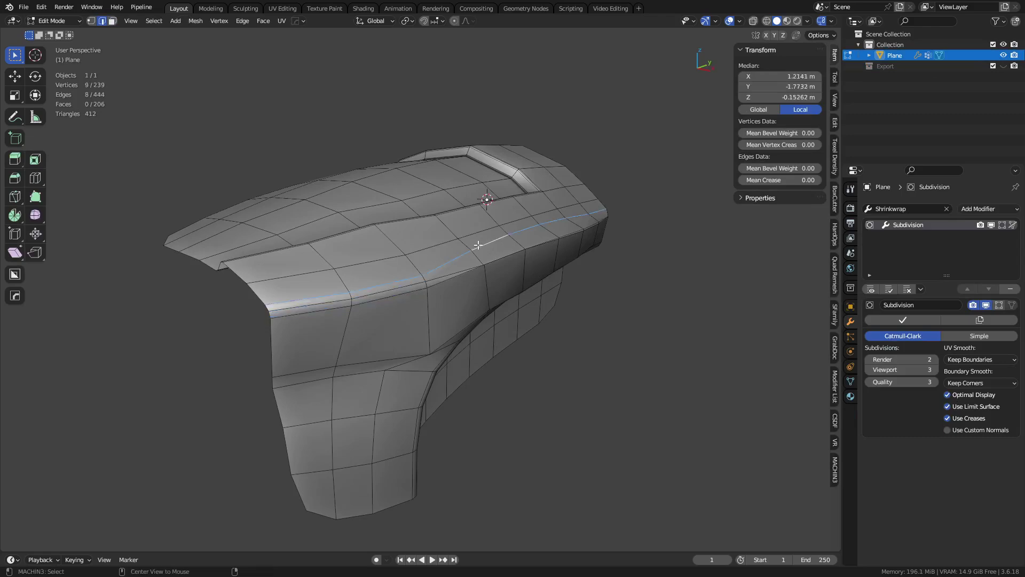
middle_click(503, 255, "alt")
scroll(503, 255, "up", 1, "alt")
left_click(346, 318, "alt")
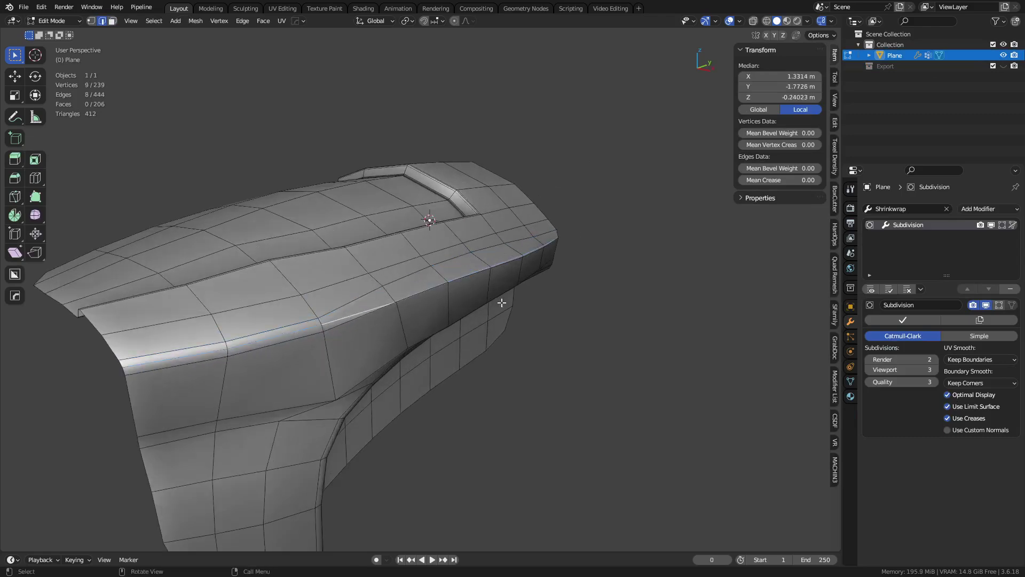
middle_click_drag(534, 296, 466, 295)
key("ctrl+x")
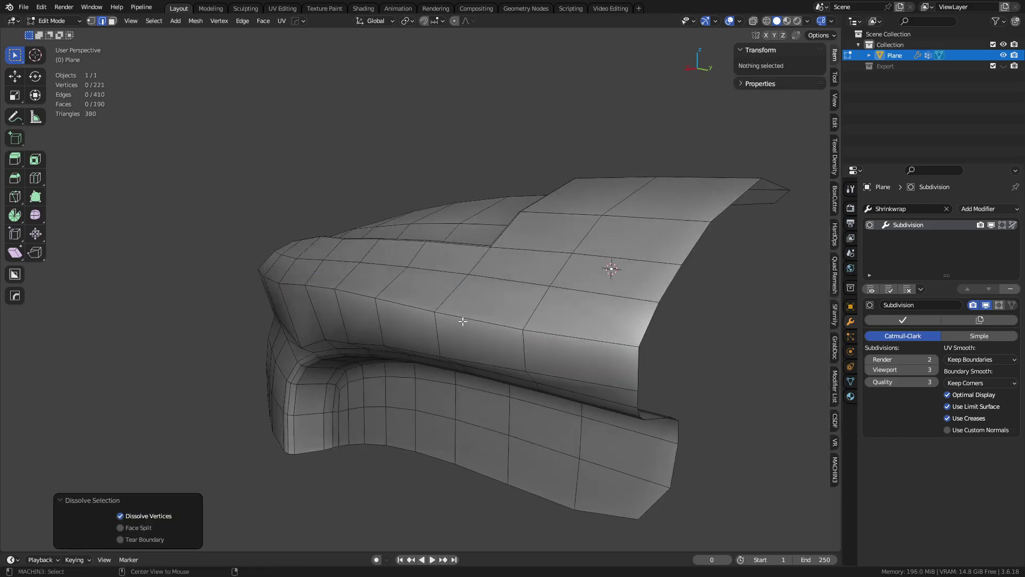
Bevel the remaining side crease edge loop with two segments, about 0.06 m wide.
left_click(462, 321, "alt")
key("ctrl+b")
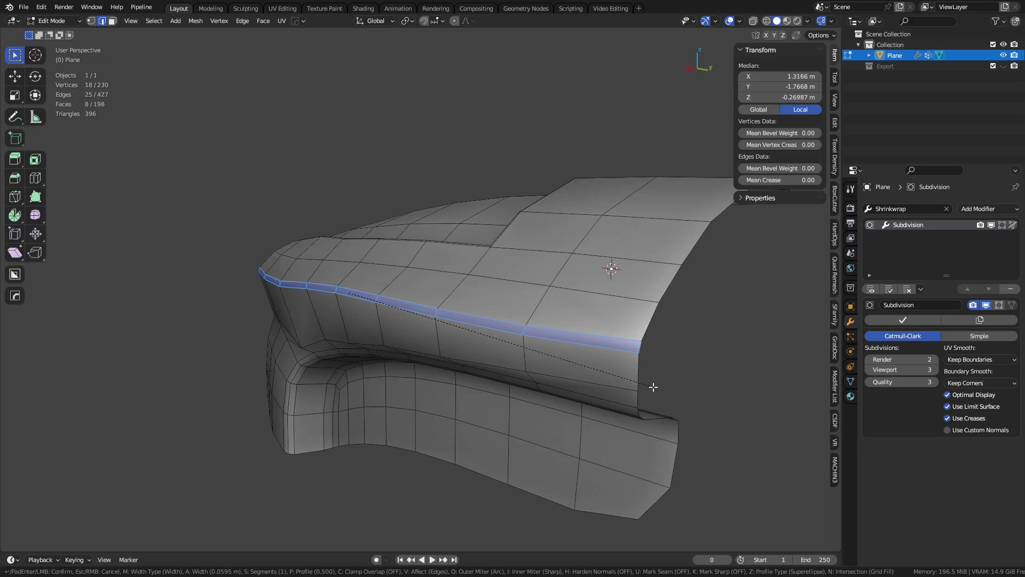
left_click(653, 387)
Move the whole body mesh along global X toward the centreline in top view and symmetrize it across X.
key("a")
middle_click_drag(649, 373, 522, 490)
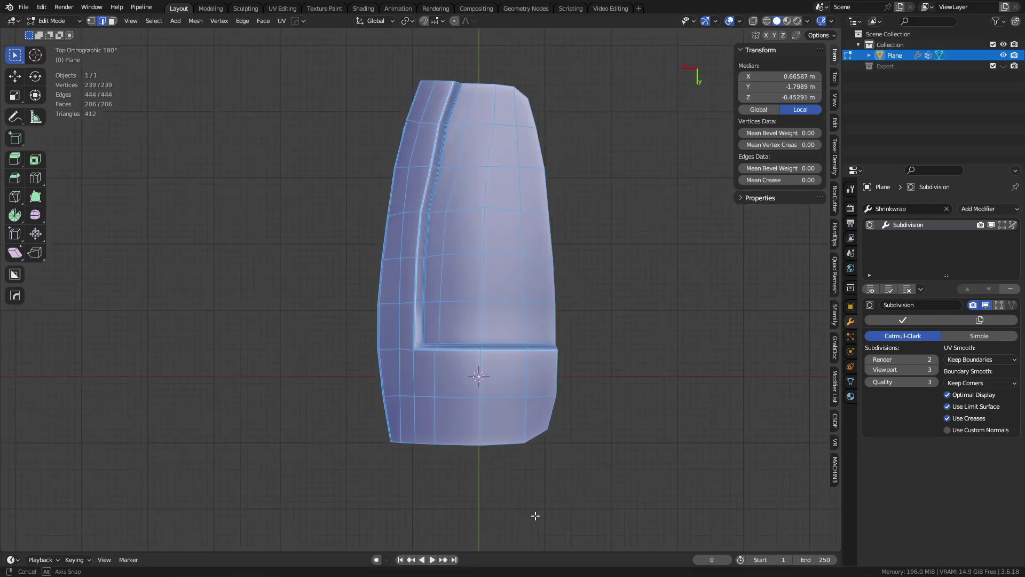
key("g")
key("x")
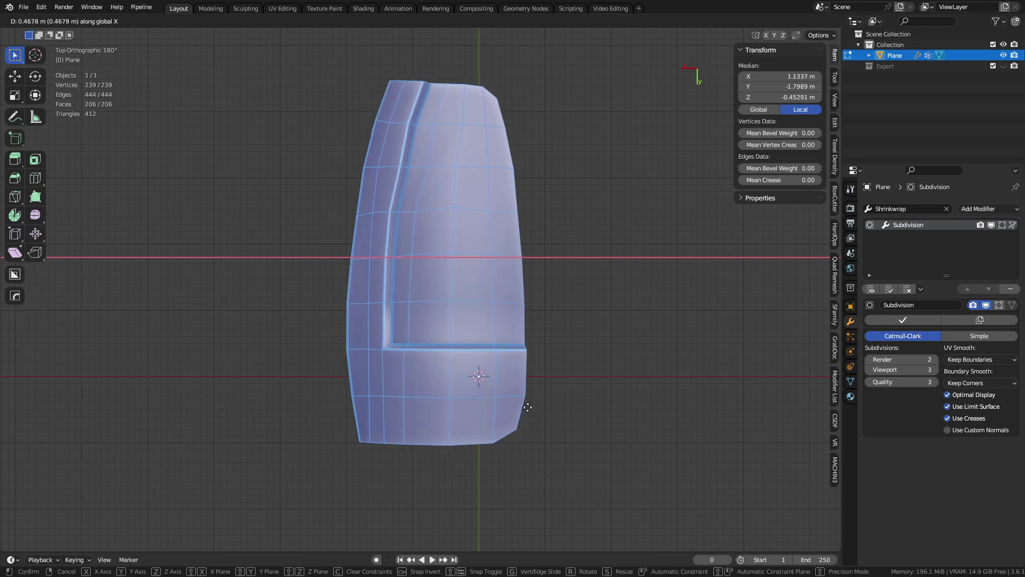
key("alt+x")
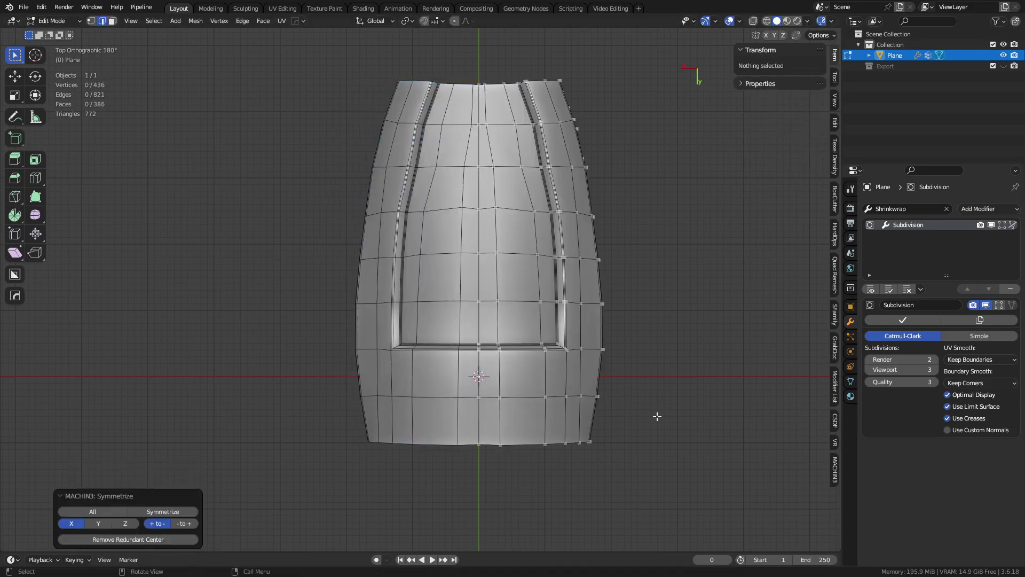
Undo the symmetrize, move the mesh farther along X, and symmetrize it again on X from + to -.
key("ctrl+z")
key("g")
key("x")
left_click(648, 417)
key("alt+x")
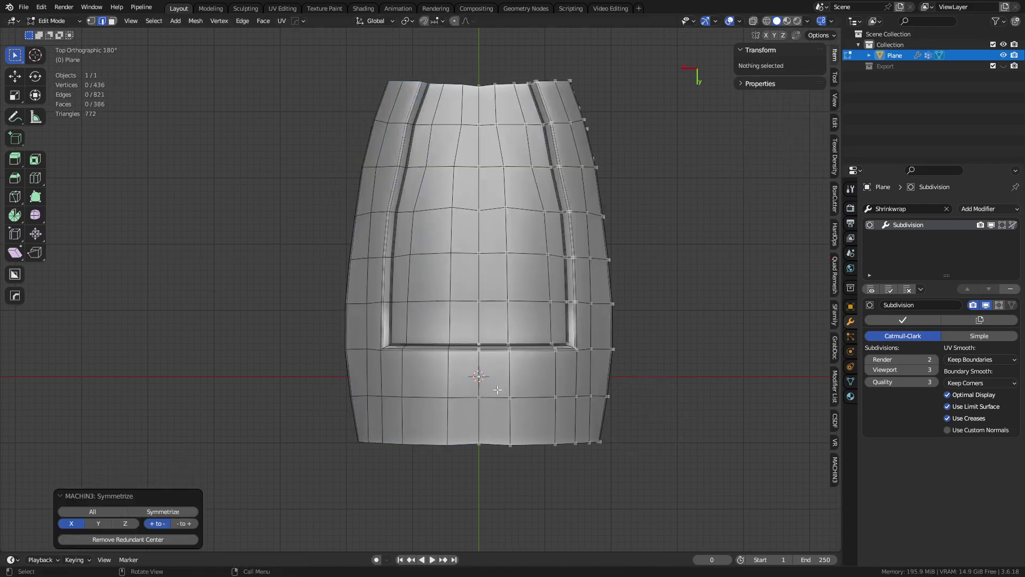
Apply Set Flow to the edge loop along the body's centreline and return to Object Mode.
middle_click_drag(452, 422, 376, 360)
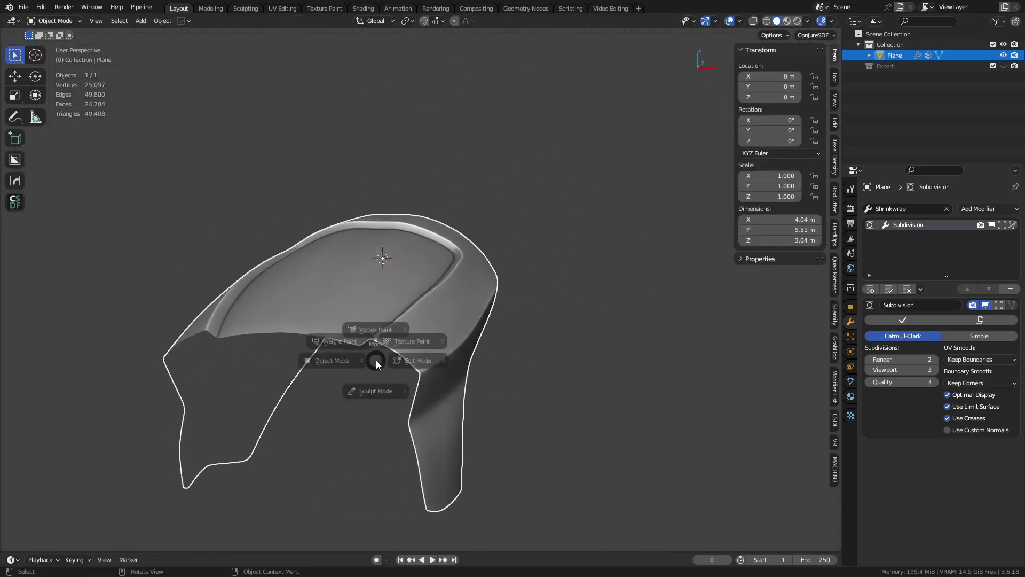
left_click(312, 301, "alt")
middle_click_drag(312, 301, 402, 298, "shift")
right_click(544, 247)
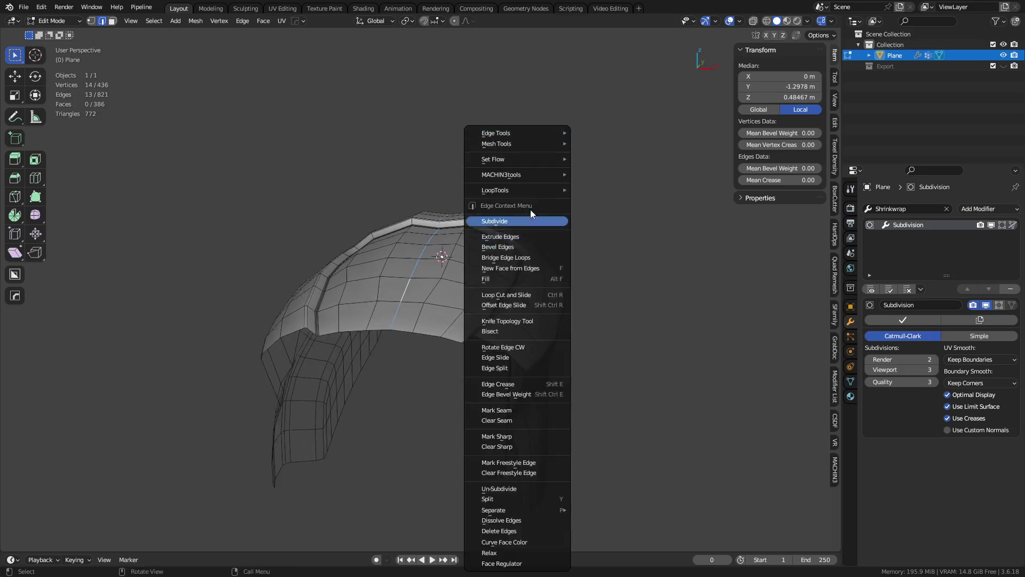
left_click(601, 160)
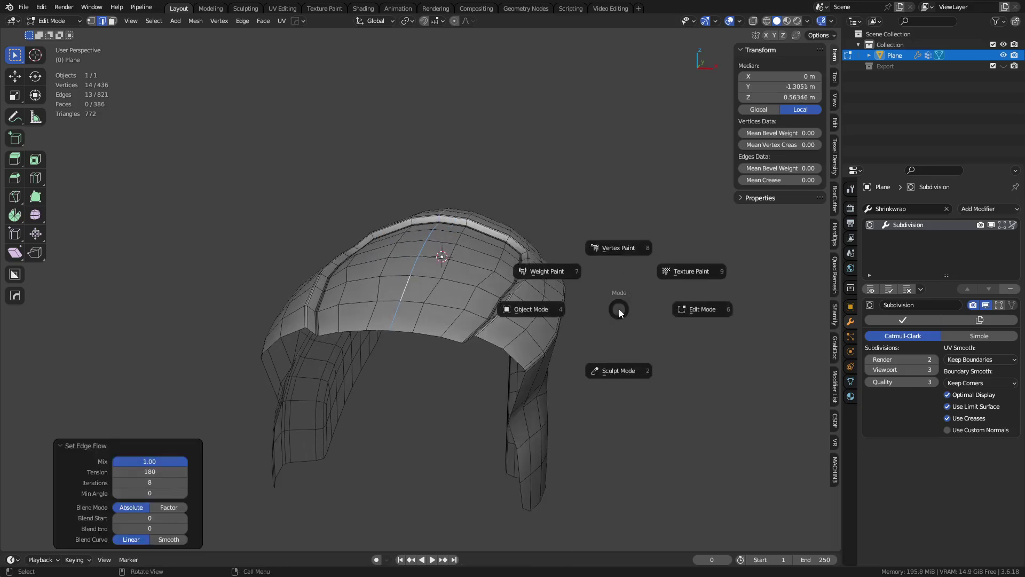
left_click(516, 331)
Examine the side crease's edge loops in Edit Mode and the smoothed symmetric body in Object Mode from several angles.
middle_click_drag(464, 309, 427, 325)
key("shift+z")
left_click(429, 284)
key("Tab")
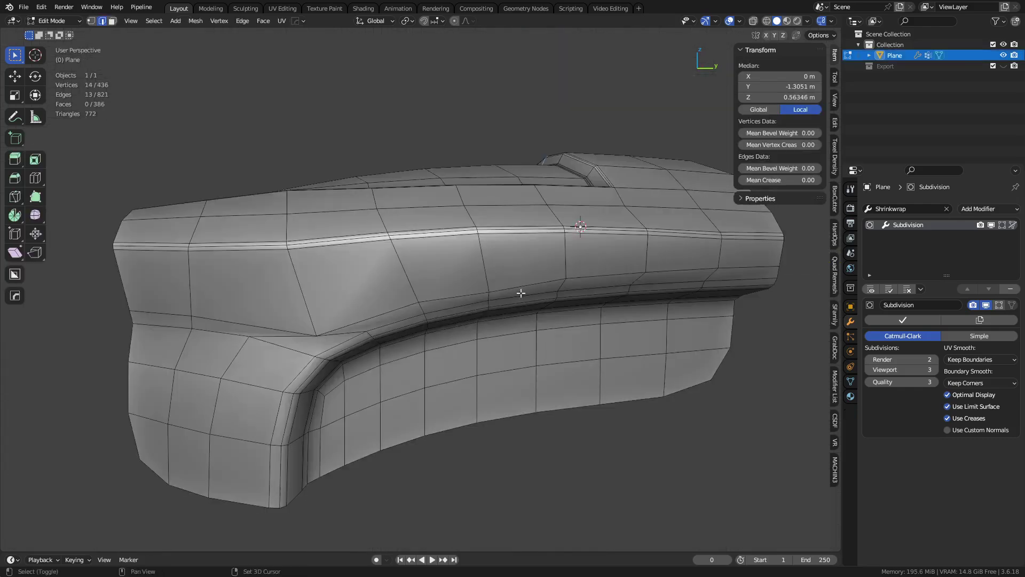
middle_click_drag(521, 293, 506, 330)
key("alt+a")
left_click(379, 274, "alt")
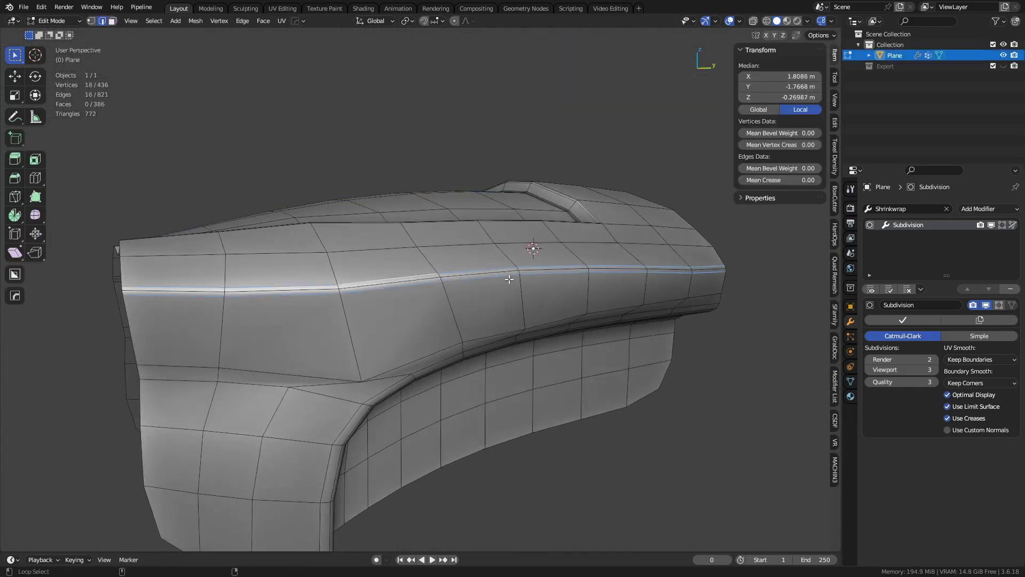
key("Tab")
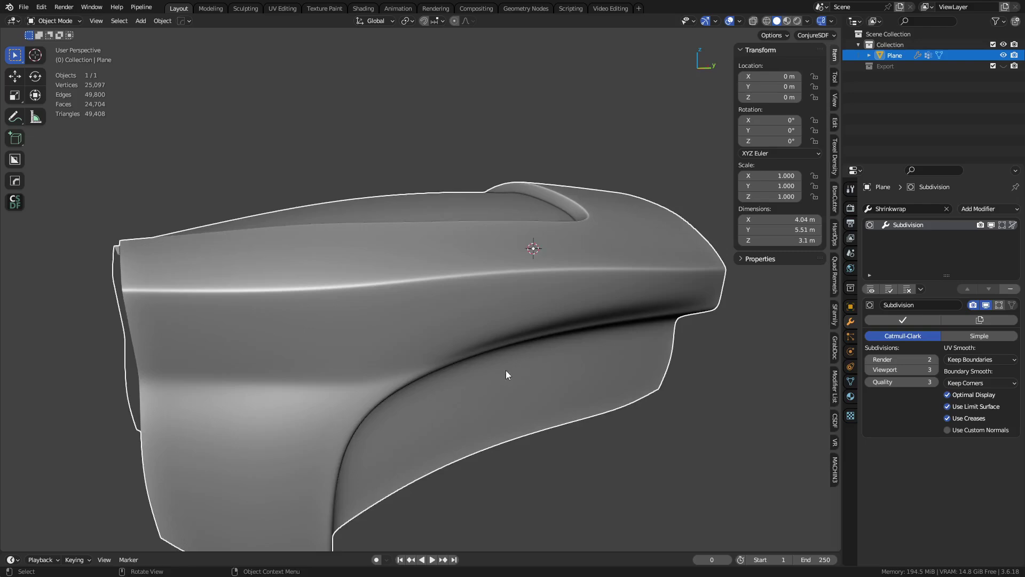
mouse_move(506, 371)
middle_mouse_down()
mouse_move(551, 331)
mouse_move(521, 241)
mouse_move(506, 307)
mouse_move(526, 394)
mouse_move(506, 334)
mouse_move(518, 395)
mouse_move(531, 405)
mouse_move(502, 356)
middle_mouse_up()
scroll(518, 394, "up", 2)
scroll(539, 409, "down", 2)
scroll(496, 354, "up", 2)
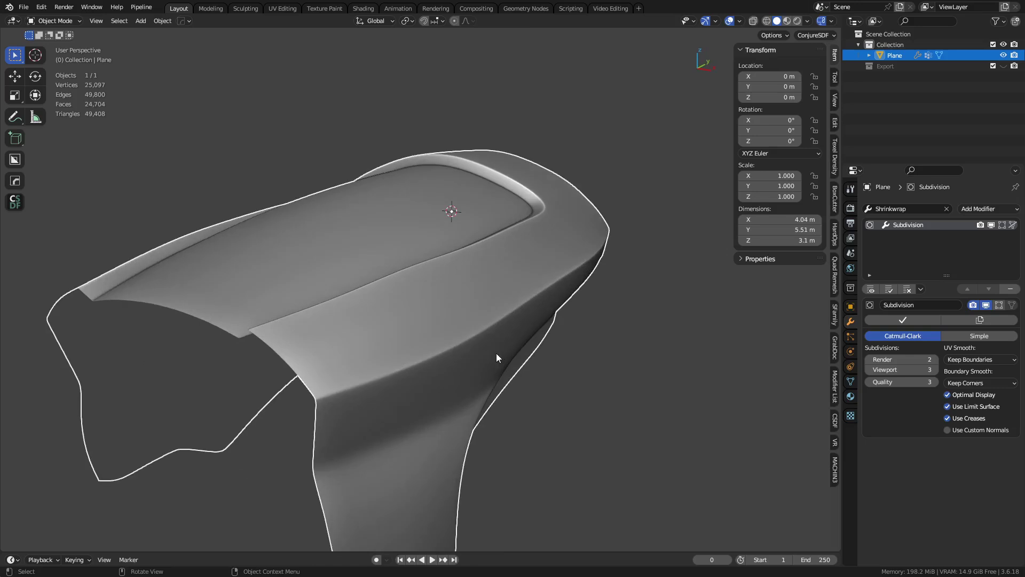